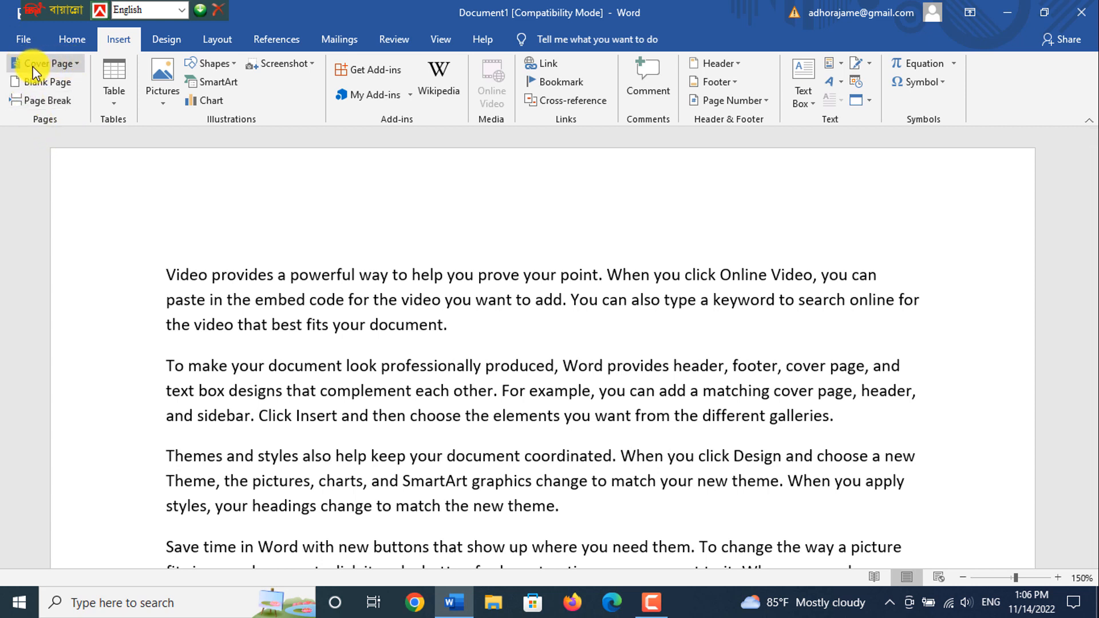
Browse the built-in cover page designs and the additional ones from Office.com
click(78, 68)
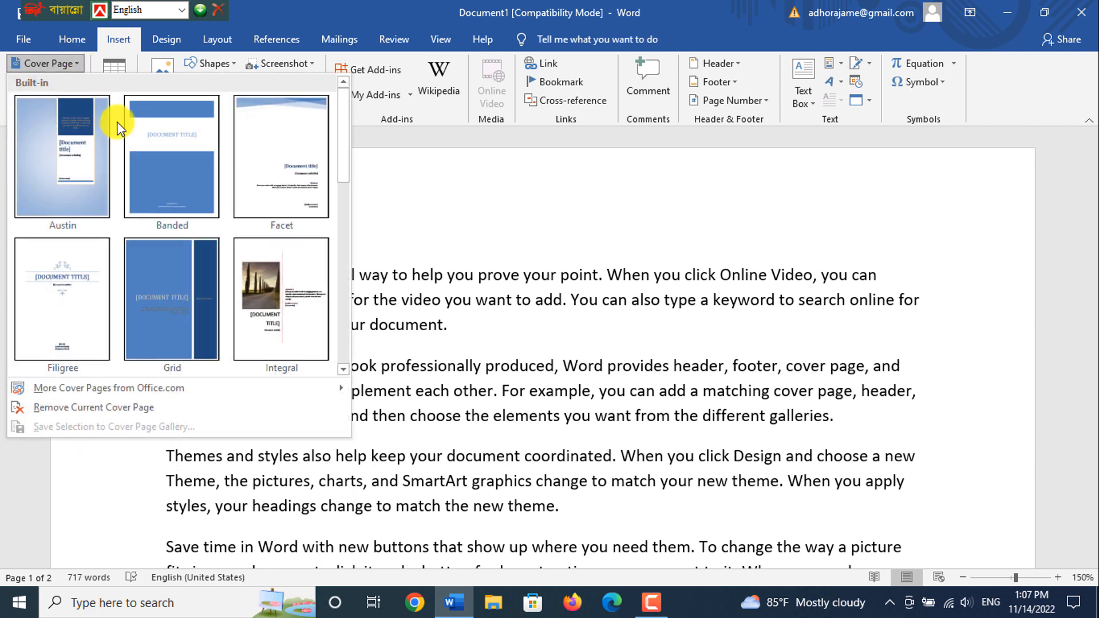
scroll(192, 184, down, 5)
scroll(194, 189, up, 5)
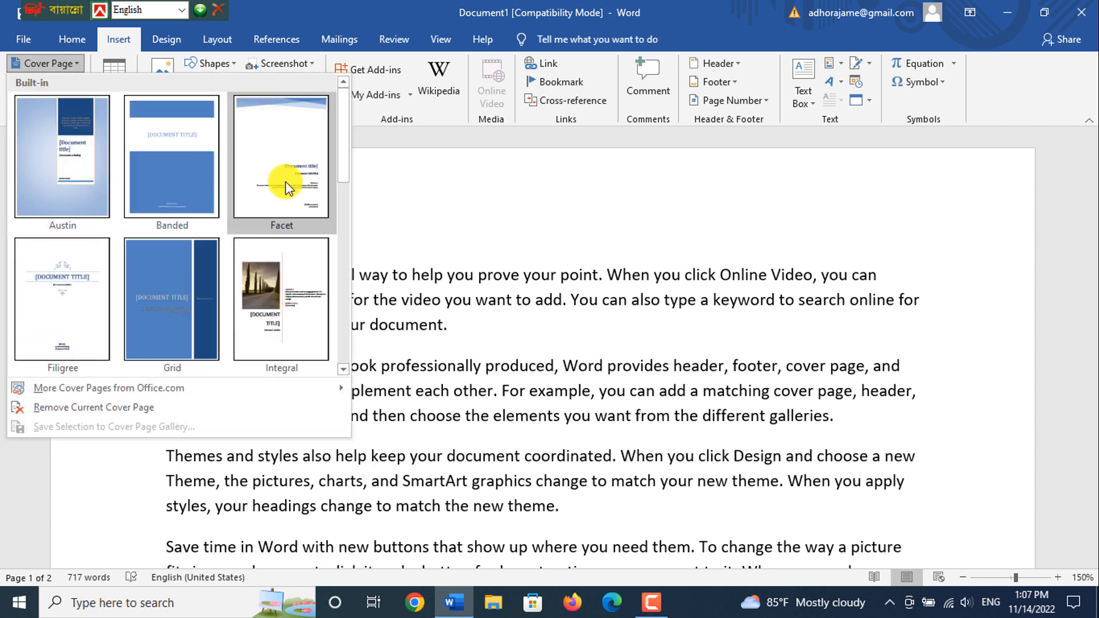
scroll(258, 252, down, 5)
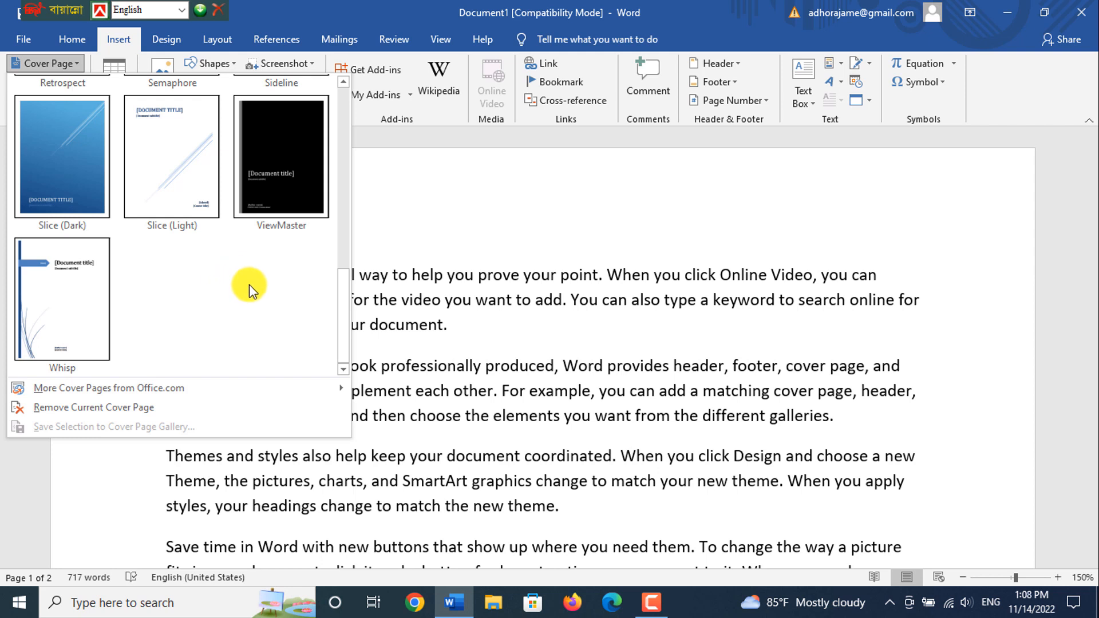
scroll(205, 300, up, 5)
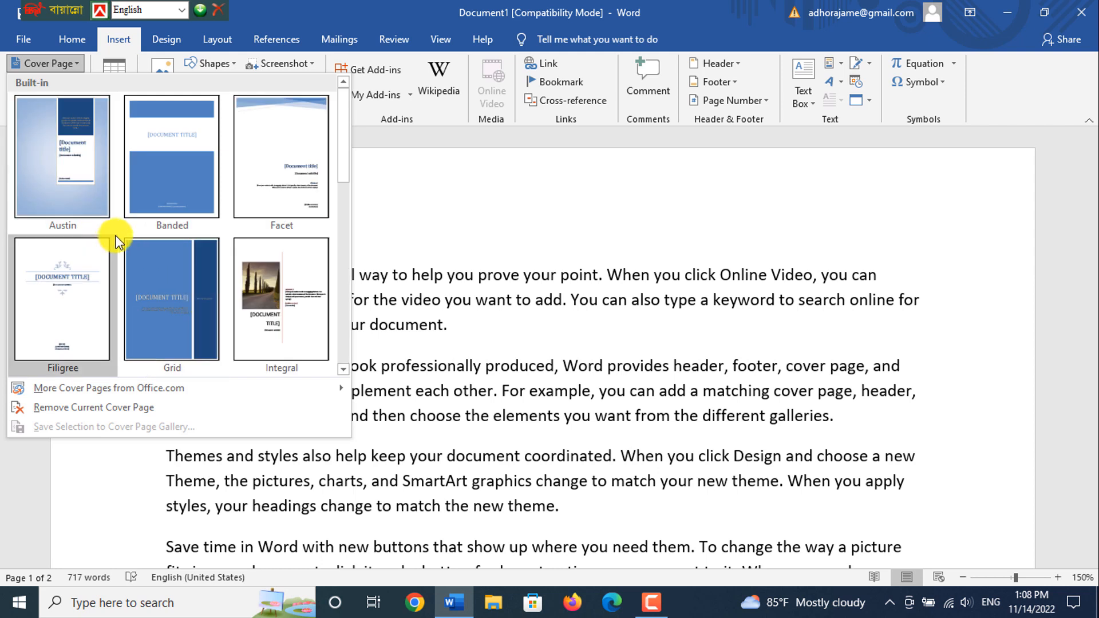
scroll(208, 181, down, 5)
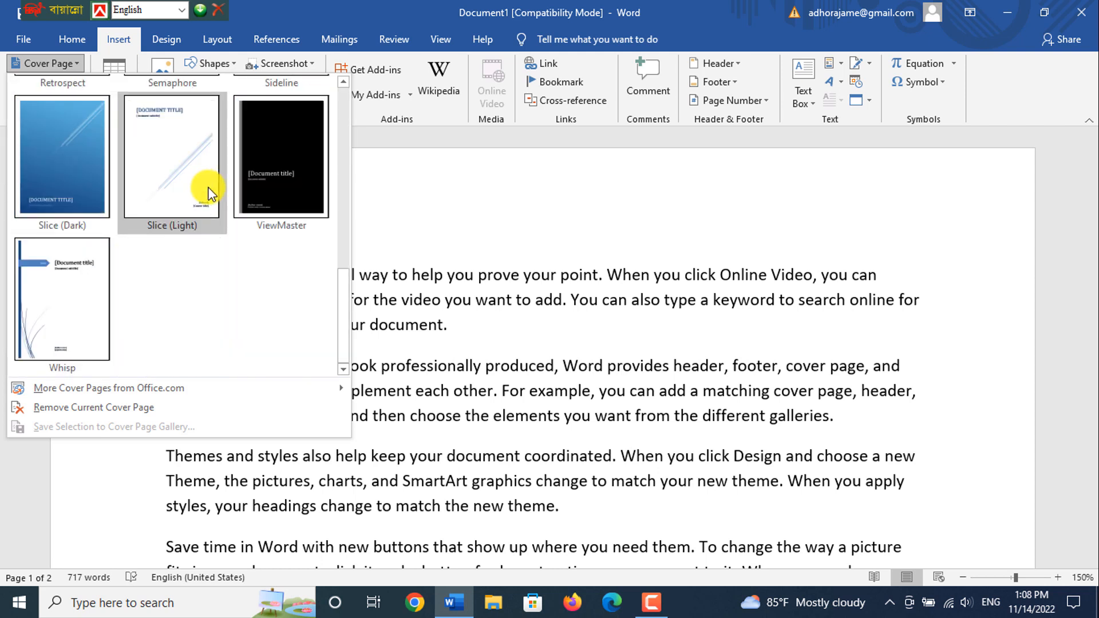
scroll(269, 280, up, 5)
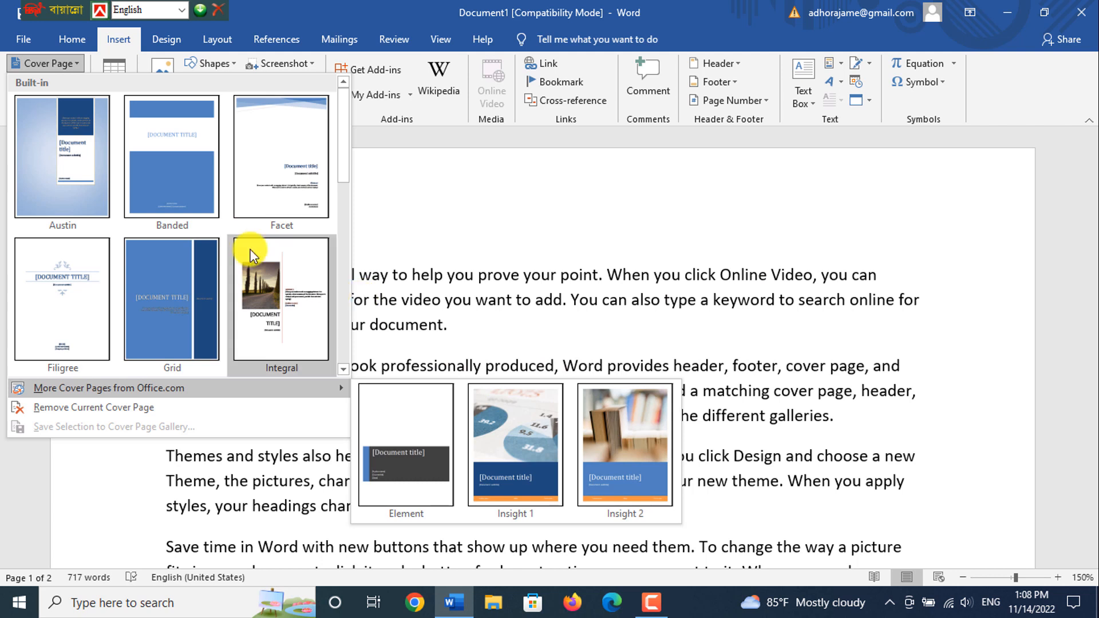
drag(345, 168, 354, 198)
scroll(294, 234, down, 3)
scroll(297, 238, up, 4)
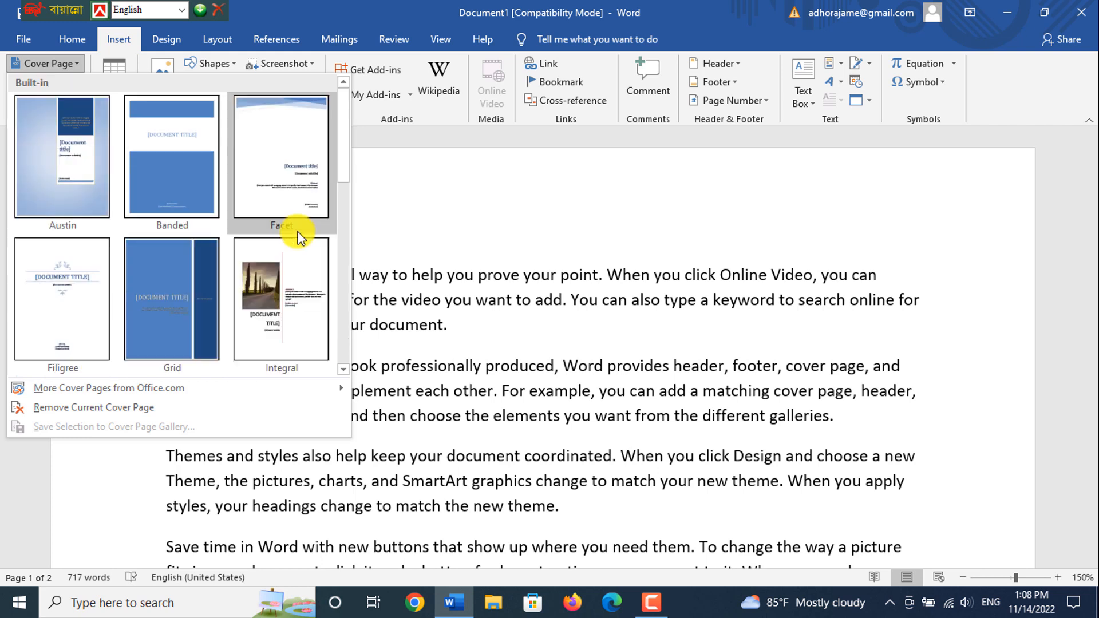
scroll(287, 298, down, 3)
scroll(275, 275, up, 3)
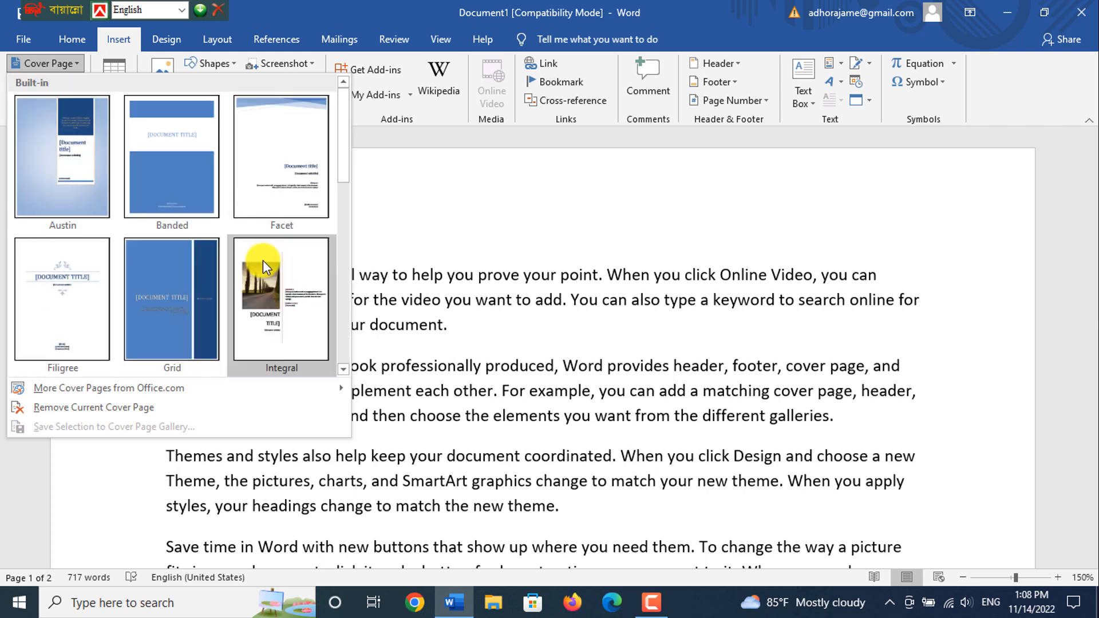
Insert the built-in Whisp cover page at the start of the document
scroll(194, 229, down, 3)
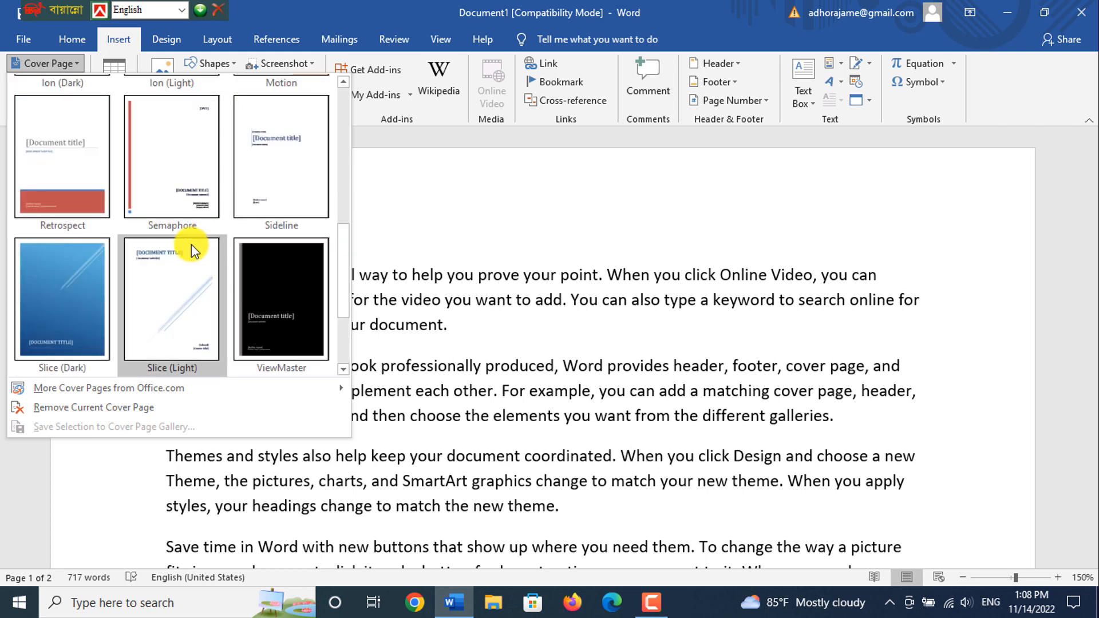
scroll(91, 250, down, 1)
scroll(171, 240, up, 4)
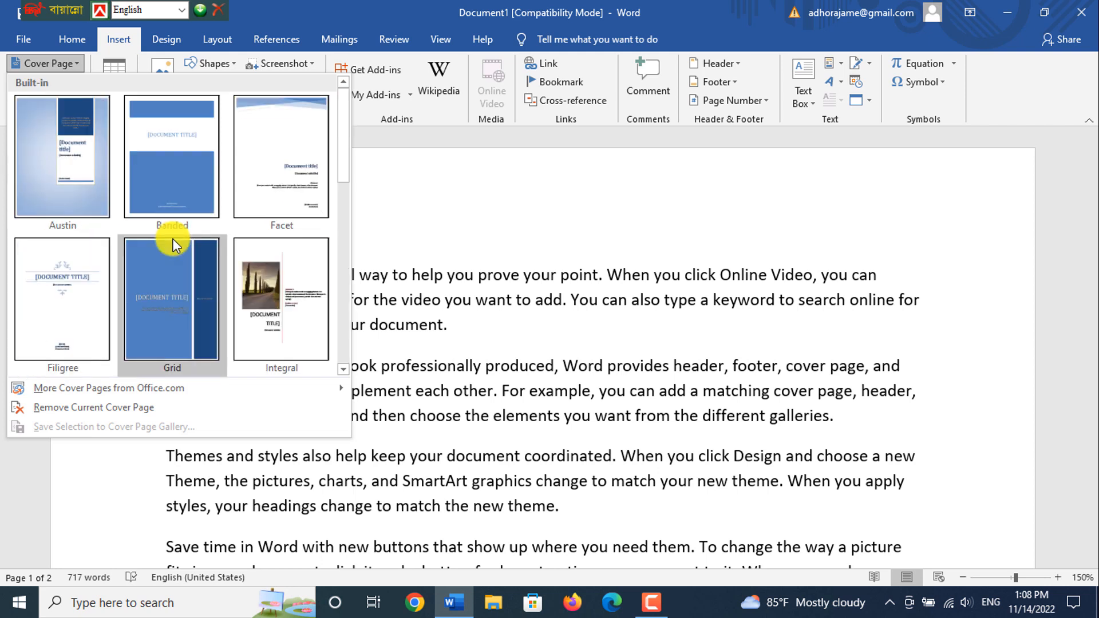
scroll(172, 239, down, 4)
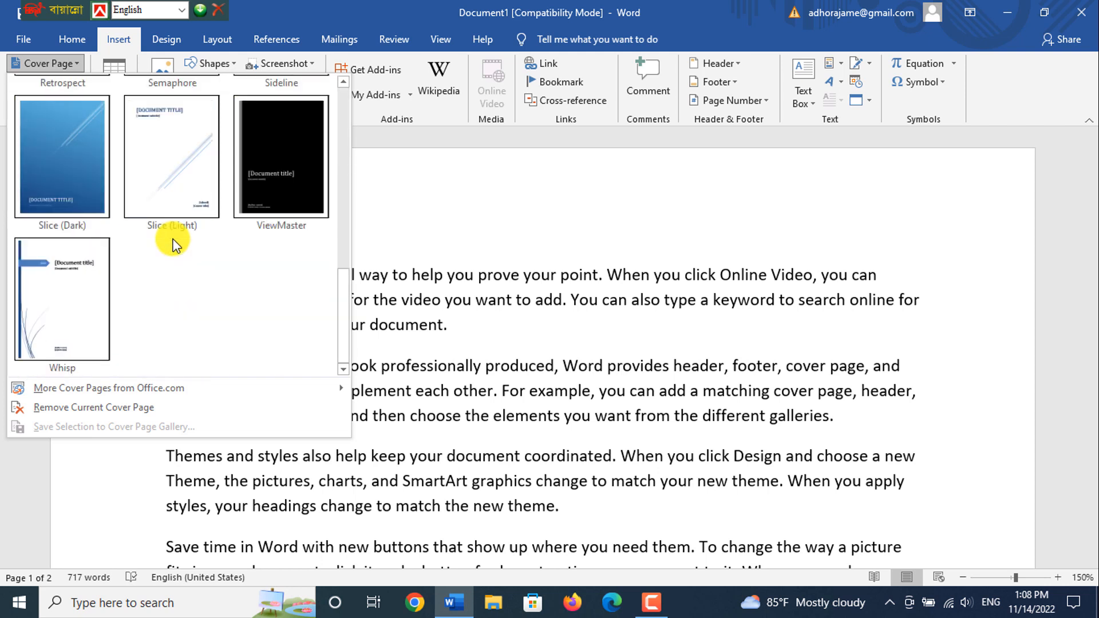
click(61, 312)
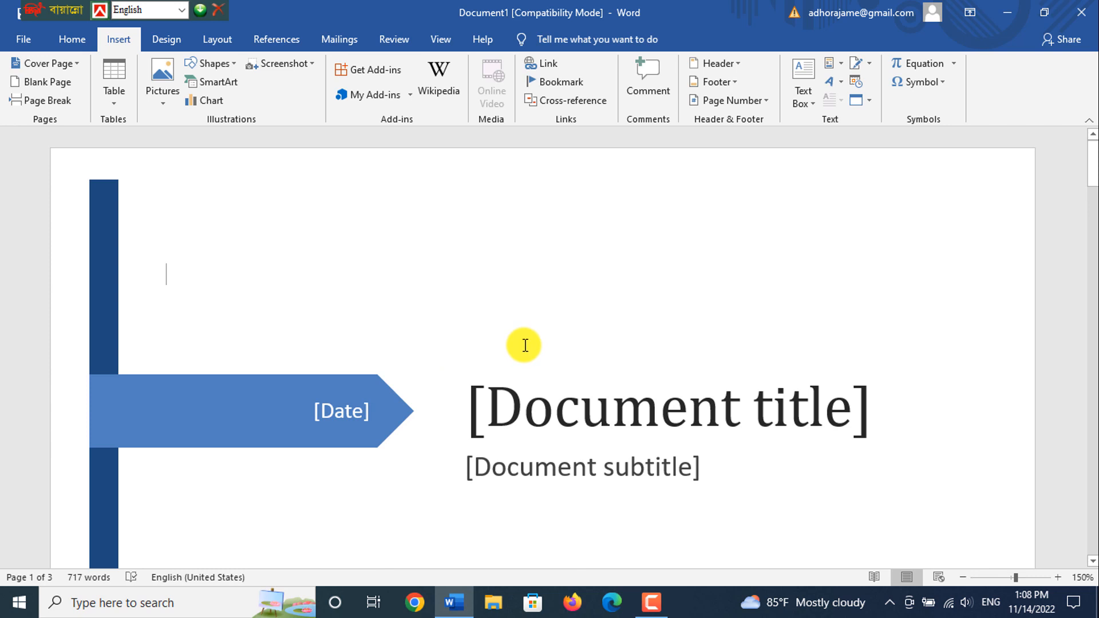
Review the inserted cover page from its title to its author and company fields, along with the body pages that follow
scroll(521, 350, down, 15)
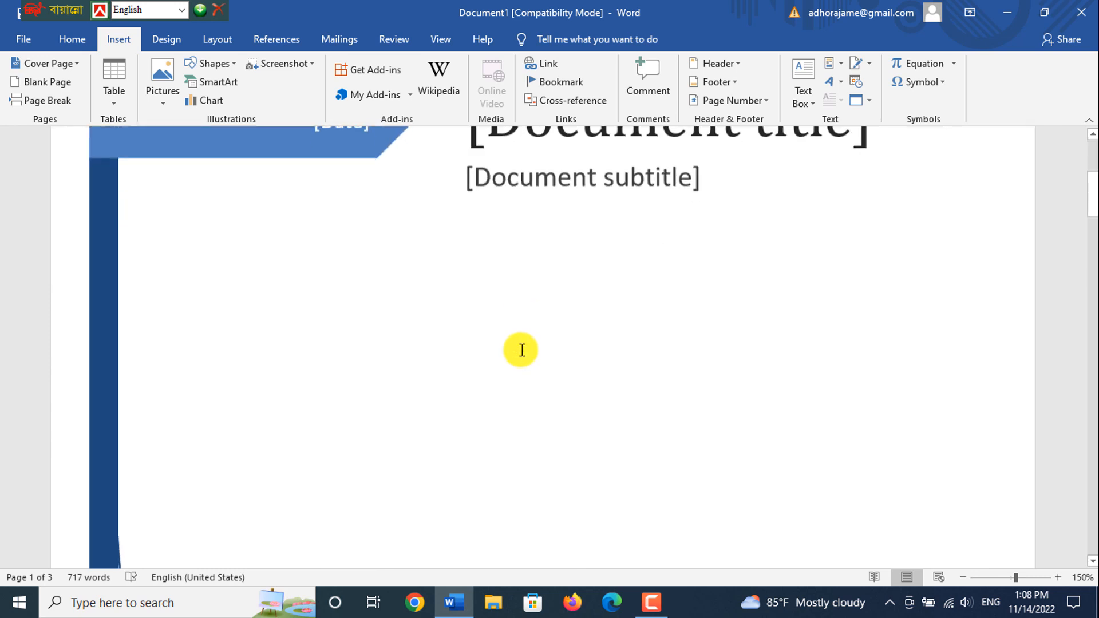
scroll(523, 343, down, 1)
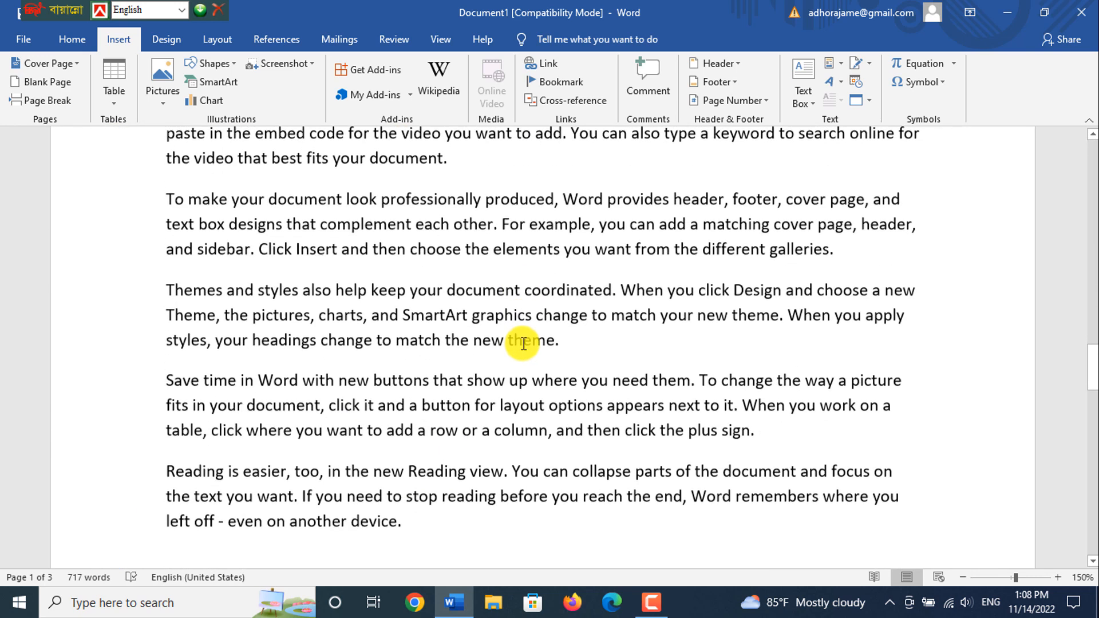
scroll(522, 349, up, 2)
scroll(530, 372, up, 10)
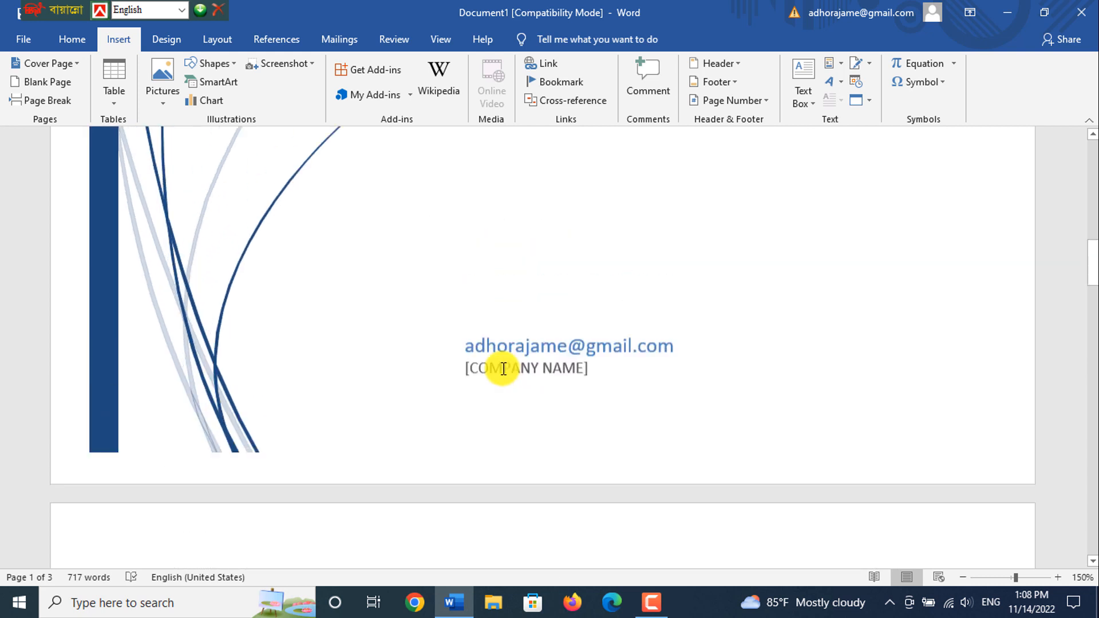
scroll(400, 389, up, 5)
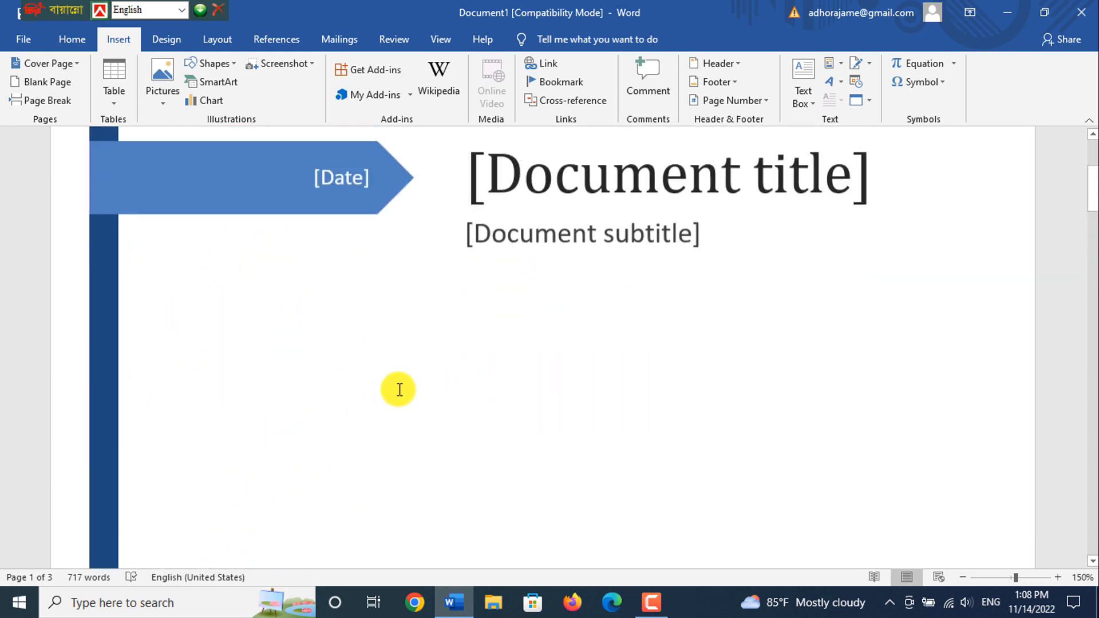
scroll(404, 384, down, 8)
scroll(404, 380, down, 10)
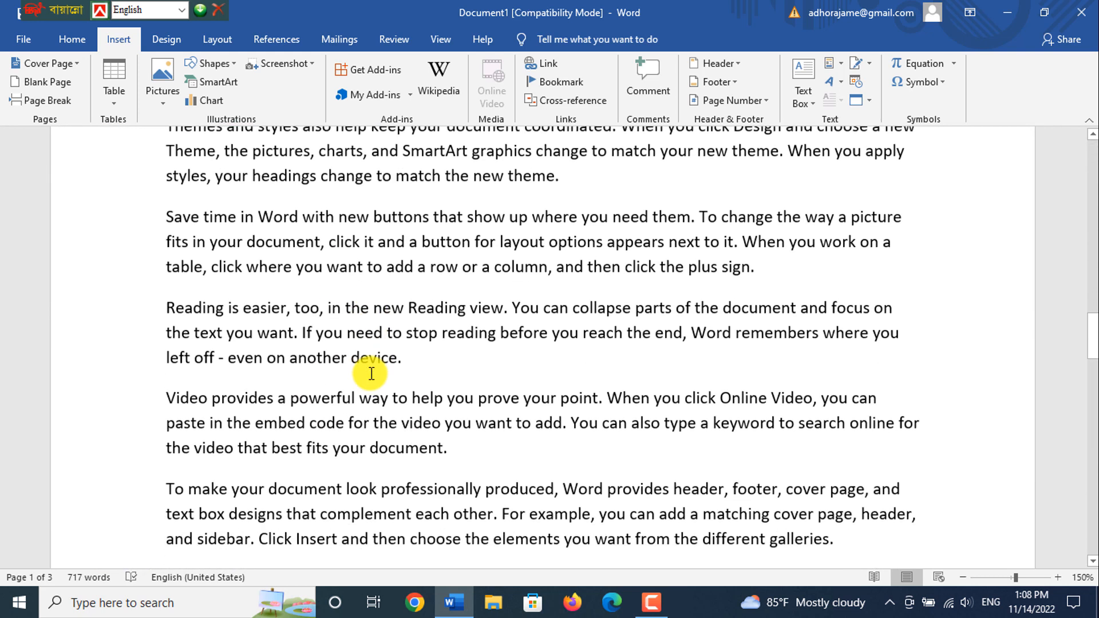
scroll(437, 363, up, 3)
scroll(392, 383, down, 8)
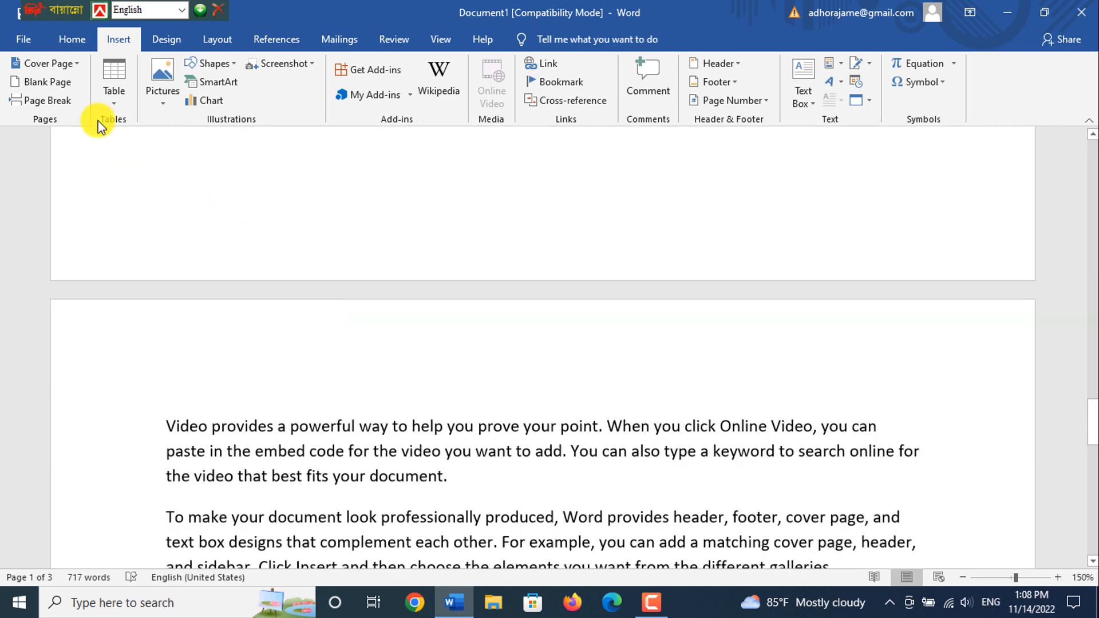
scroll(475, 308, up, 1)
scroll(475, 303, down, 6)
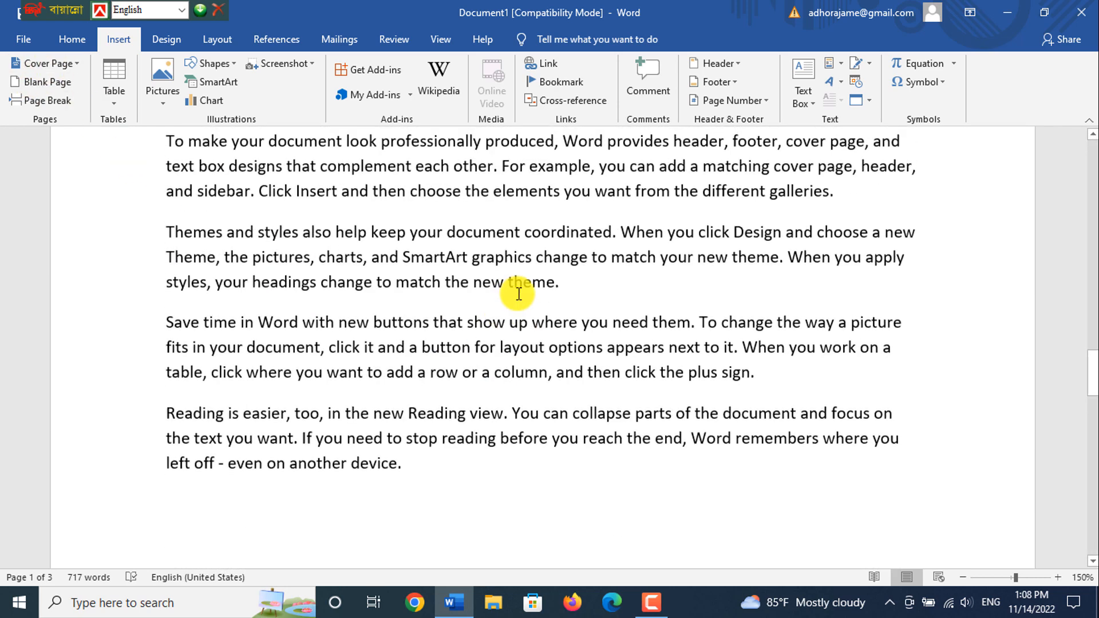
scroll(470, 283, up, 10)
scroll(499, 294, up, 10)
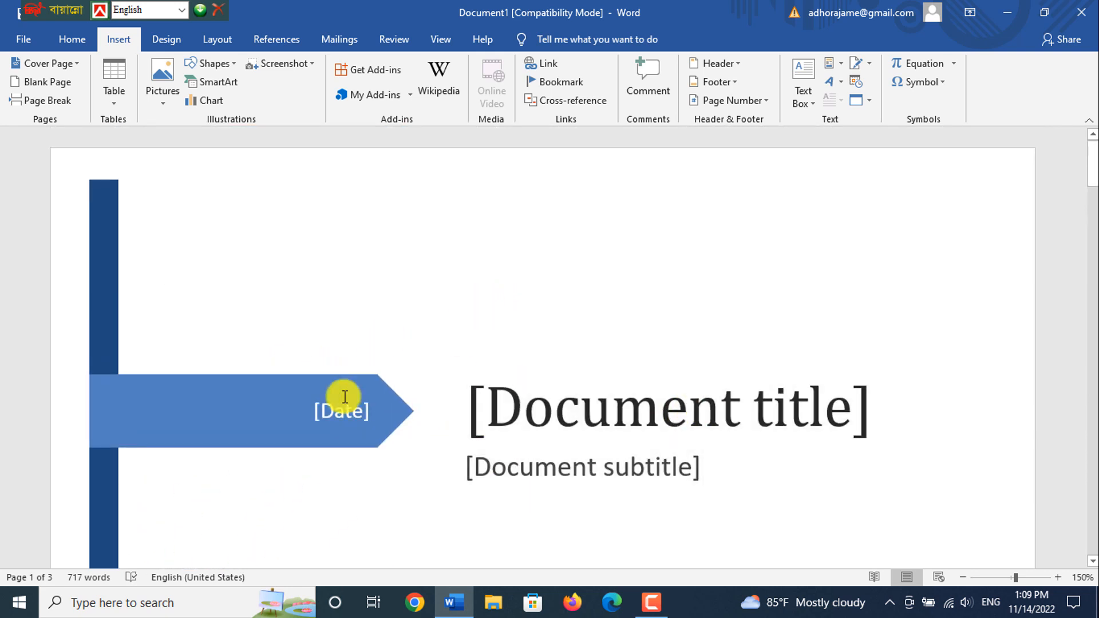
Set the cover page's date field to November 14, 2022
scroll(287, 383, down, 1)
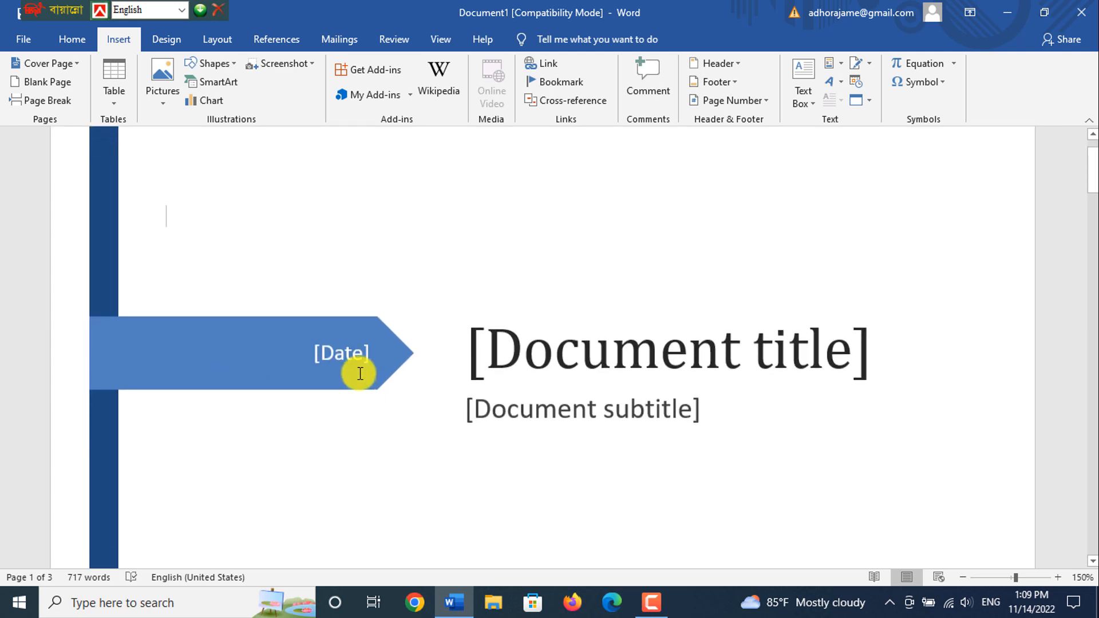
click(355, 353)
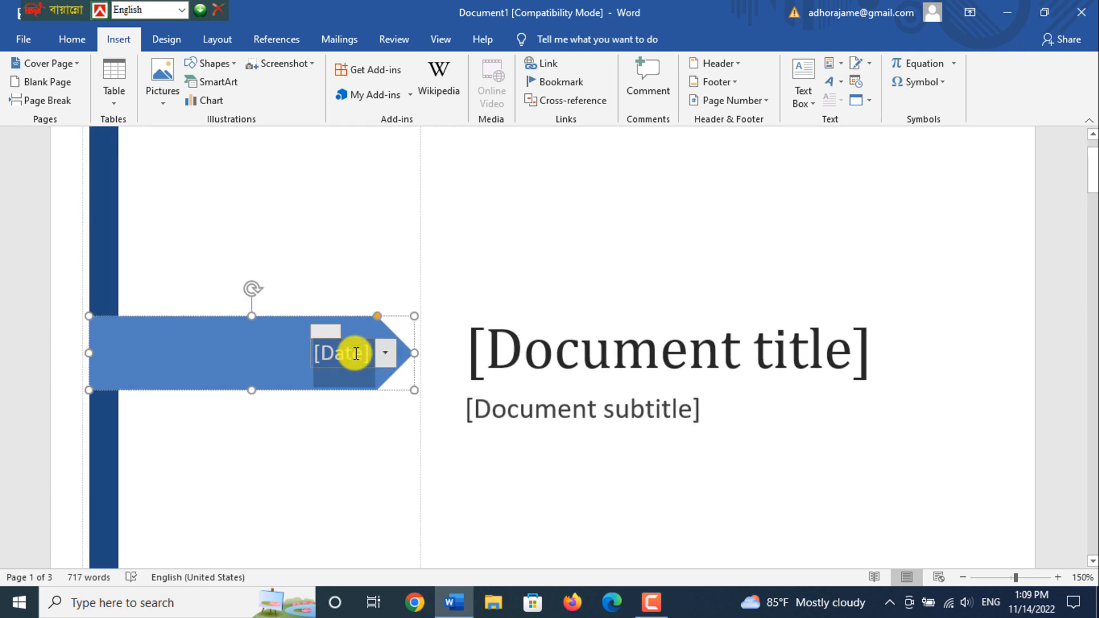
click(386, 355)
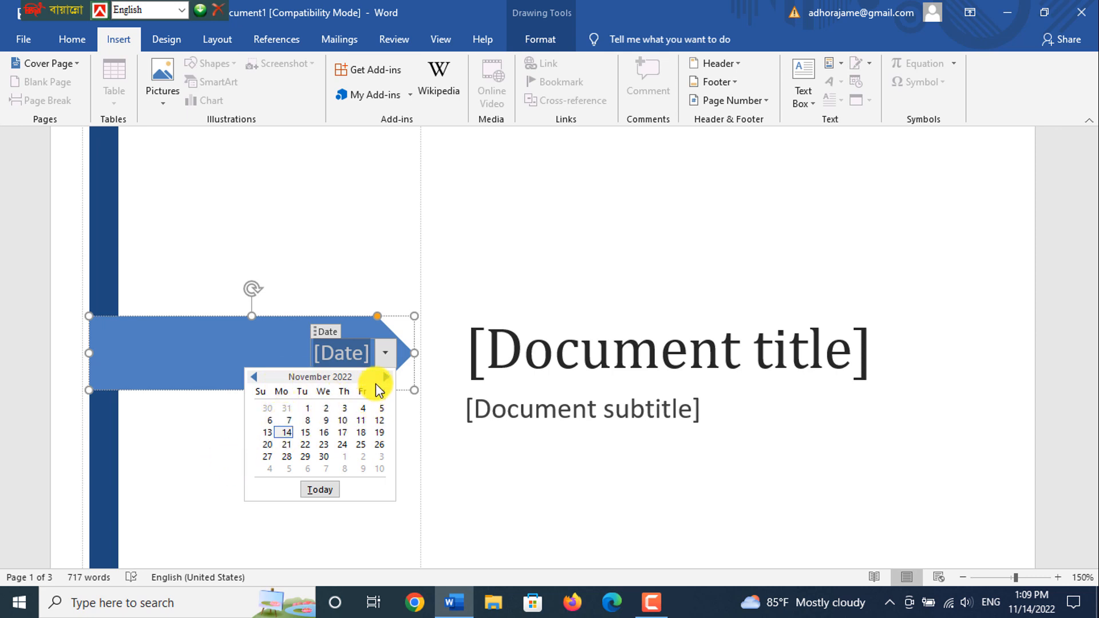
click(287, 432)
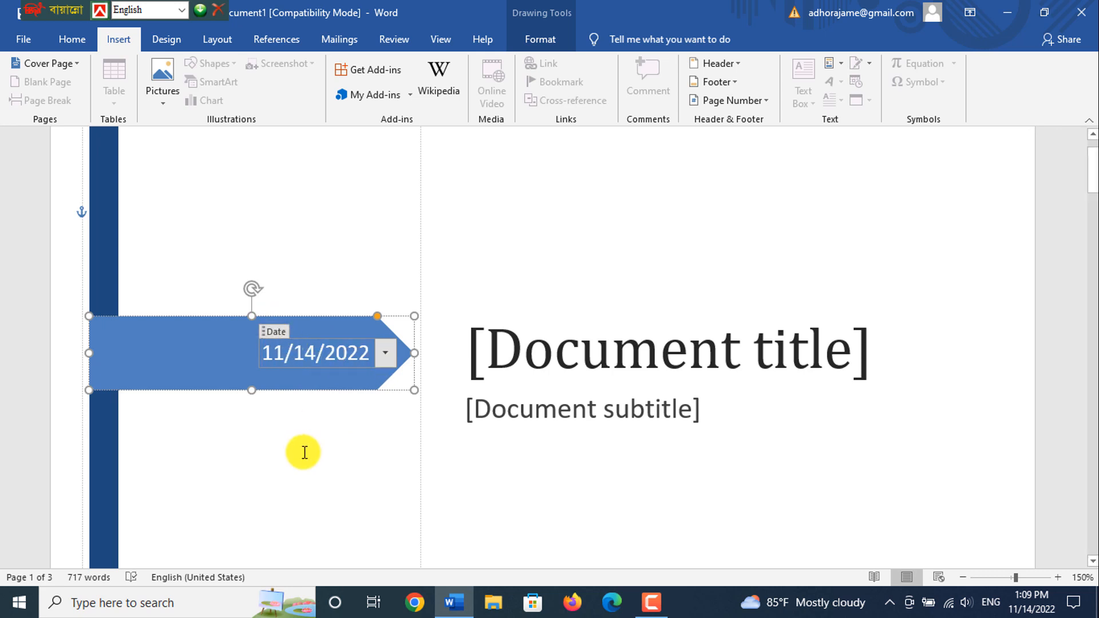
Change the font color of the date text in the cover page's arrow shape to standard Red
click(186, 357)
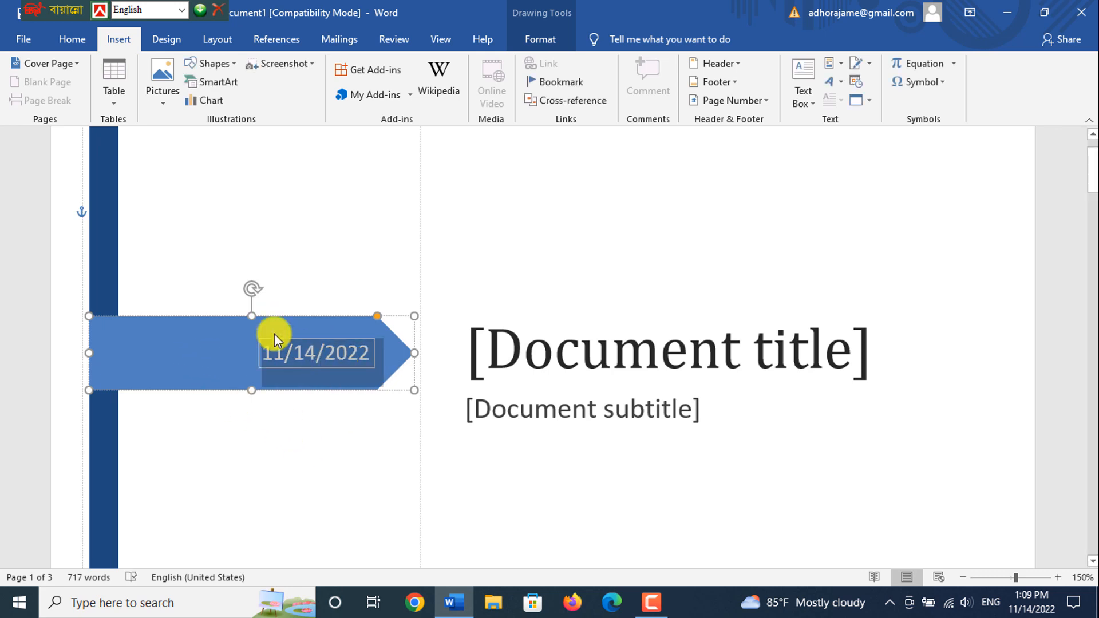
click(351, 351)
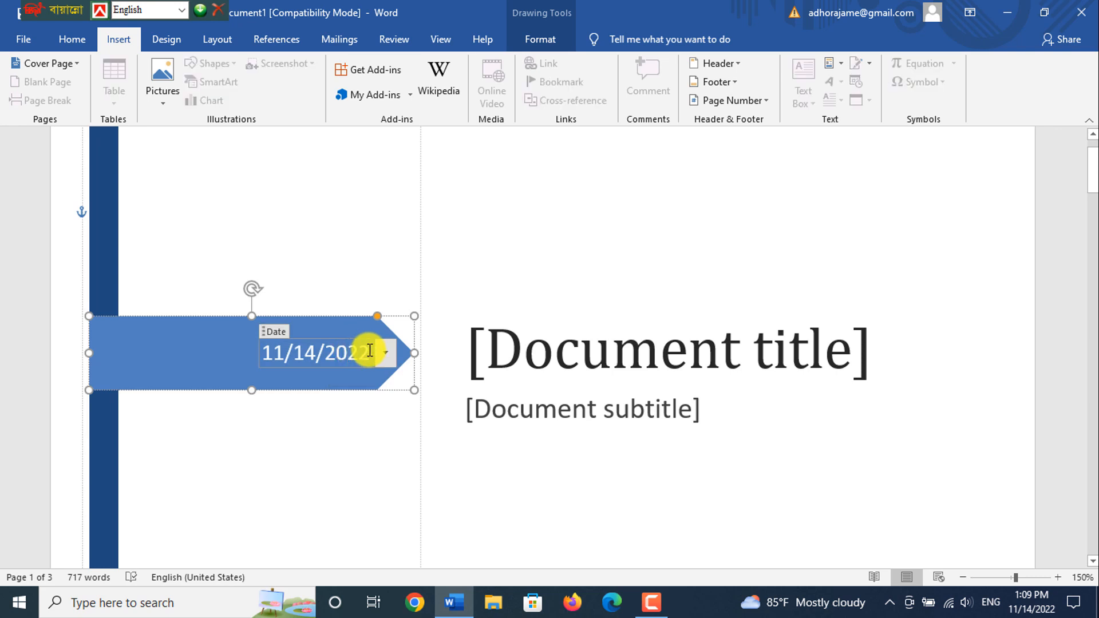
click(240, 348)
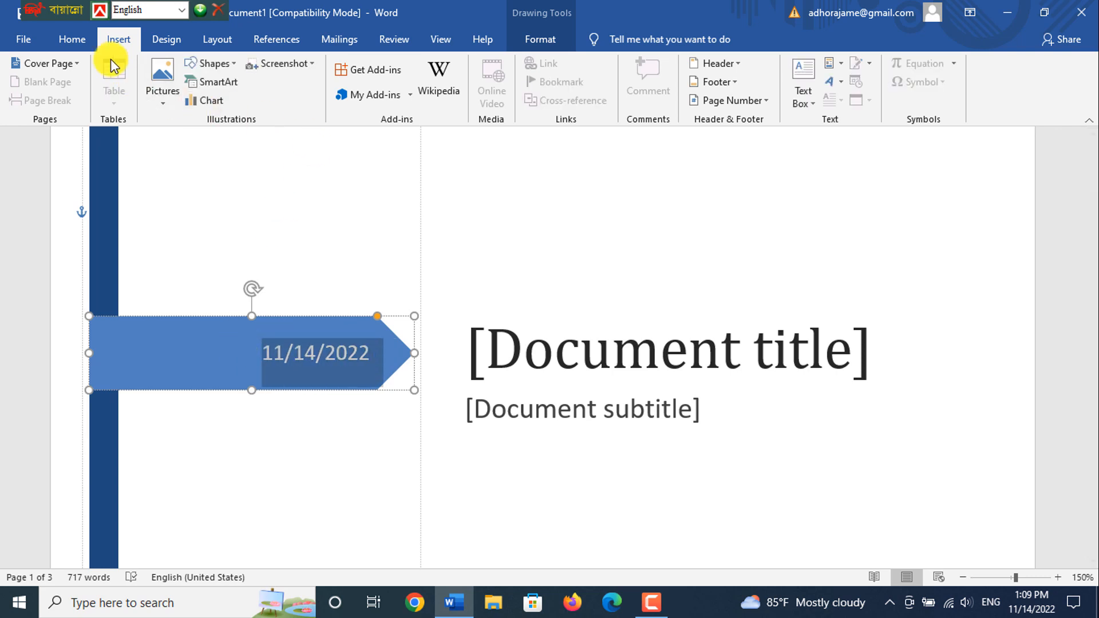
click(72, 39)
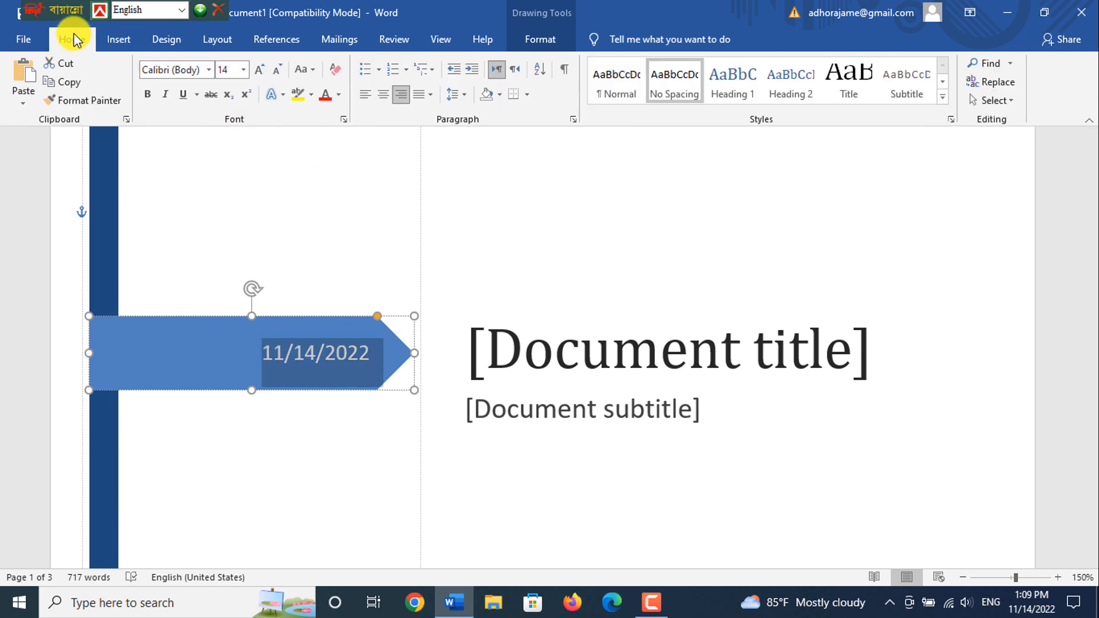
click(340, 98)
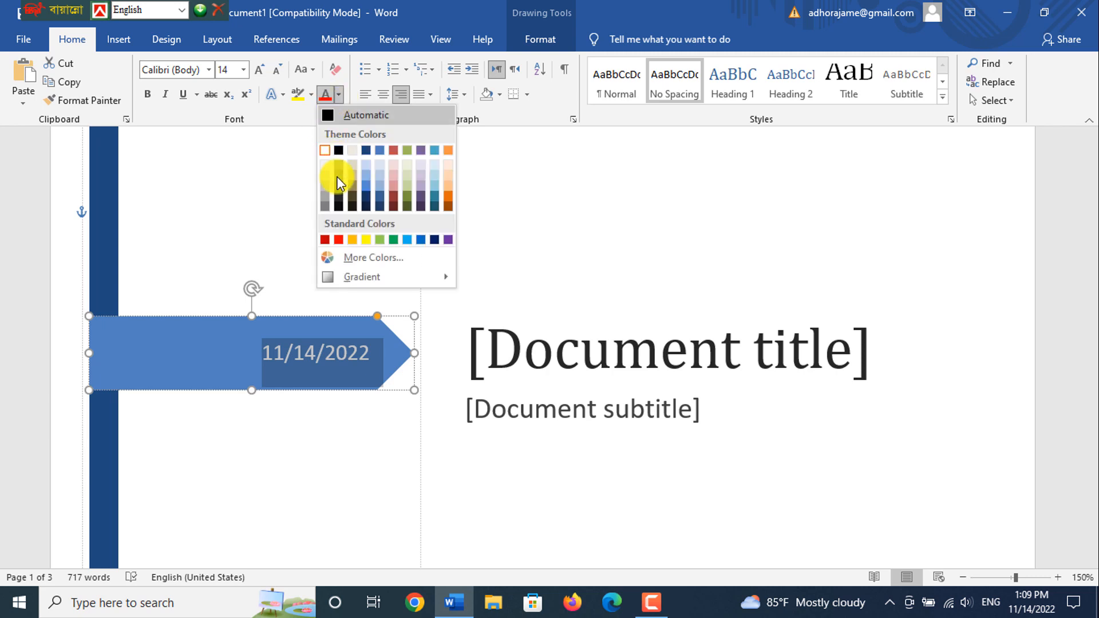
click(338, 242)
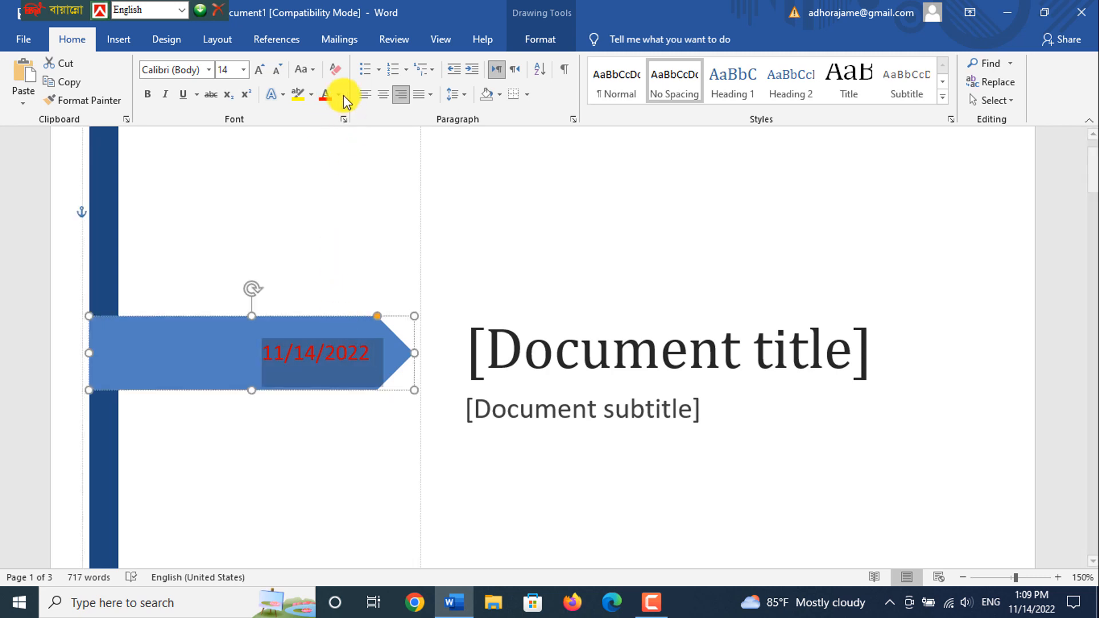
click(178, 341)
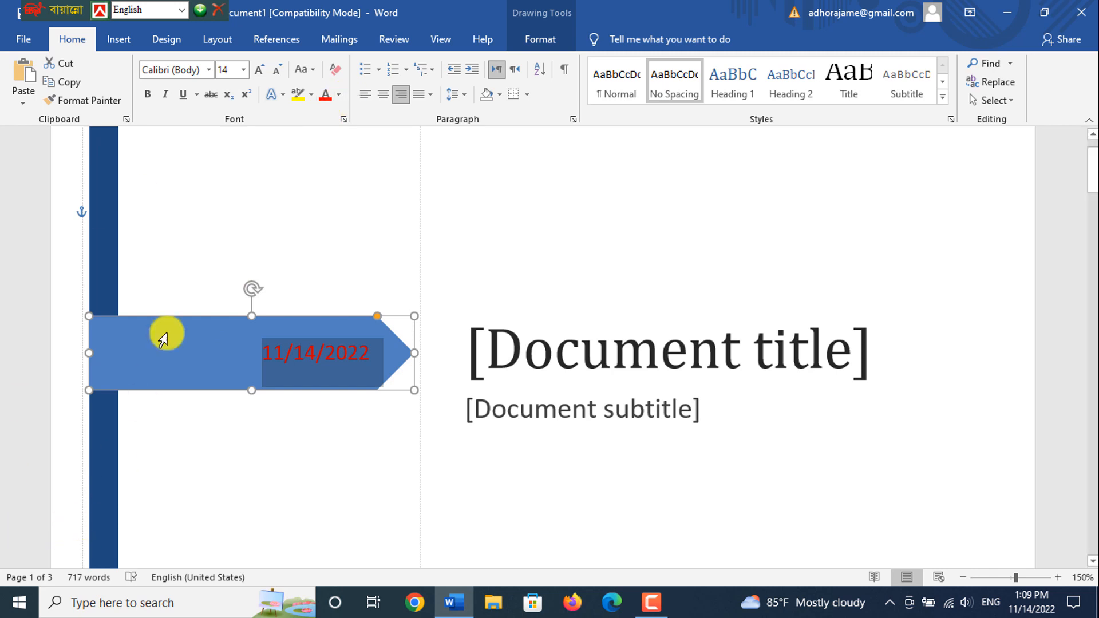
click(541, 43)
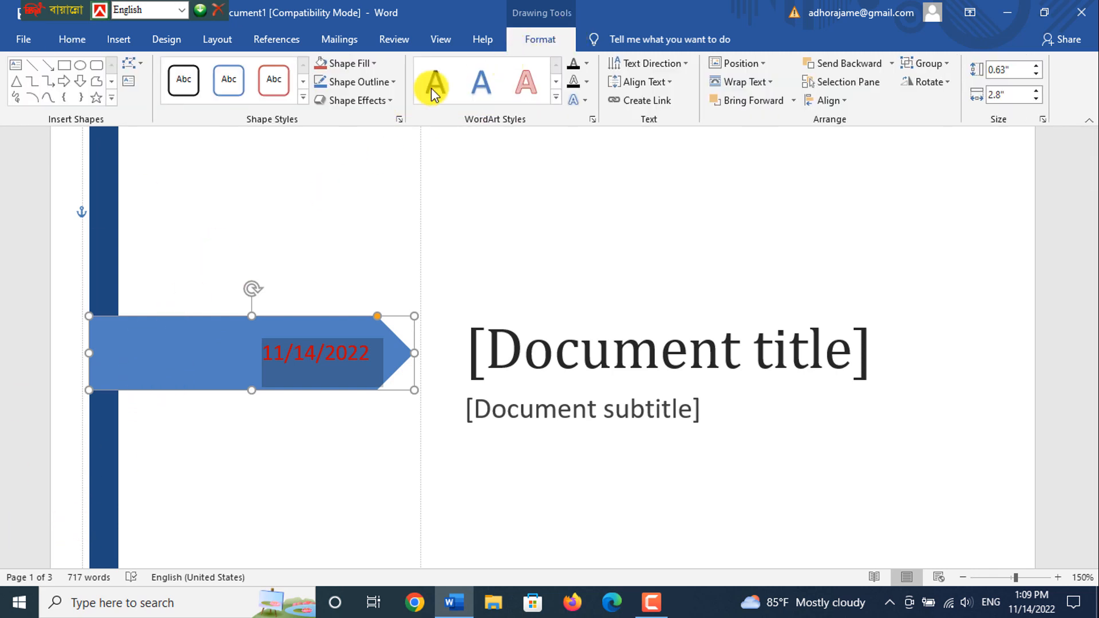
click(589, 66)
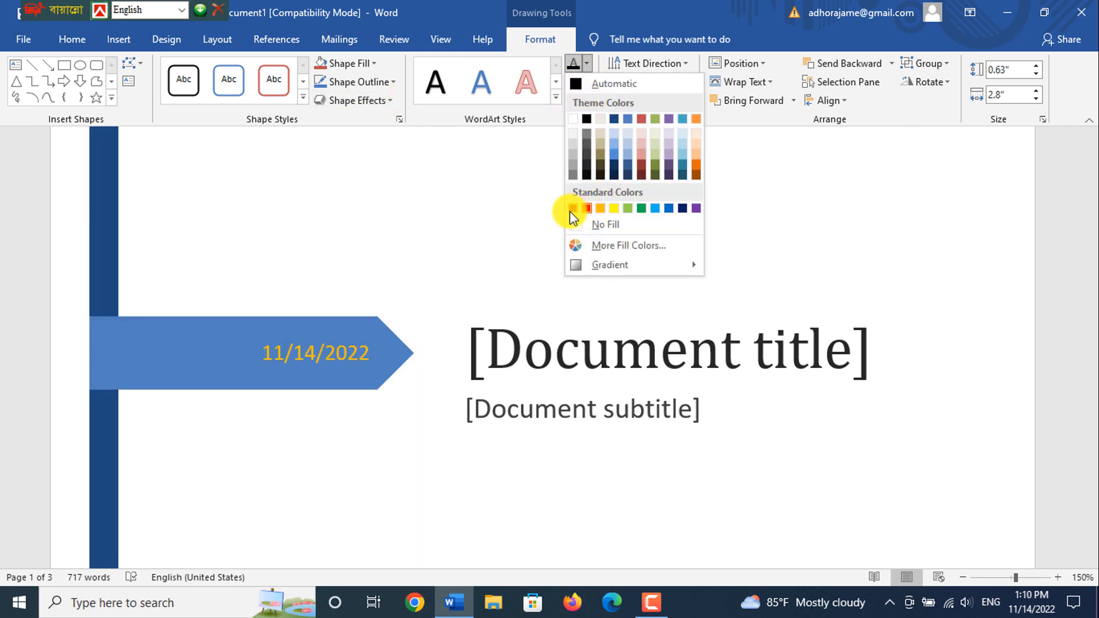
click(418, 235)
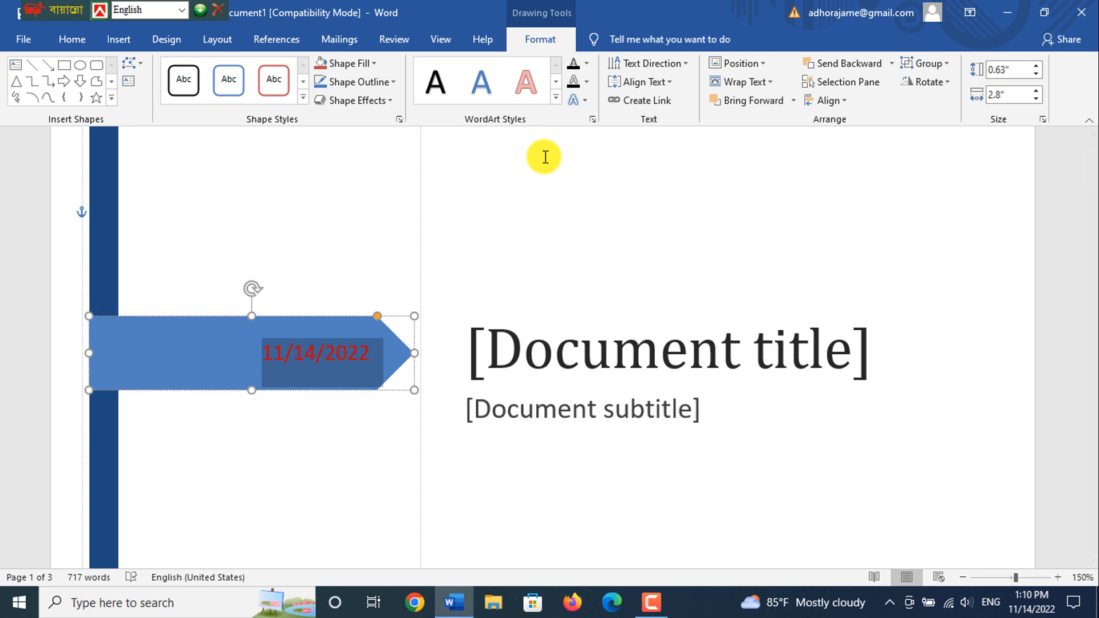
click(554, 102)
click(305, 169)
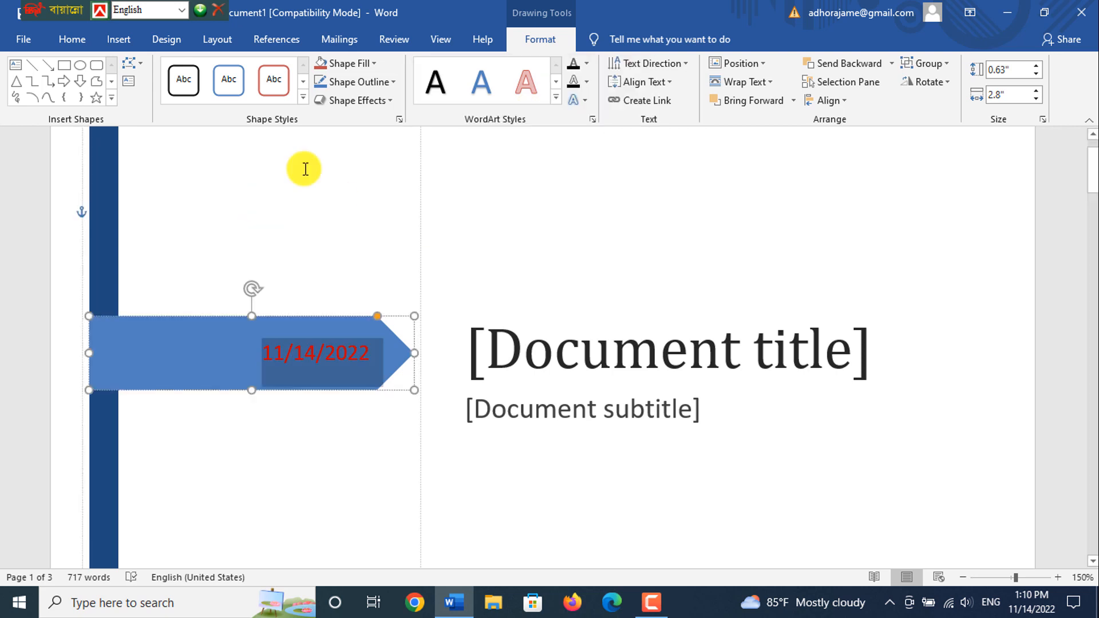
Fill the cover page's date arrow shape with the standard Light Green color
click(374, 63)
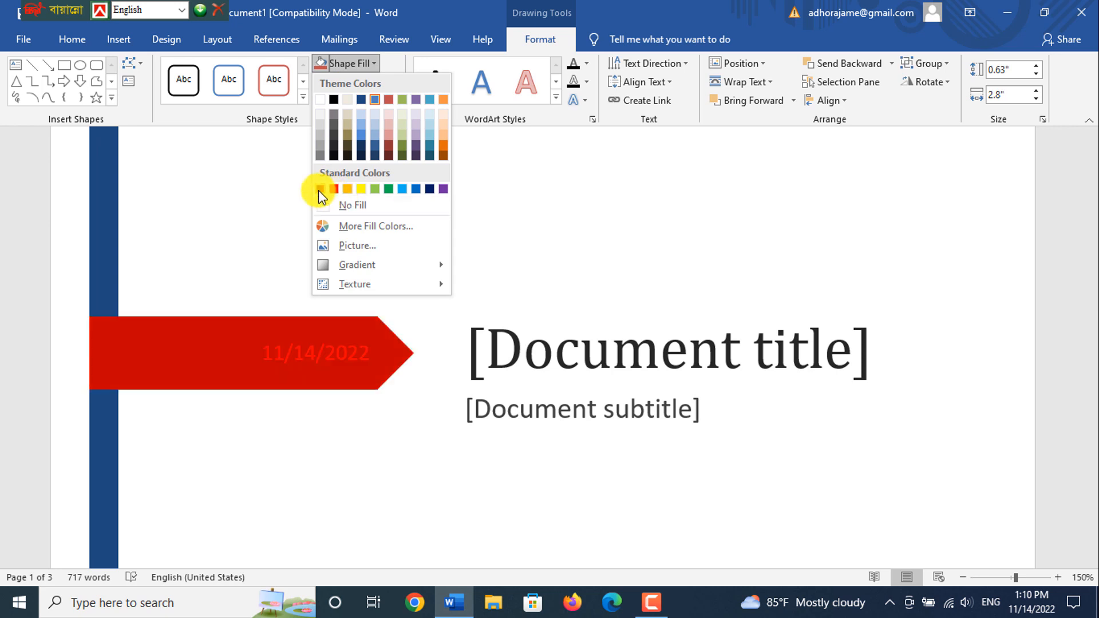
click(378, 191)
click(466, 275)
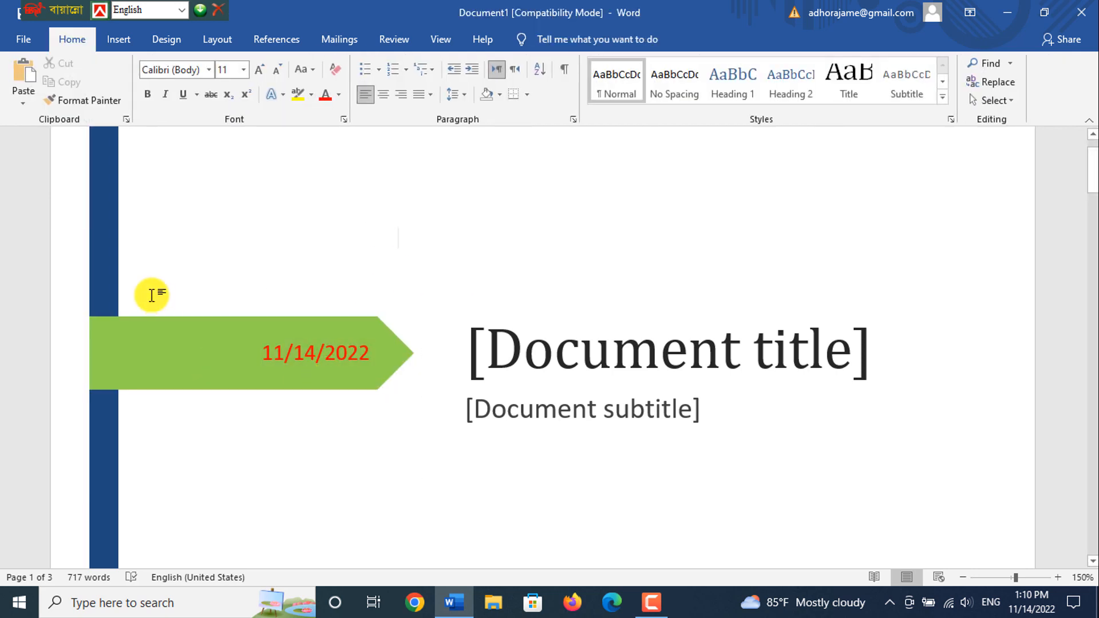
Replace the cover page's document title placeholder with "Tech Itt"
scroll(643, 324, up, 1)
scroll(466, 307, down, 8)
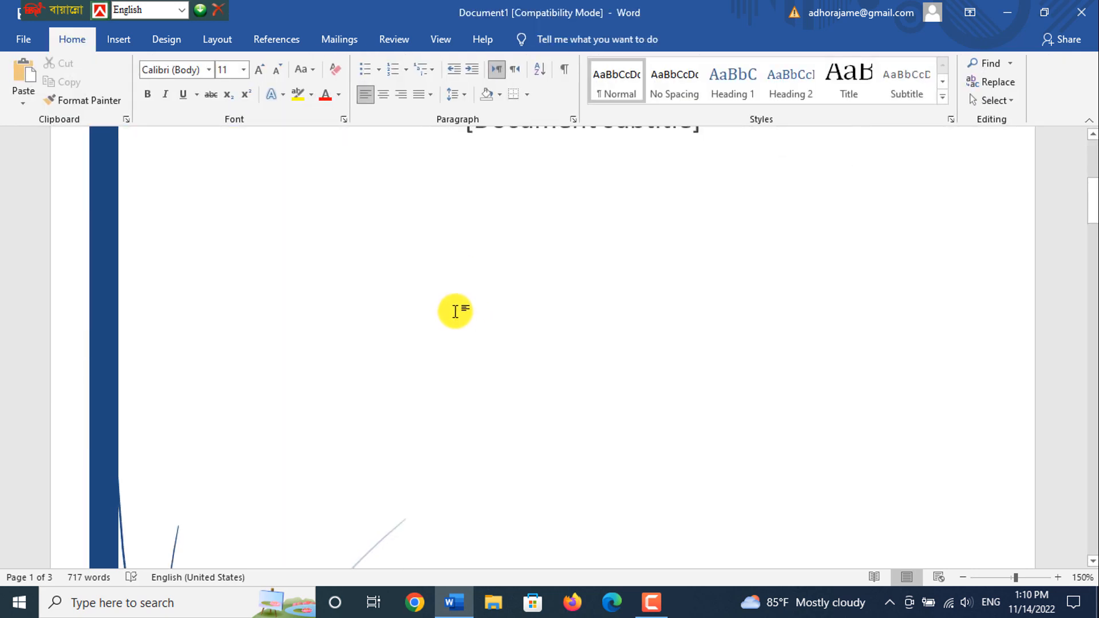
scroll(456, 313, down, 4)
scroll(385, 344, up, 9)
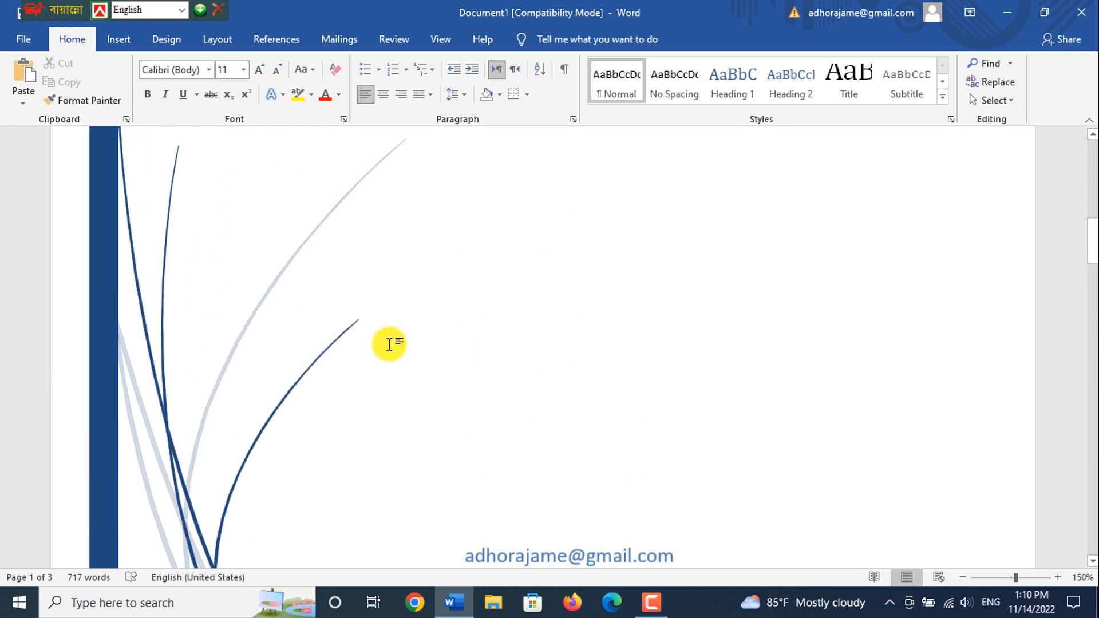
scroll(395, 341, up, 5)
scroll(670, 343, down, 1)
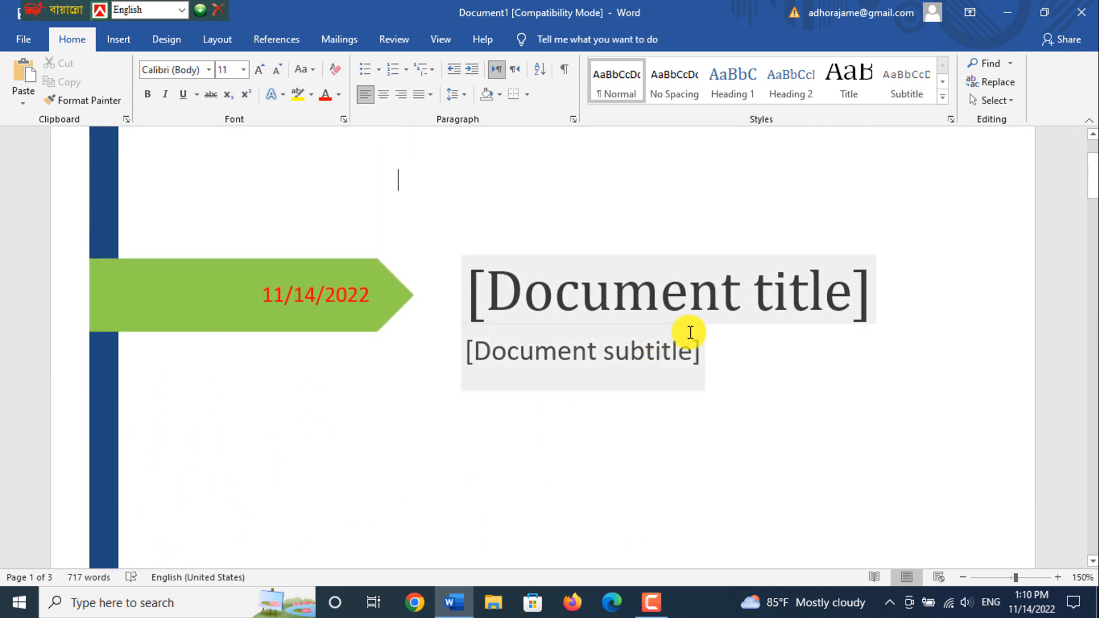
click(821, 291)
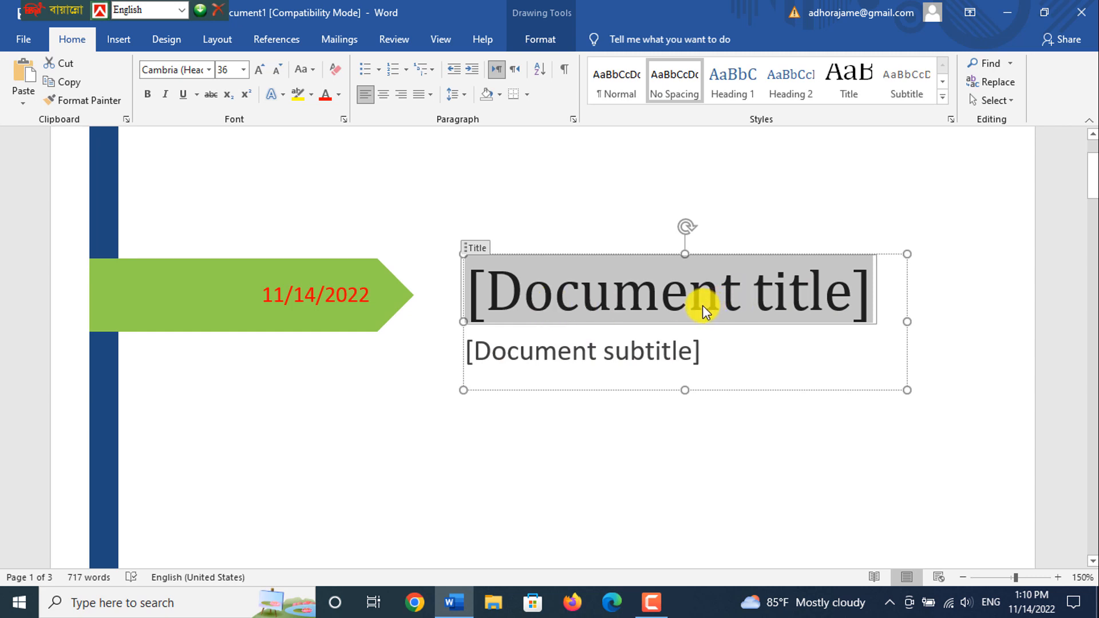
text(Tec)
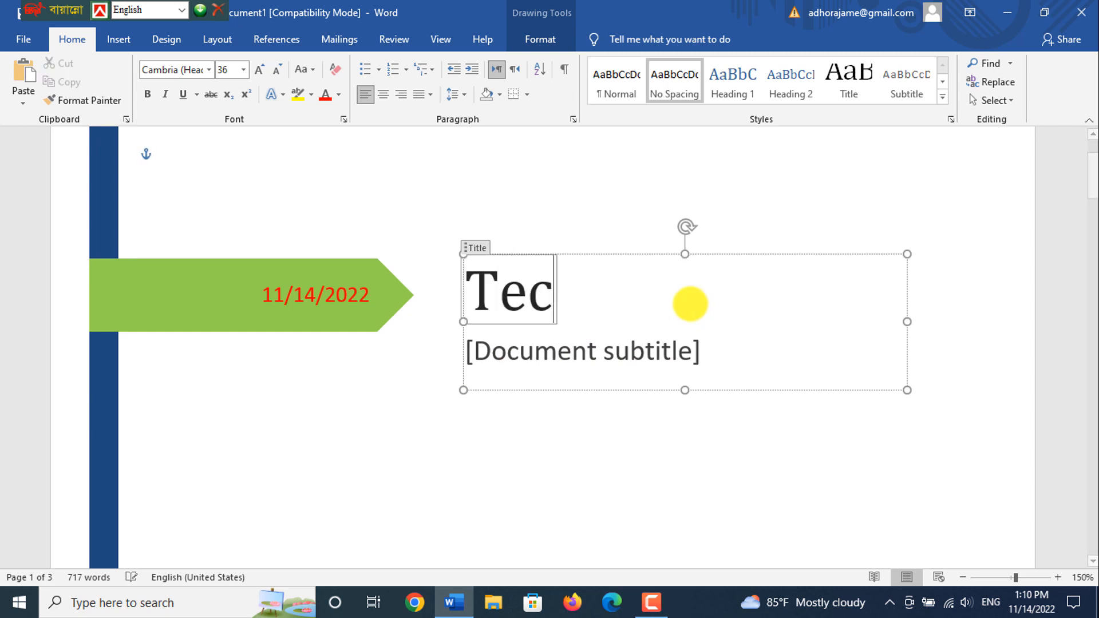
text(h Itt)
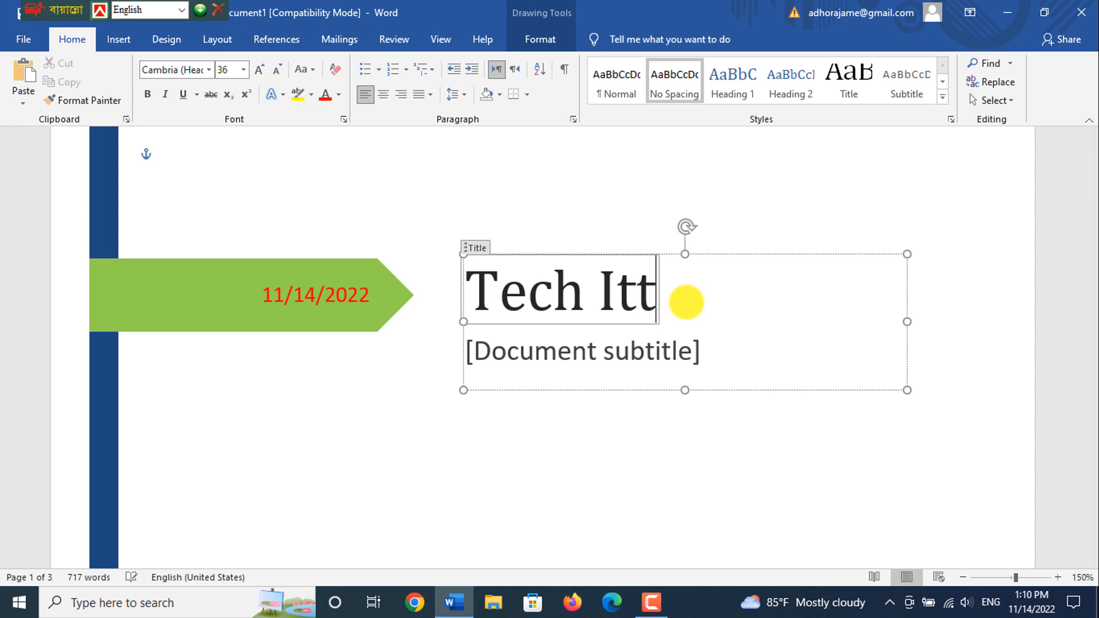
Replace the document subtitle placeholder below the title with "Any users"
click(665, 351)
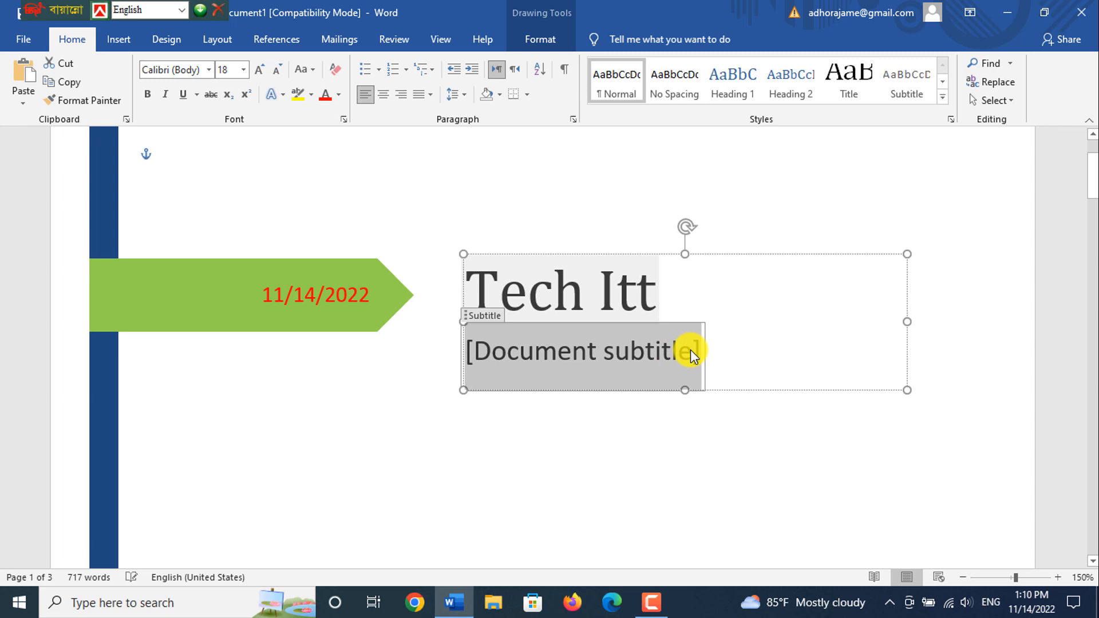
text(An)
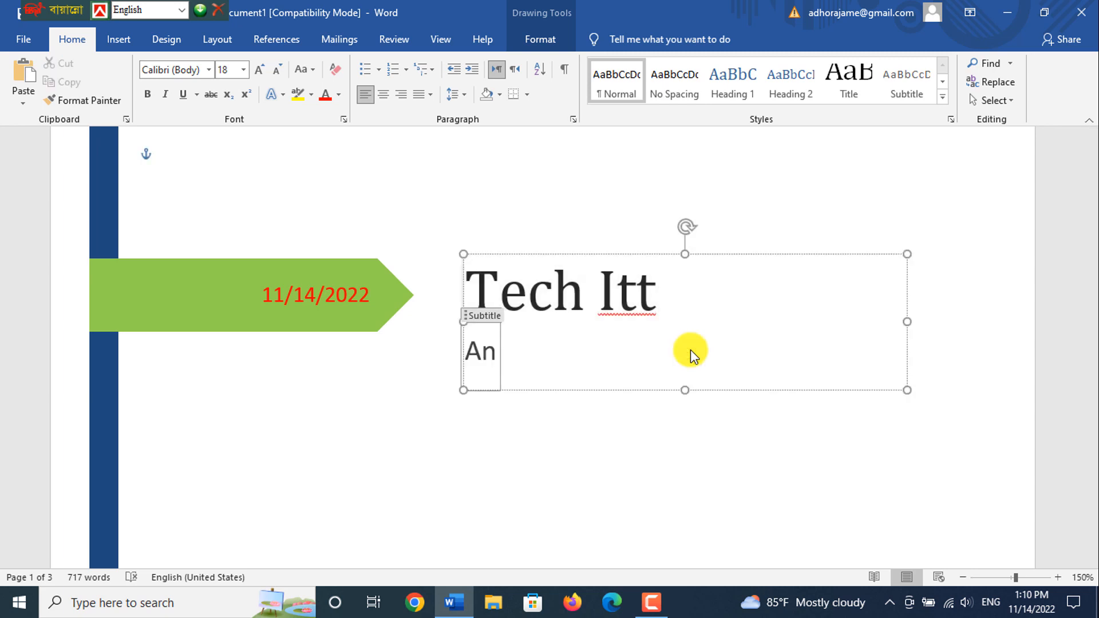
text(y users)
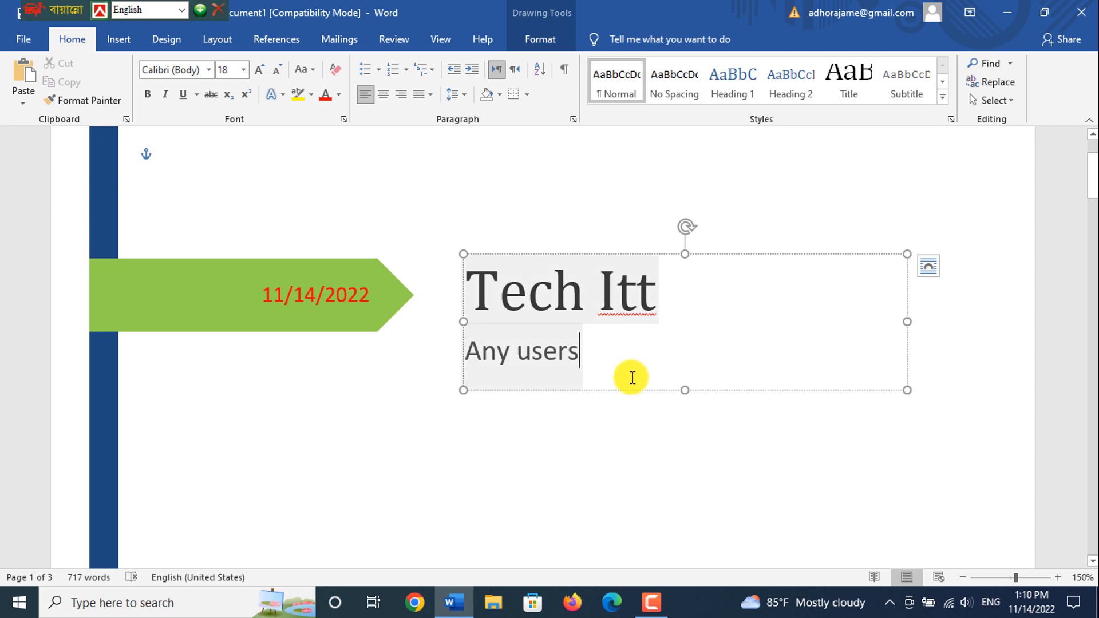
click(535, 418)
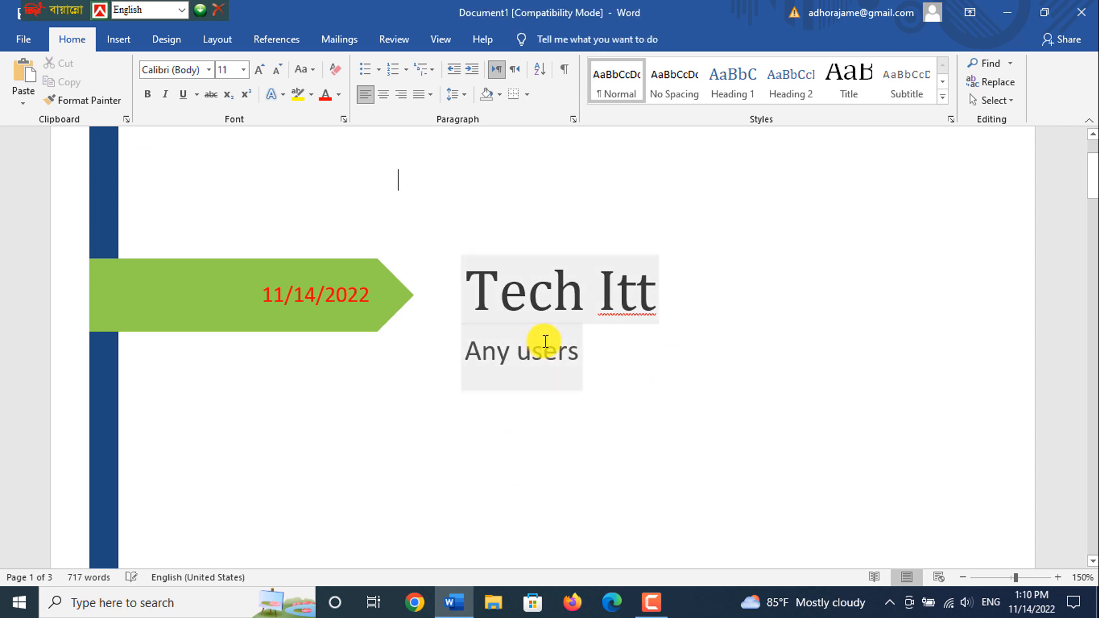
Fill the text box holding the title and subtitle with the standard Dark Red color
click(595, 303)
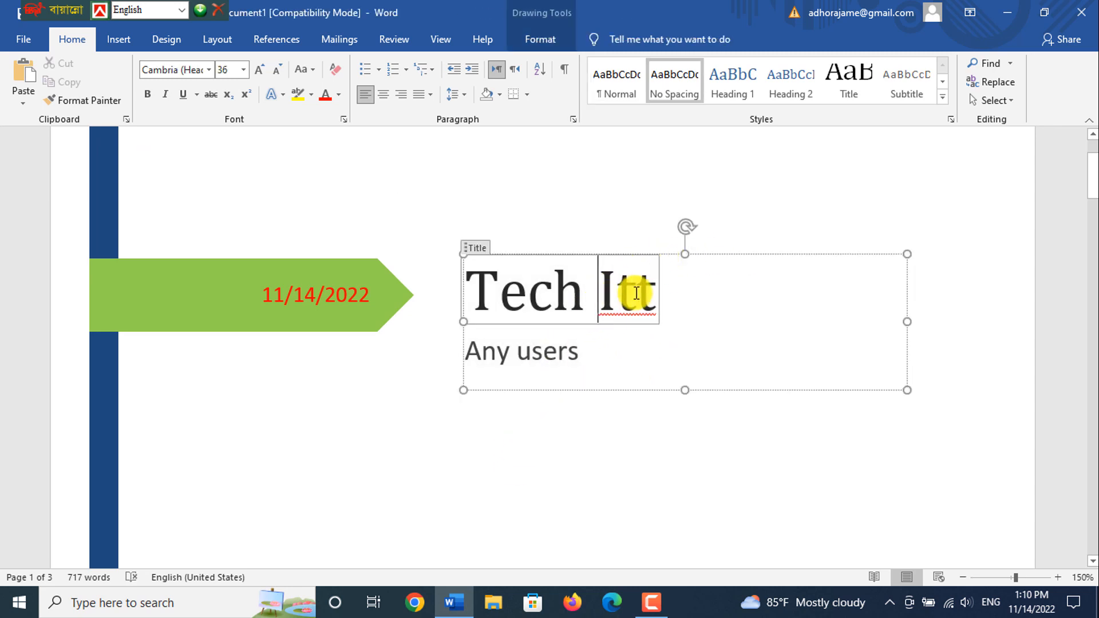
click(797, 258)
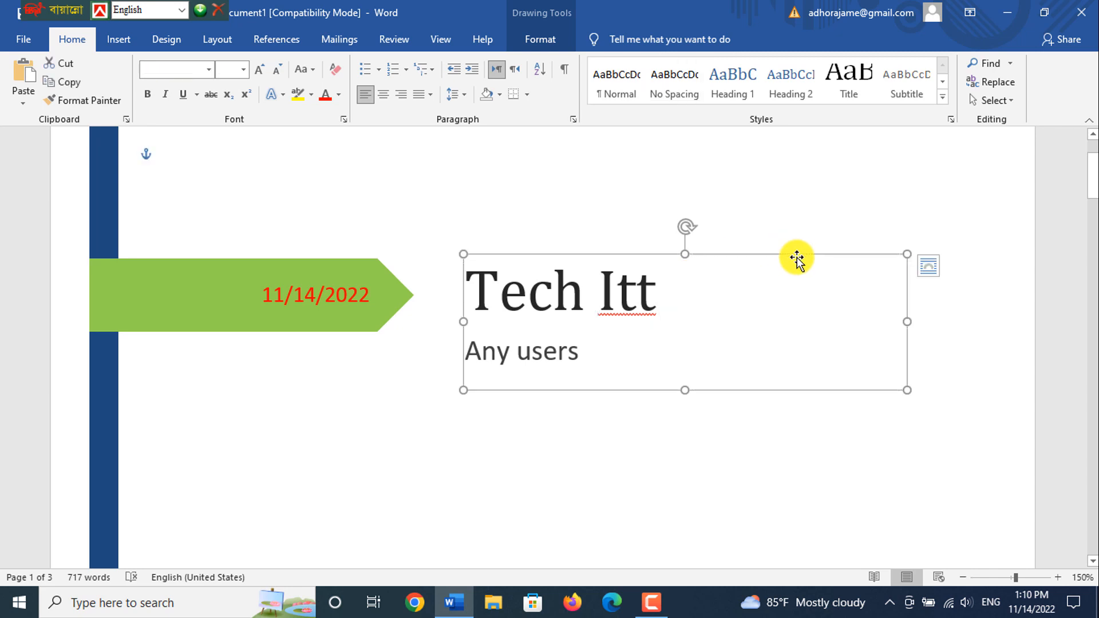
click(540, 39)
click(373, 63)
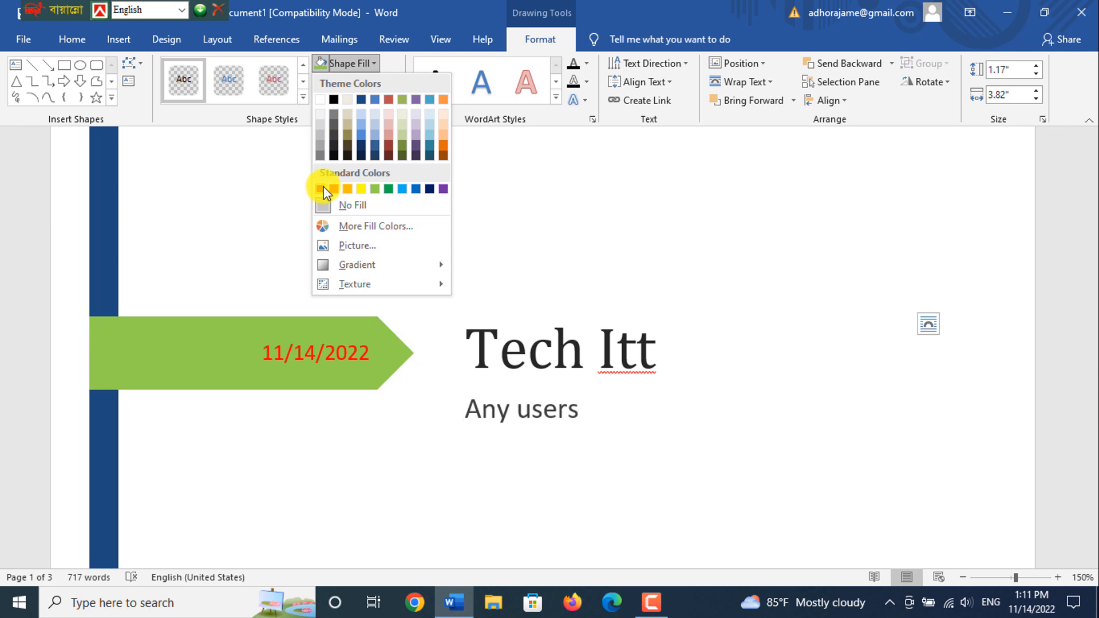
click(321, 189)
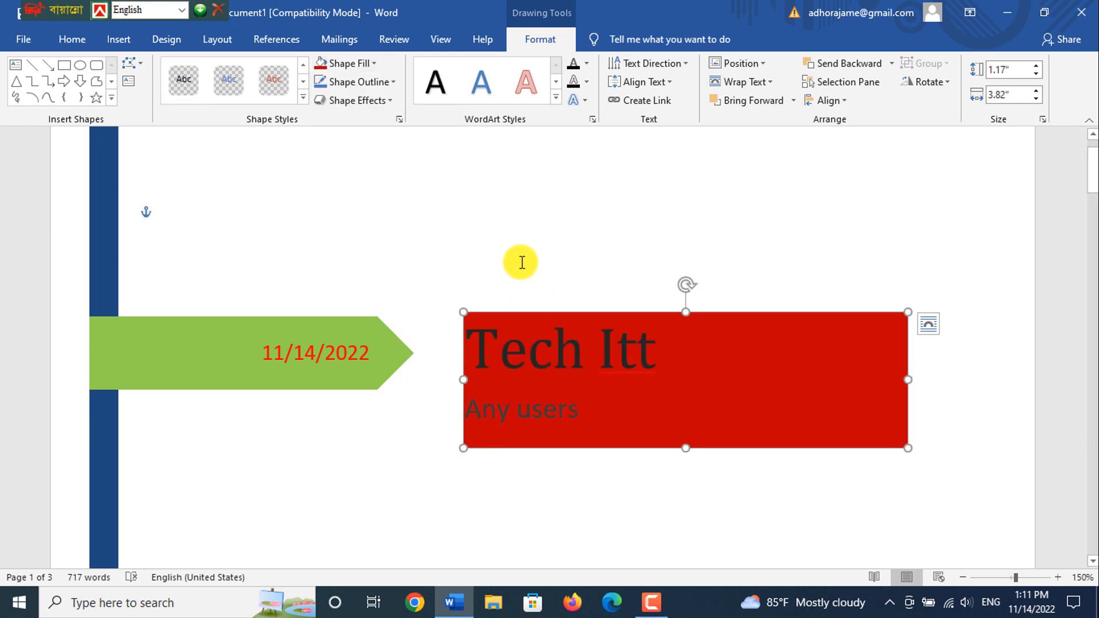
click(522, 263)
Change the font color of the title "Tech Itt" to white
drag(658, 359, 487, 352)
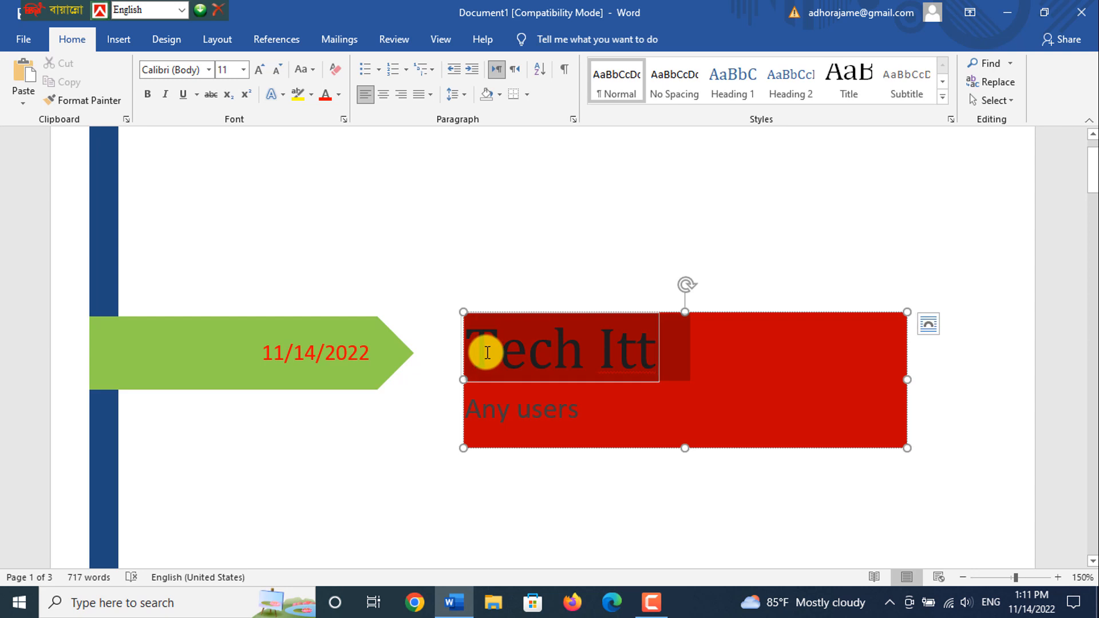
click(338, 95)
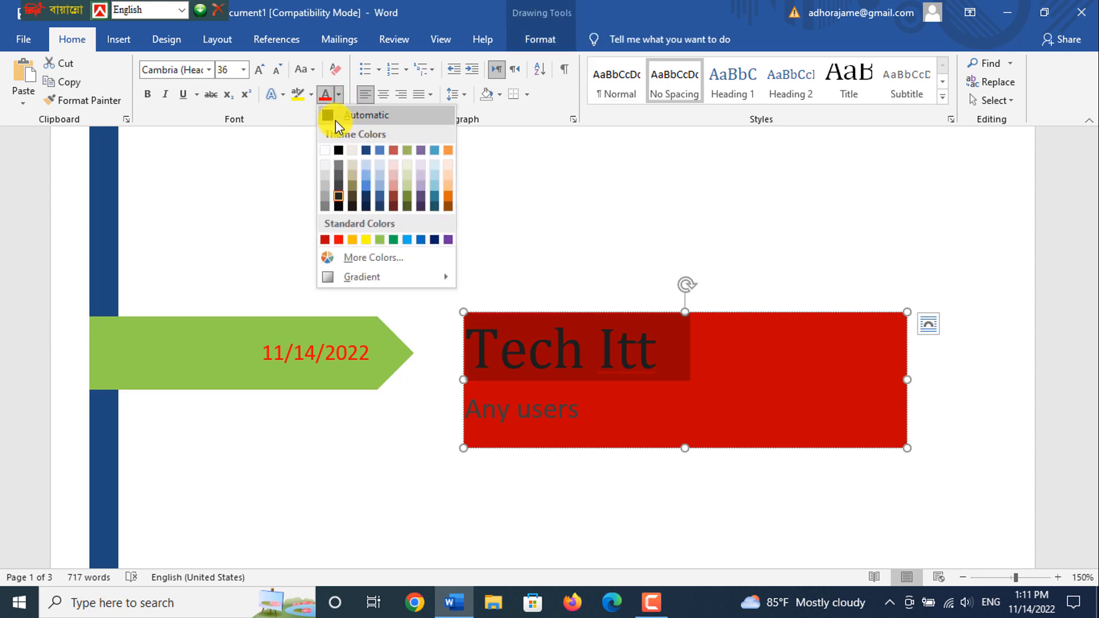
click(325, 150)
click(609, 398)
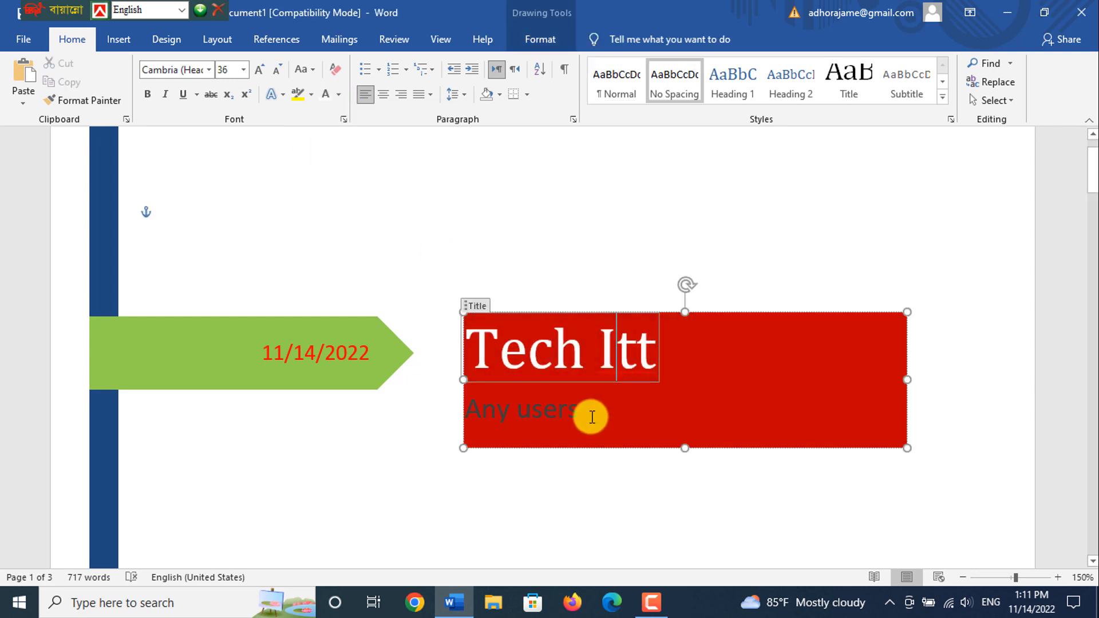
Change the font color of the subtitle "Any users" to standard Yellow
drag(589, 412, 429, 414)
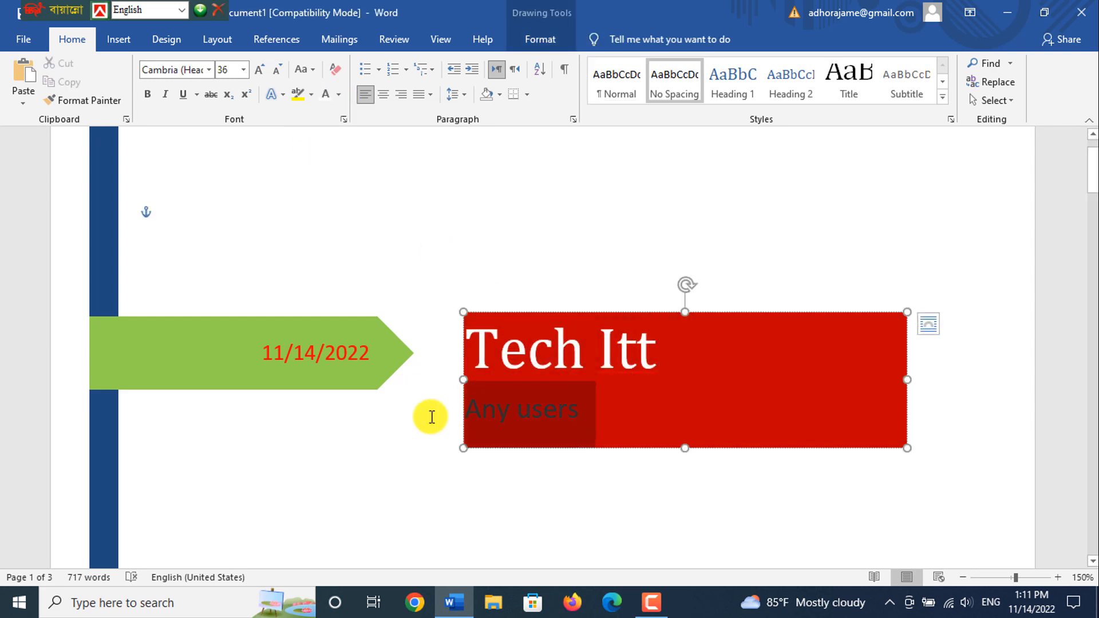
click(340, 94)
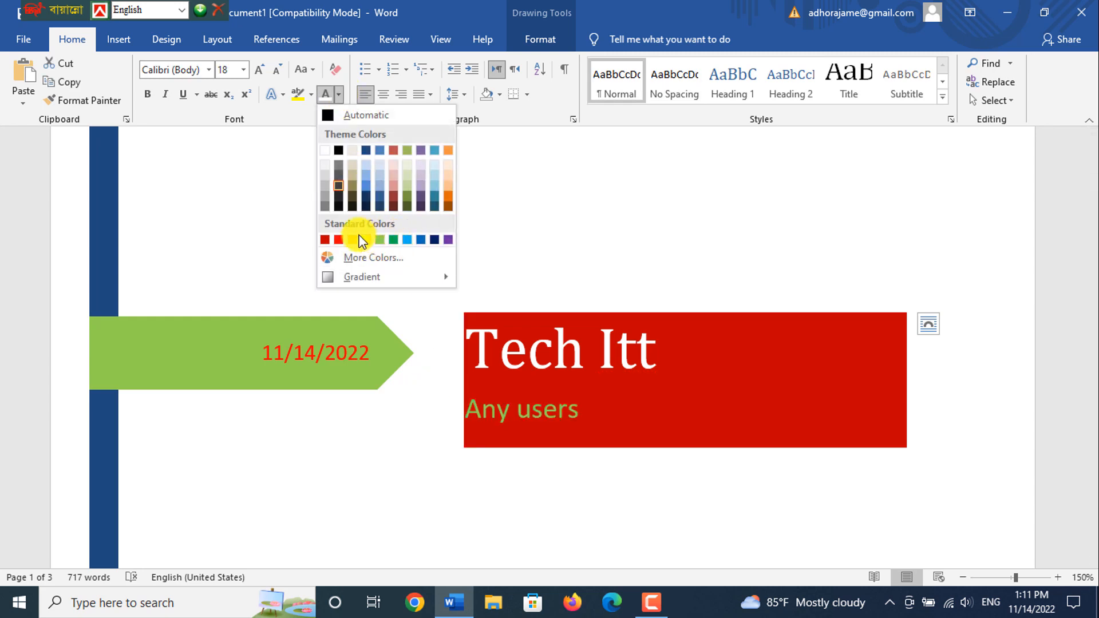
click(367, 239)
click(764, 395)
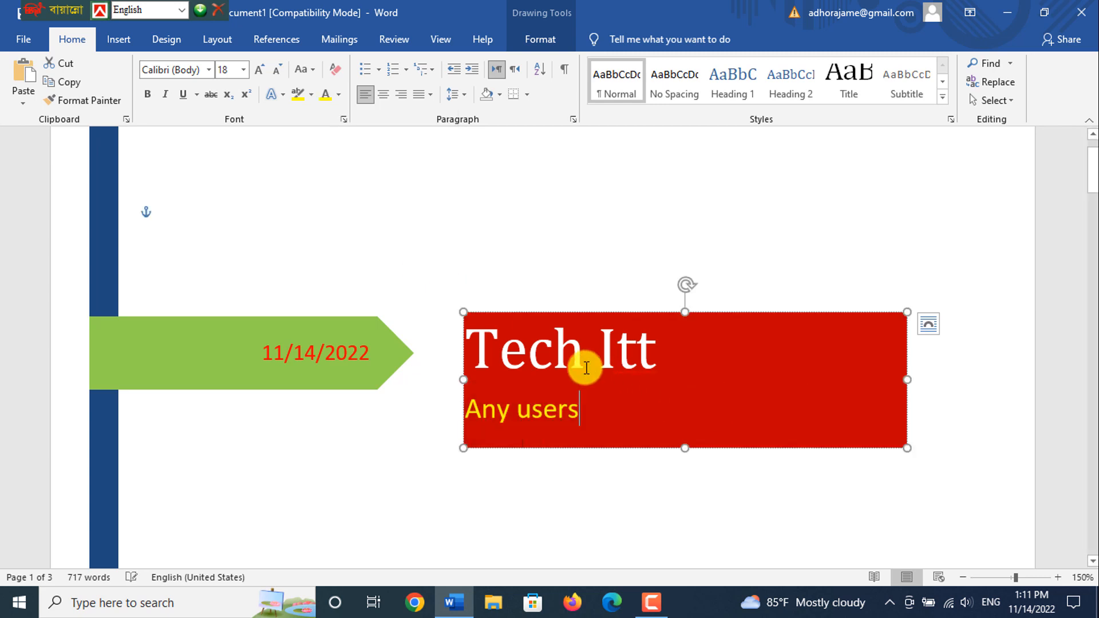
Center the title and subtitle text and shrink their text box to about 2.84" wide by 1.14" high
drag(478, 348, 633, 402)
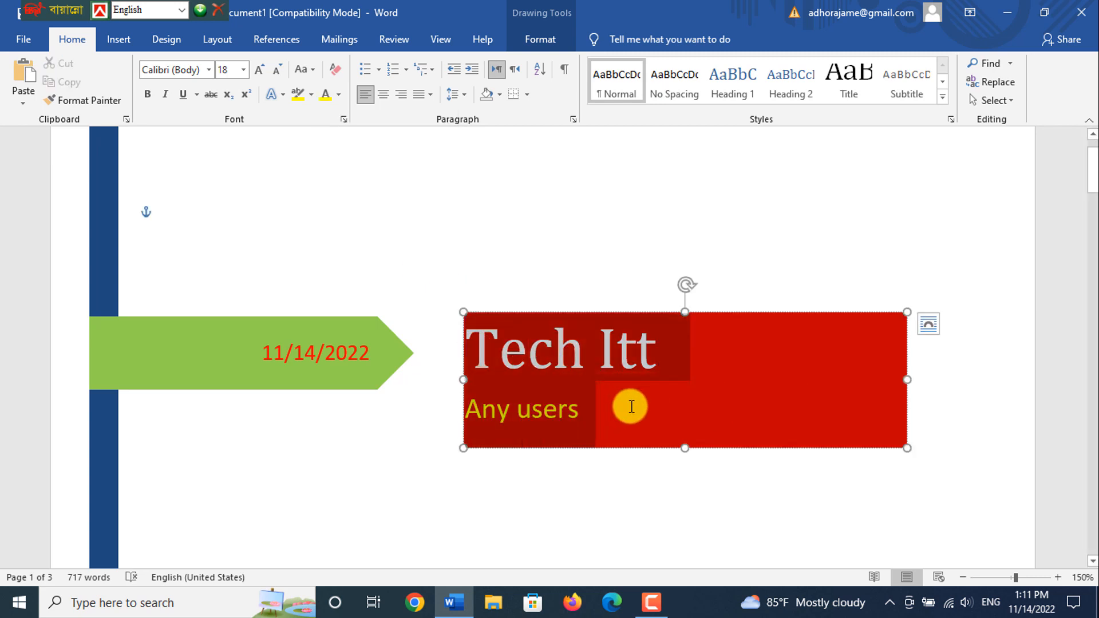
click(384, 96)
click(788, 373)
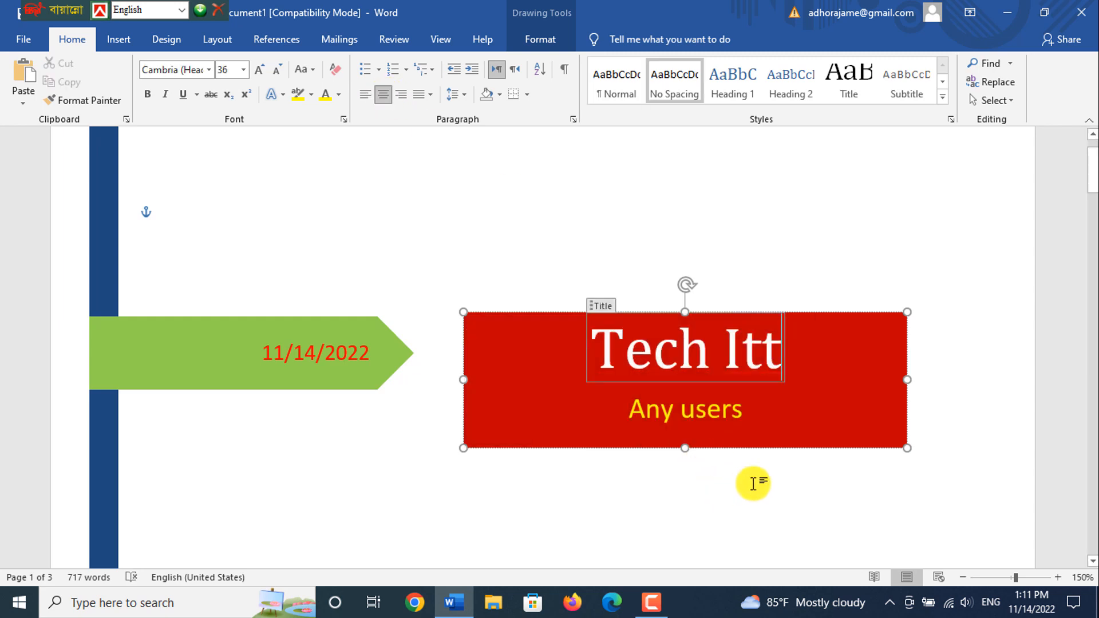
drag(906, 446, 793, 444)
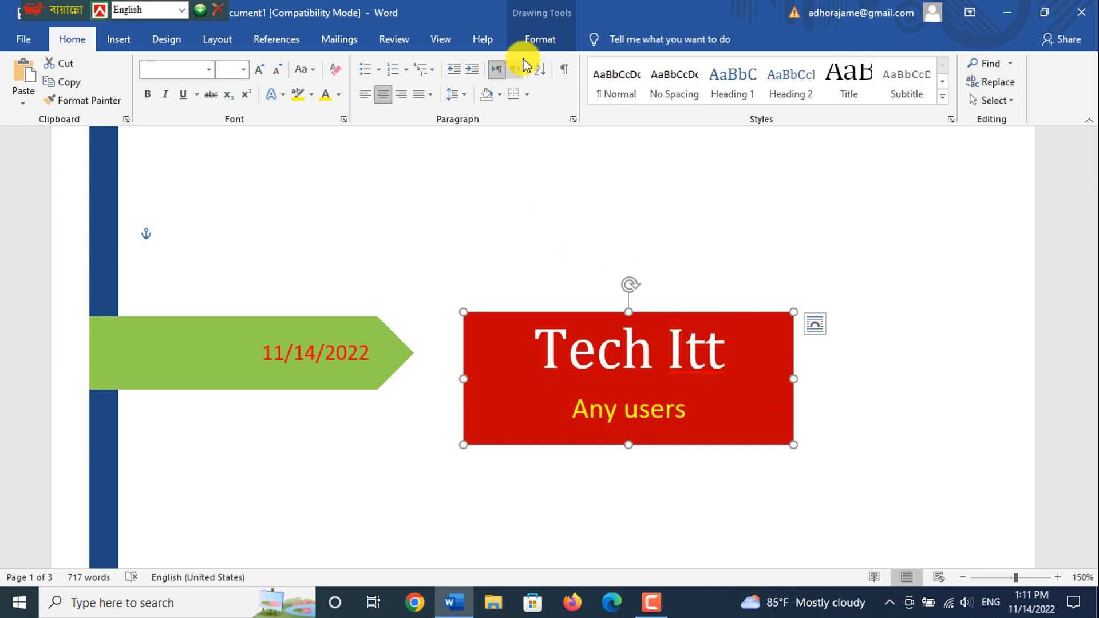
Apply the green shape style from the last row of Theme Styles to the title text box
click(532, 41)
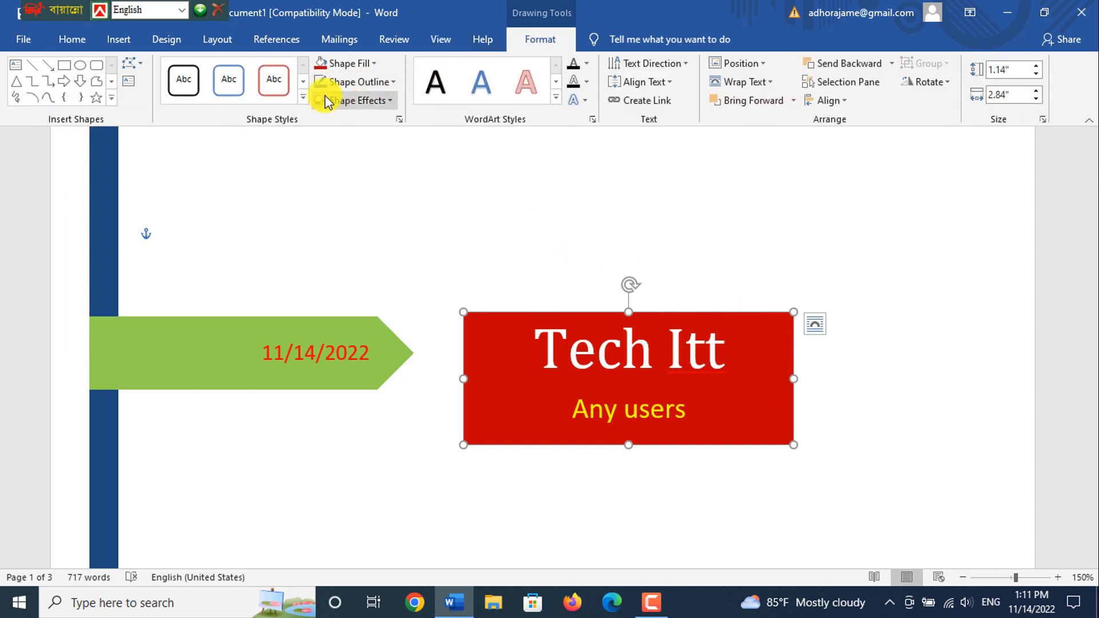
click(305, 97)
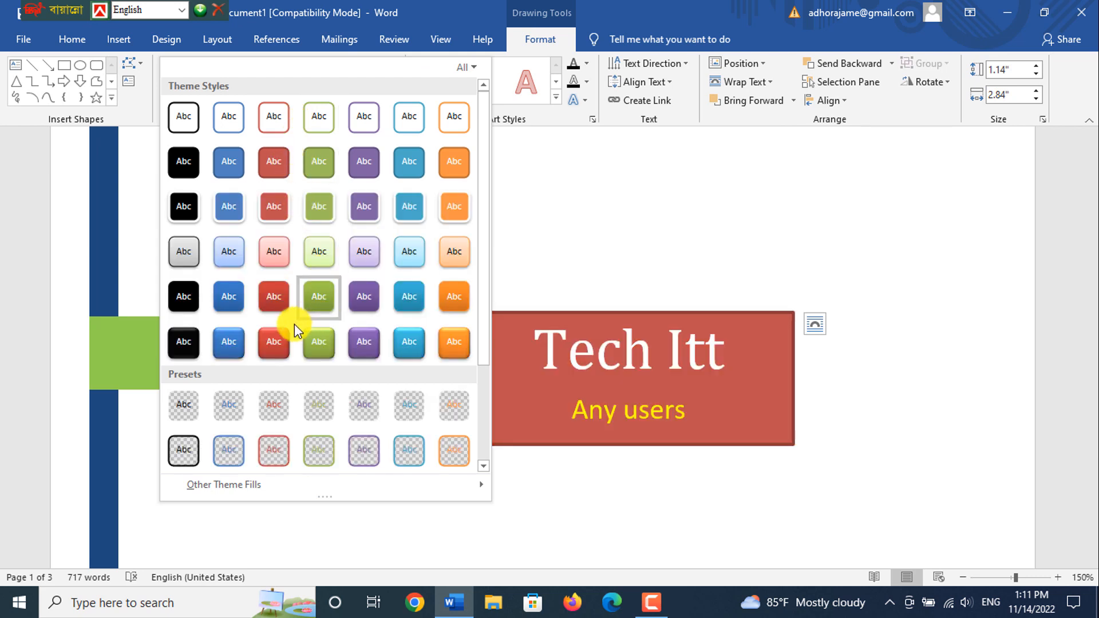
click(325, 344)
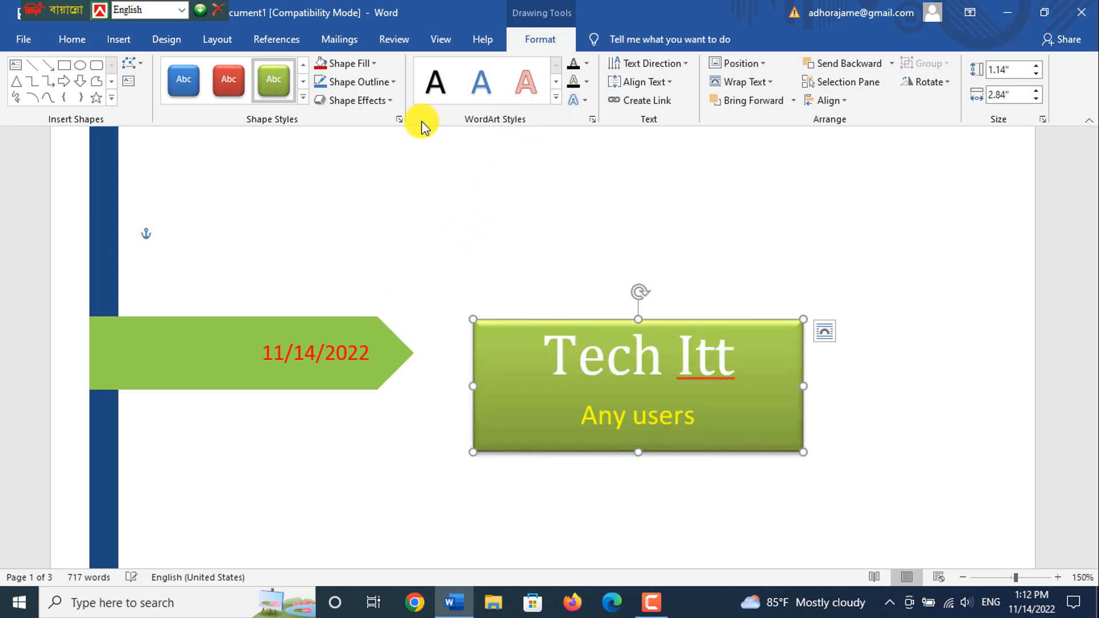
Apply the first Inner shadow effect to the green title text box
click(398, 99)
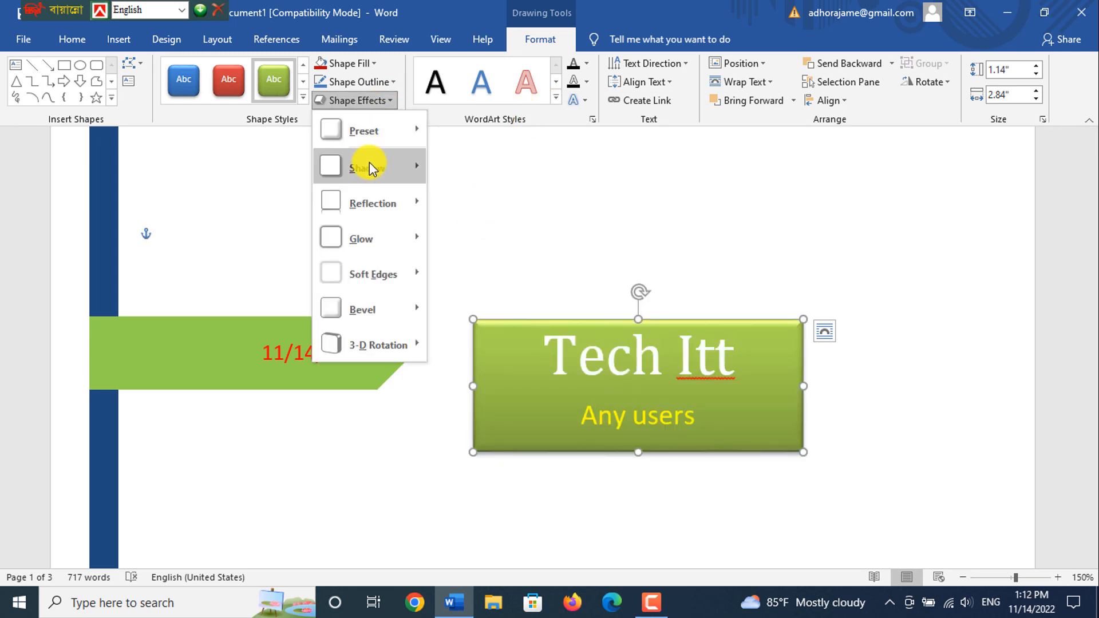
mouse_move(373, 166)
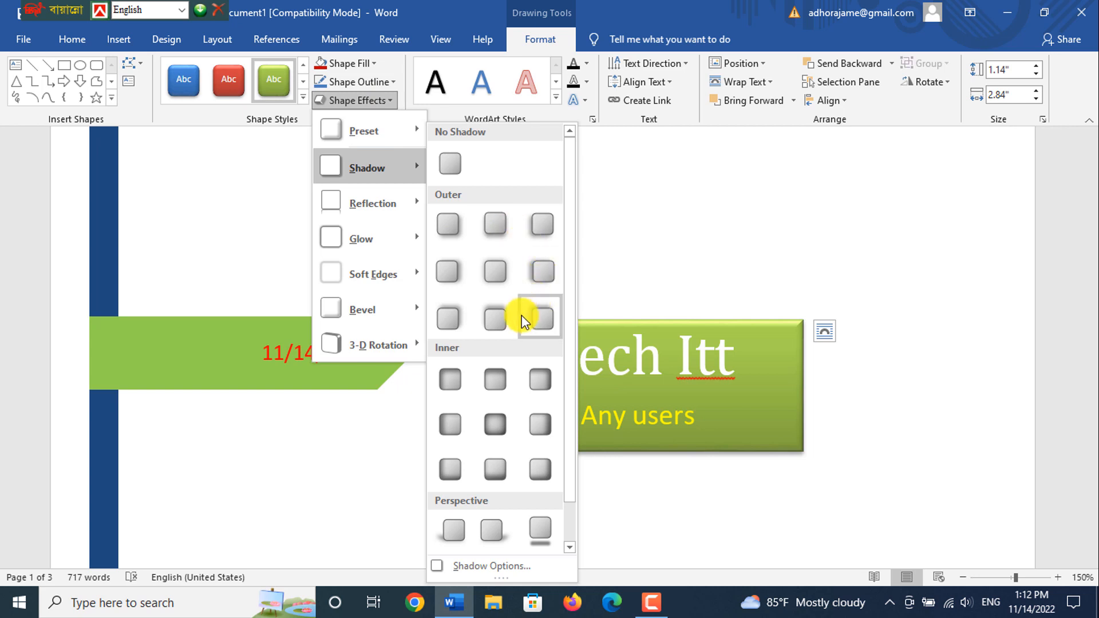
click(455, 373)
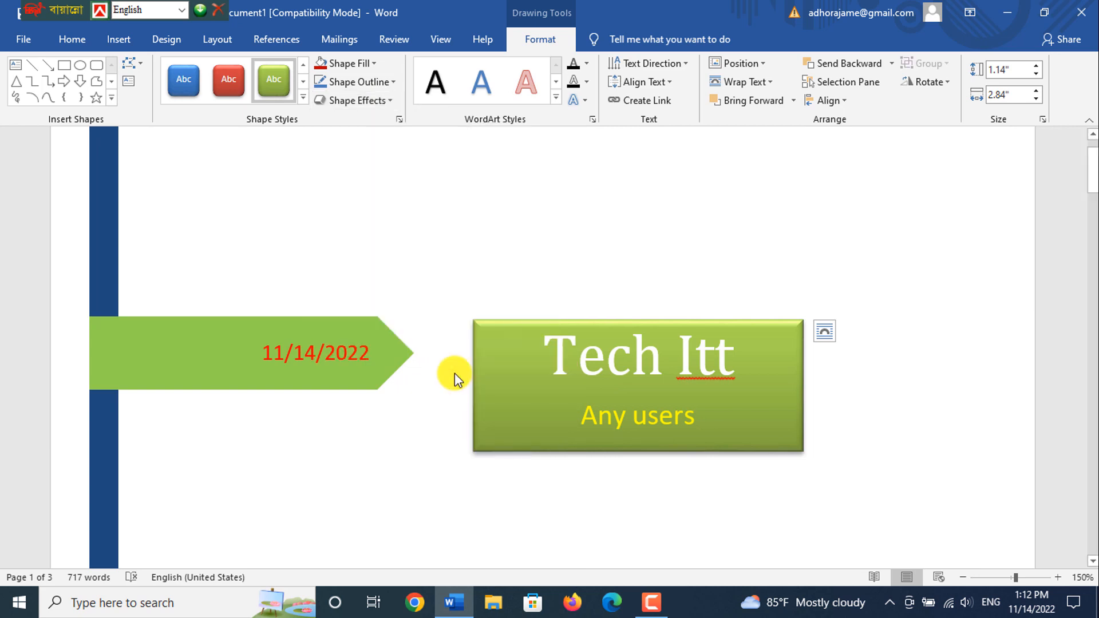
click(643, 248)
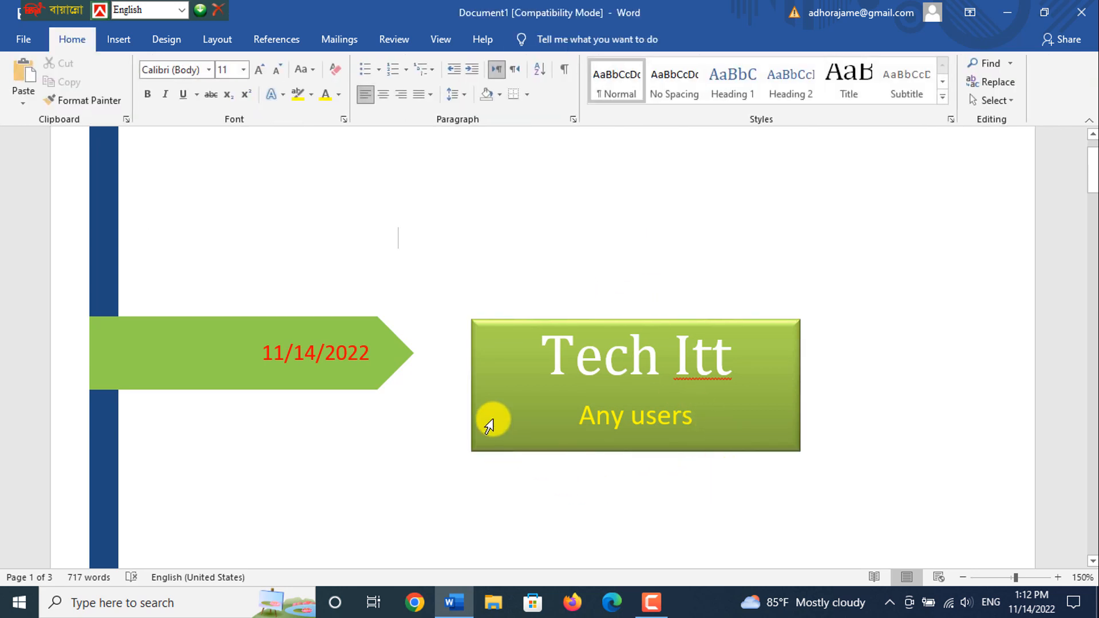
Move the cover page's blue vertical bar and curved-line artwork slightly to the right
scroll(492, 413, down, 3)
scroll(493, 413, down, 10)
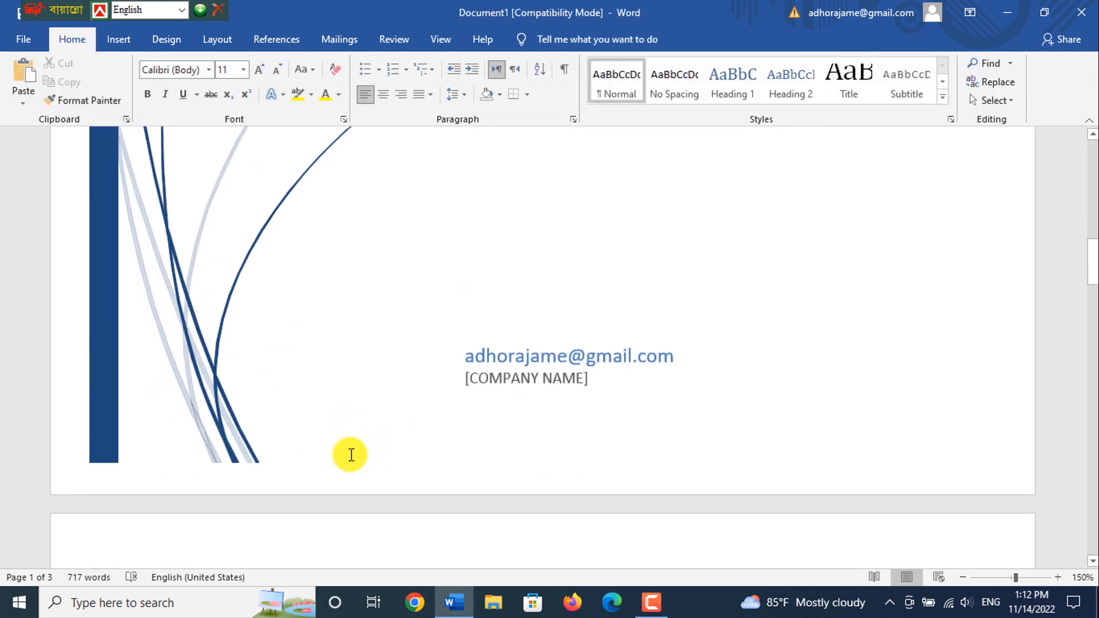
click(203, 389)
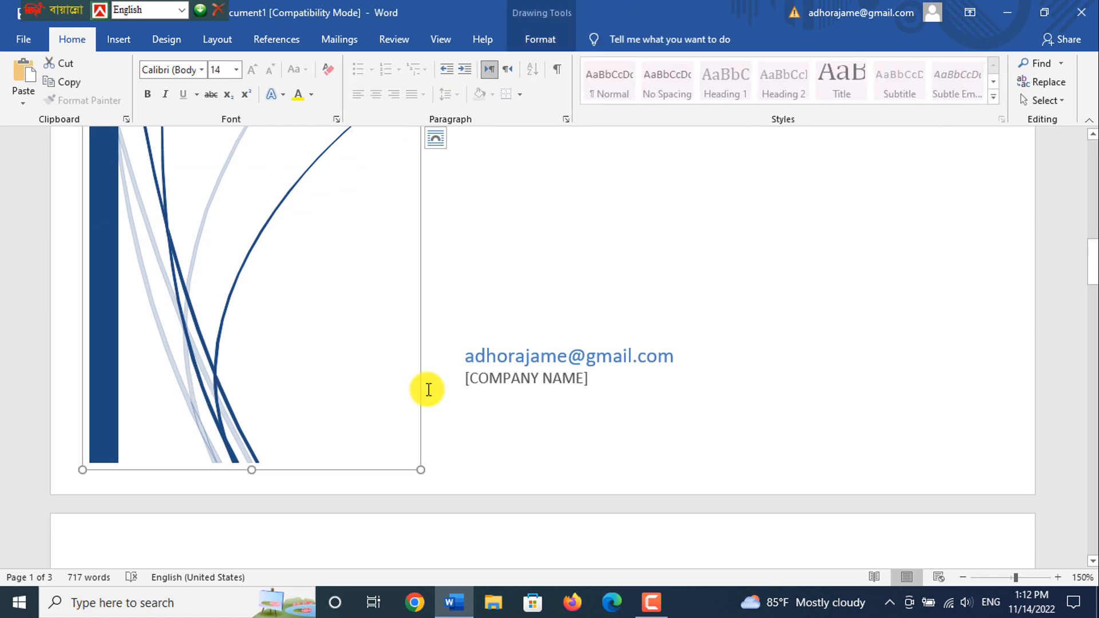
scroll(336, 395, up, 2)
scroll(234, 481, down, 2)
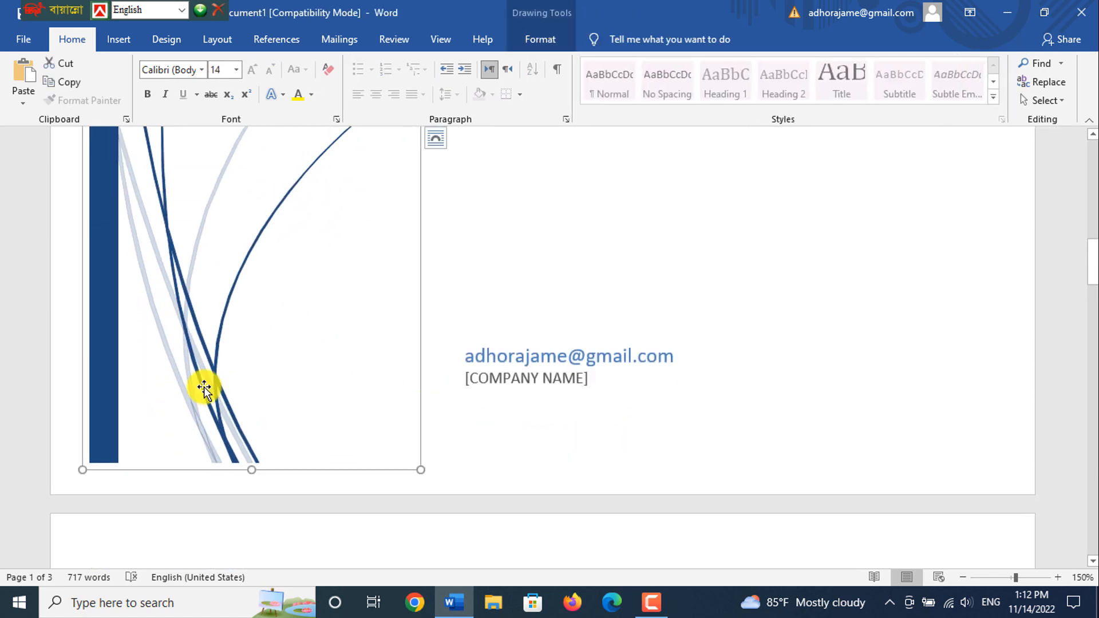
mouse_move(203, 385)
mouse_down()
mouse_move(237, 390)
mouse_move(212, 388)
mouse_up()
click(573, 345)
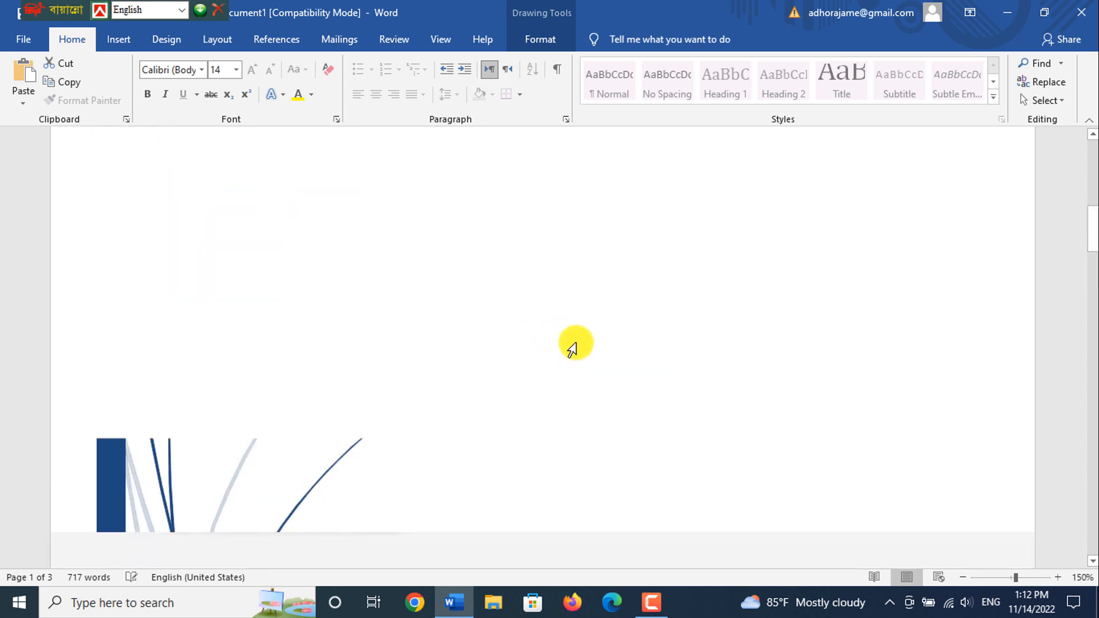
Fill in the cover page's company name placeholder with "TECH ITT"
scroll(733, 359, down, 7)
scroll(732, 358, down, 3)
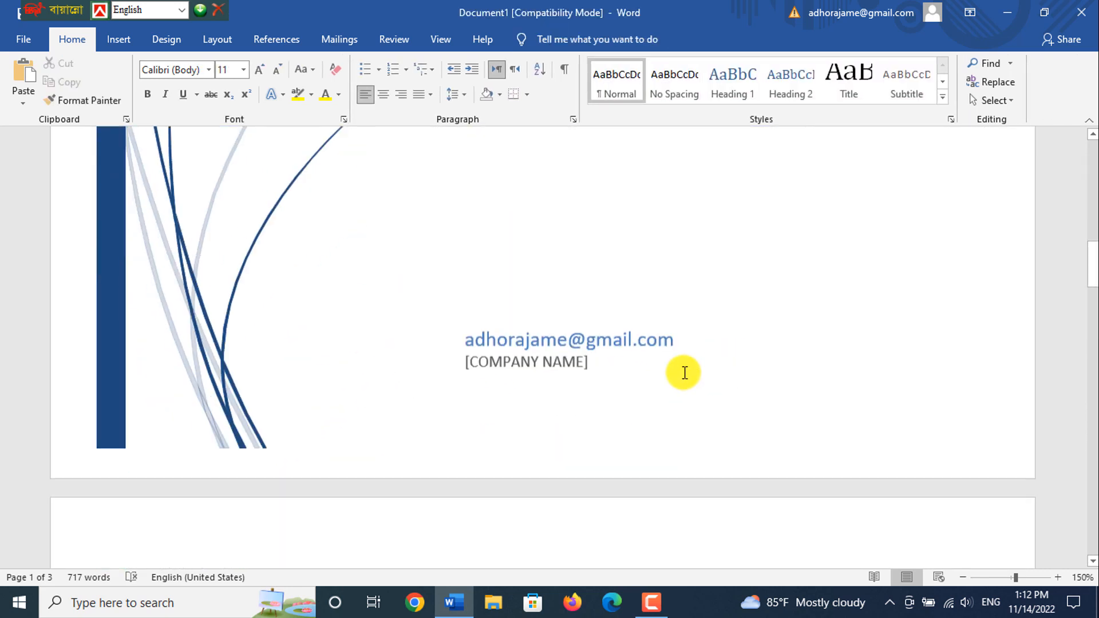
click(573, 335)
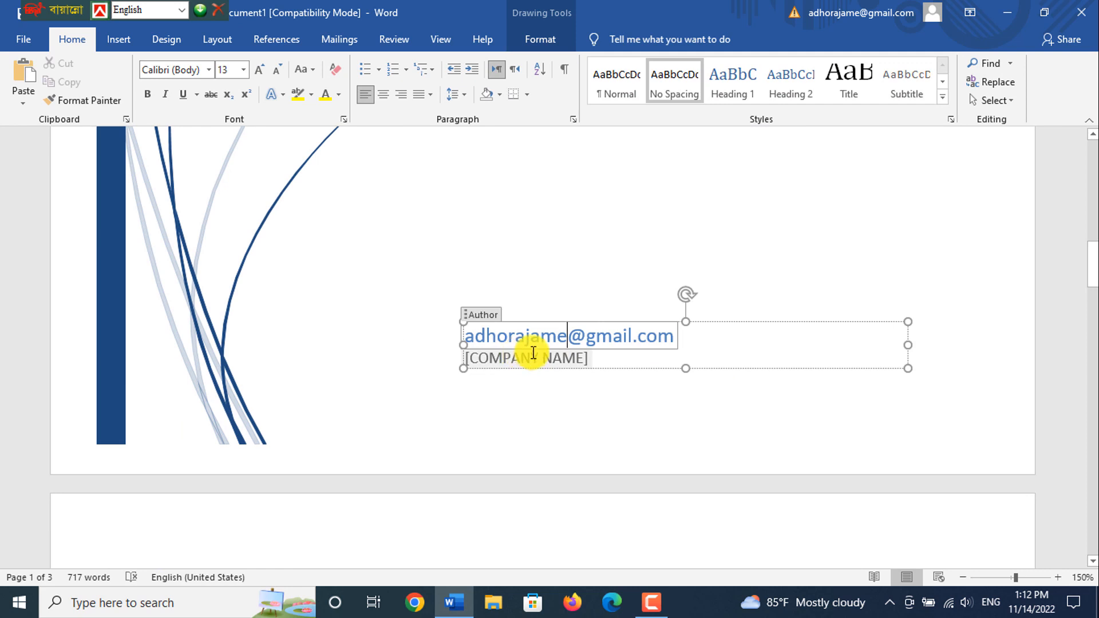
click(581, 360)
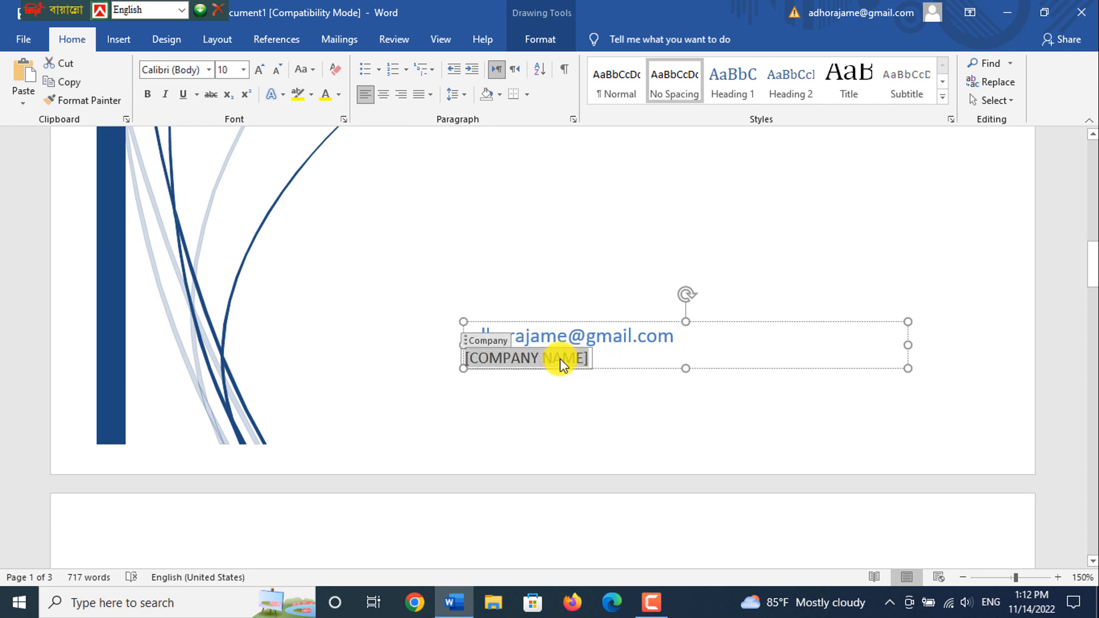
text(TEC)
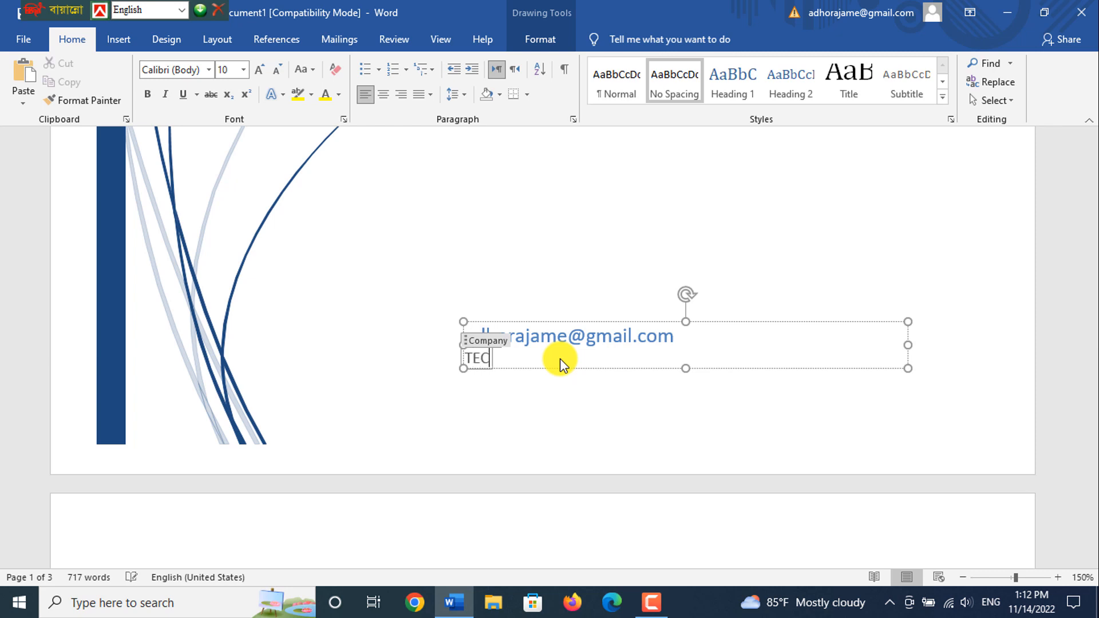
text(H ITT)
click(669, 438)
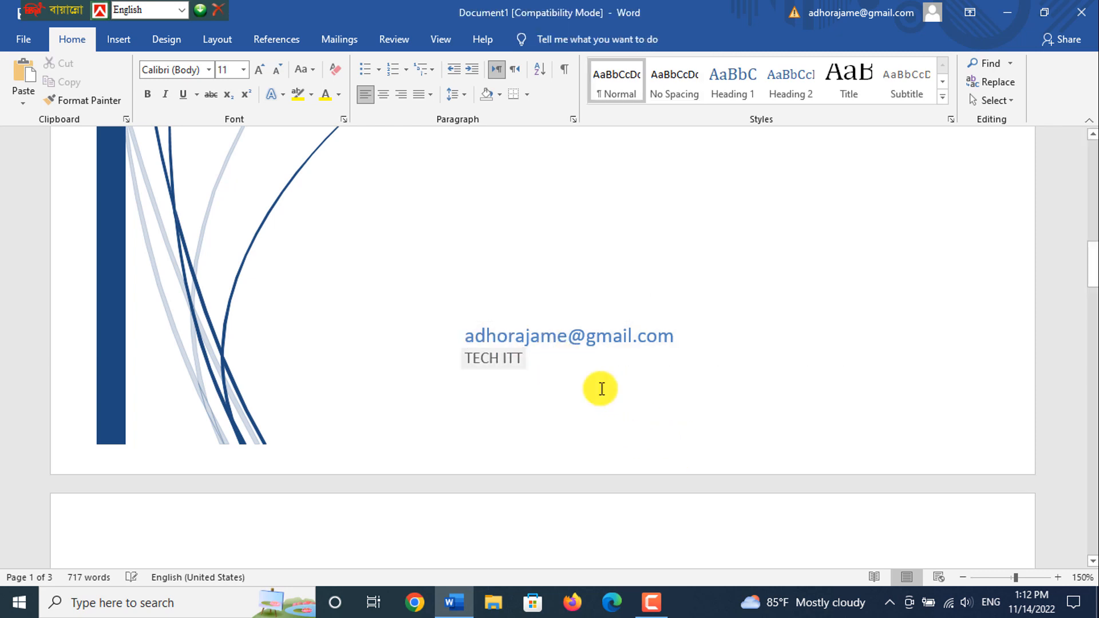
Review the whole cover page, from the date arrow and title box down to the author and company lines
scroll(544, 275, up, 5)
scroll(625, 437, down, 4)
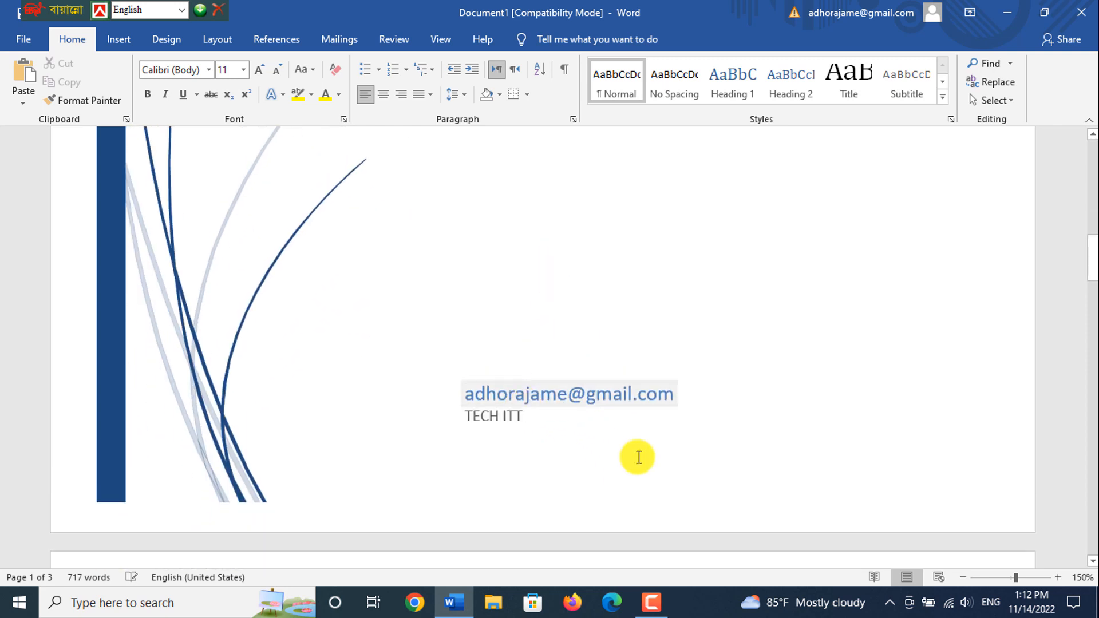
scroll(573, 441, up, 10)
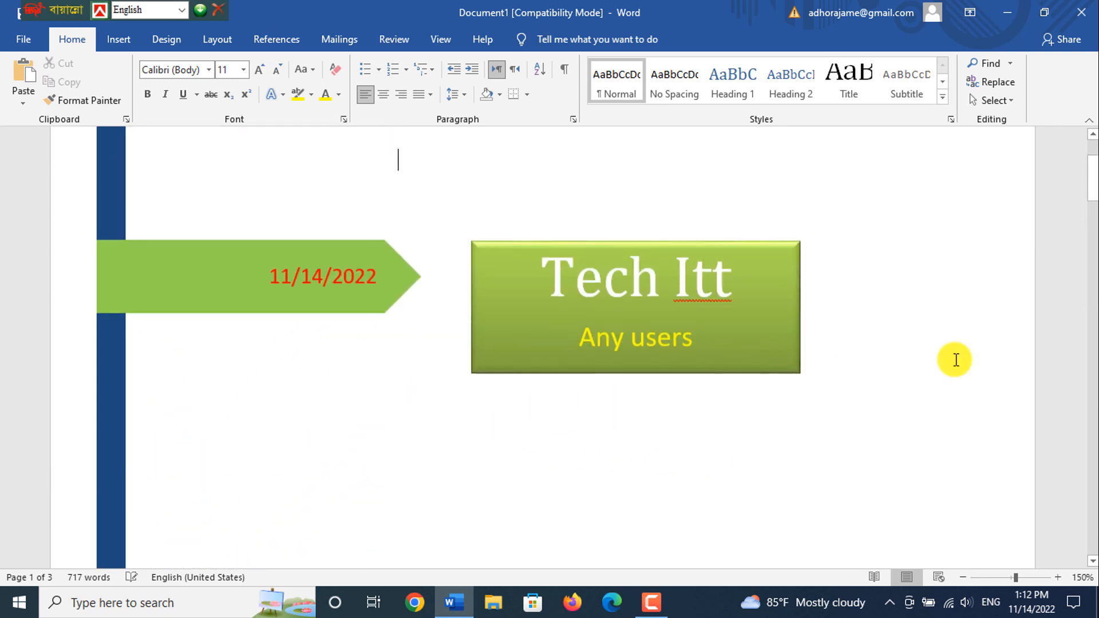
scroll(874, 285, up, 2)
scroll(776, 319, down, 10)
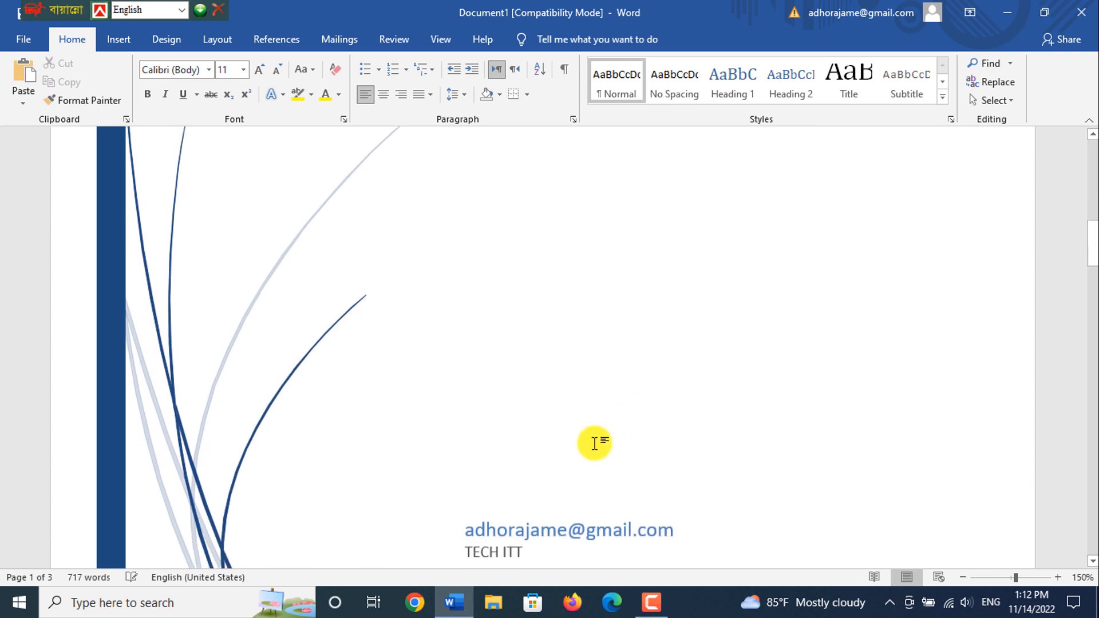
scroll(573, 438, down, 2)
scroll(442, 383, up, 6)
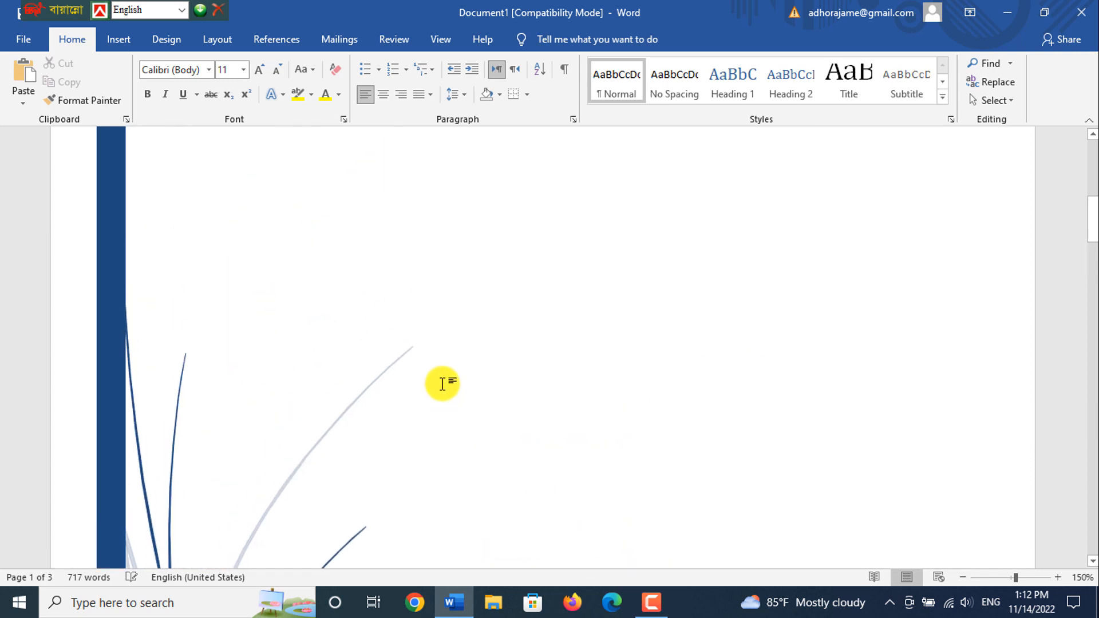
scroll(442, 383, up, 5)
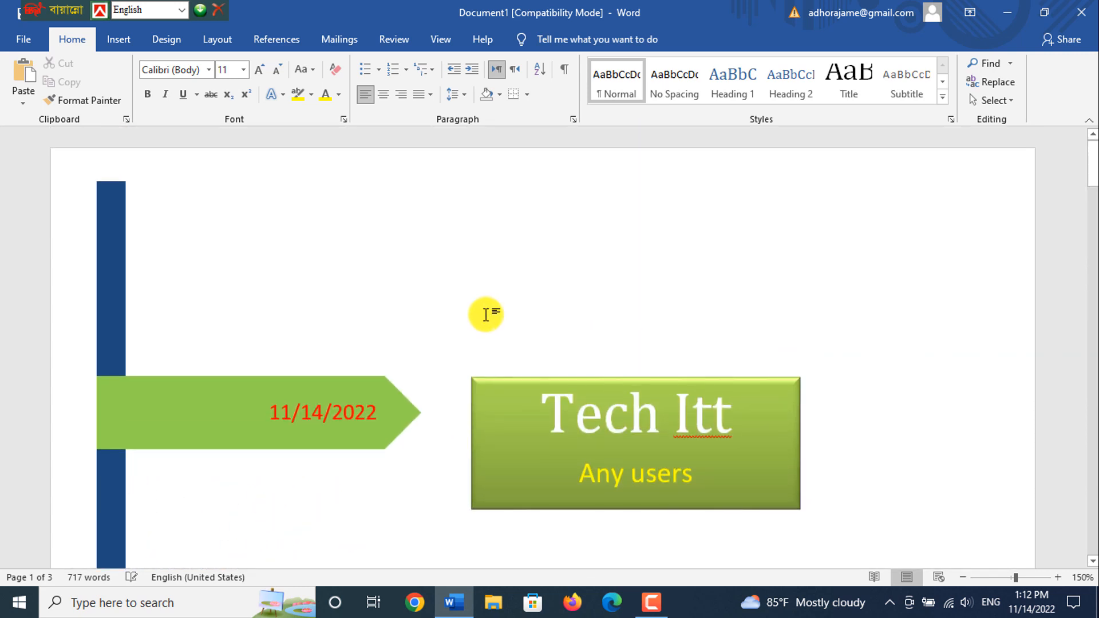
scroll(486, 314, down, 14)
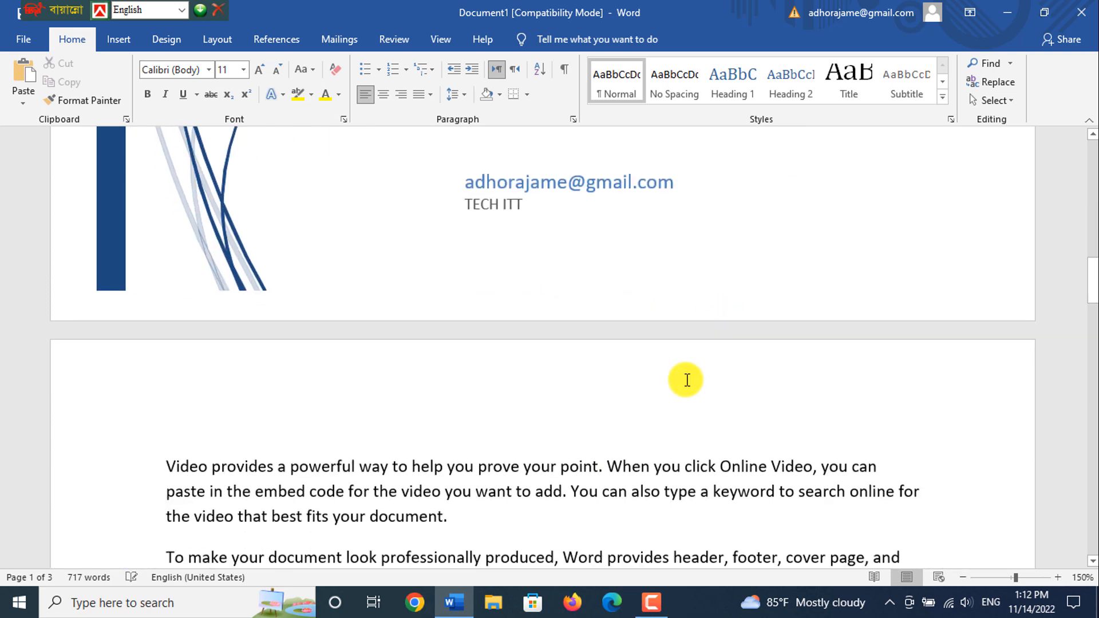
scroll(686, 380, up, 8)
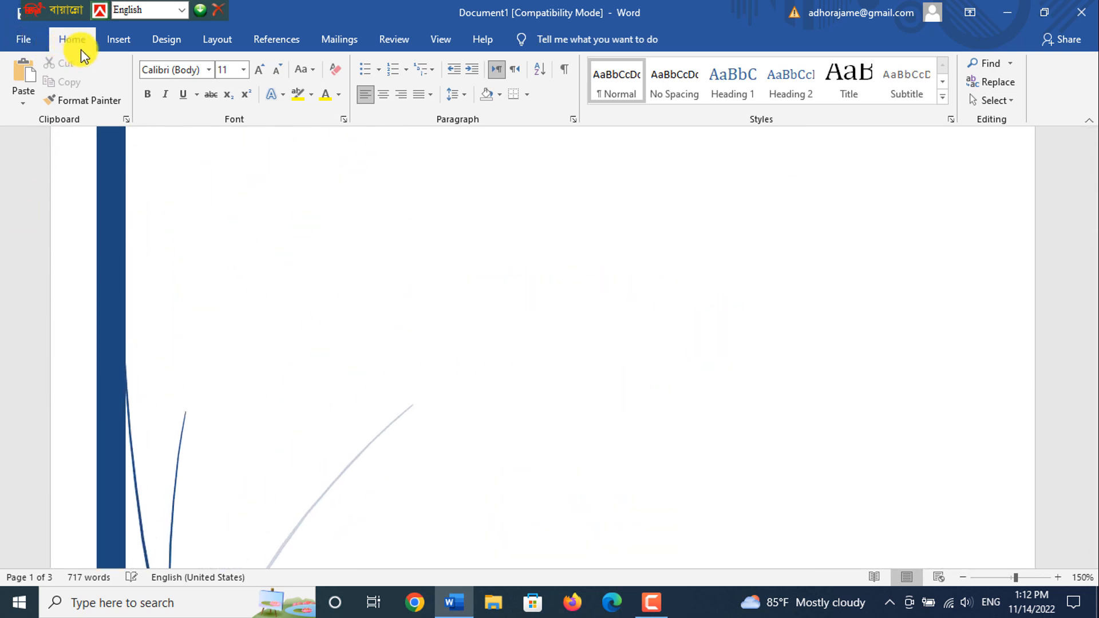
Examine the page insertion options and look through the body text that follows the cover page to its end
click(115, 39)
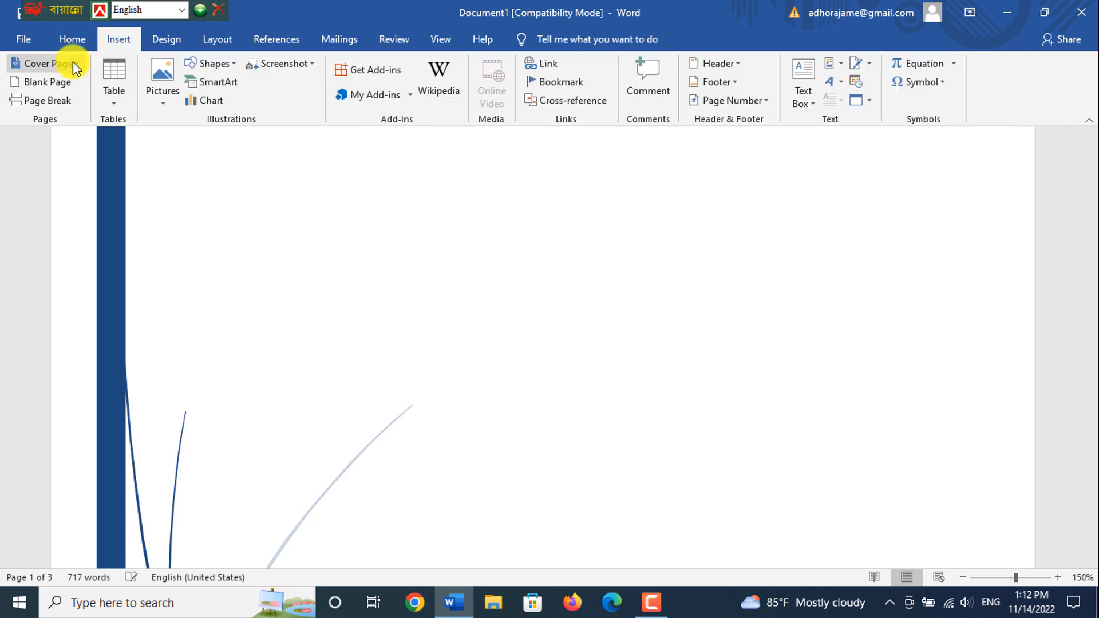
click(46, 82)
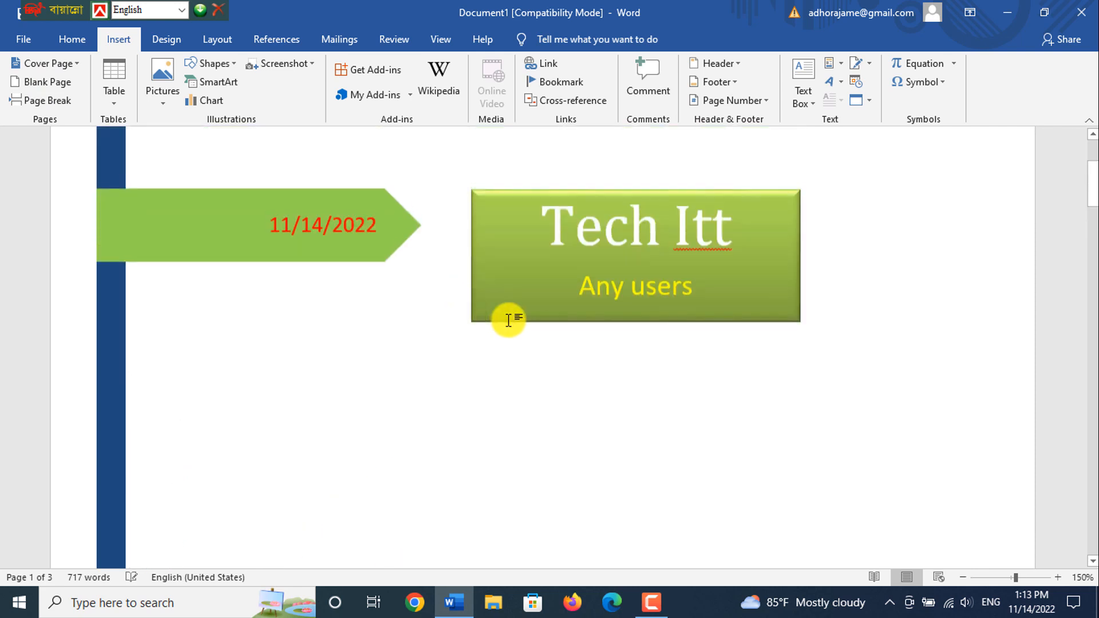
scroll(508, 319, down, 15)
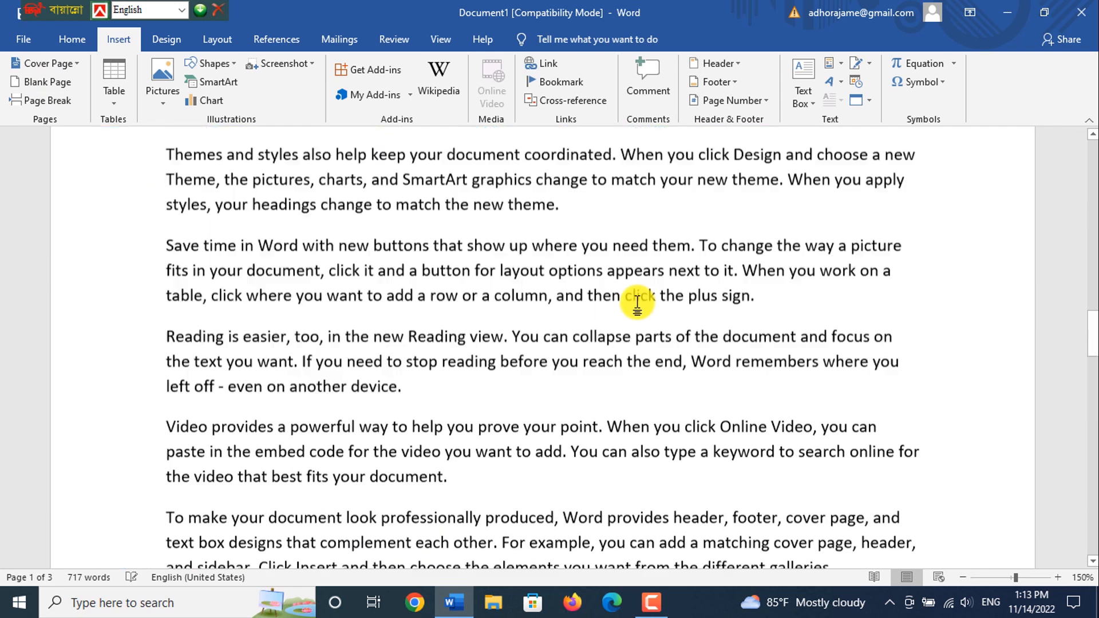
scroll(637, 303, down, 10)
scroll(561, 320, up, 3)
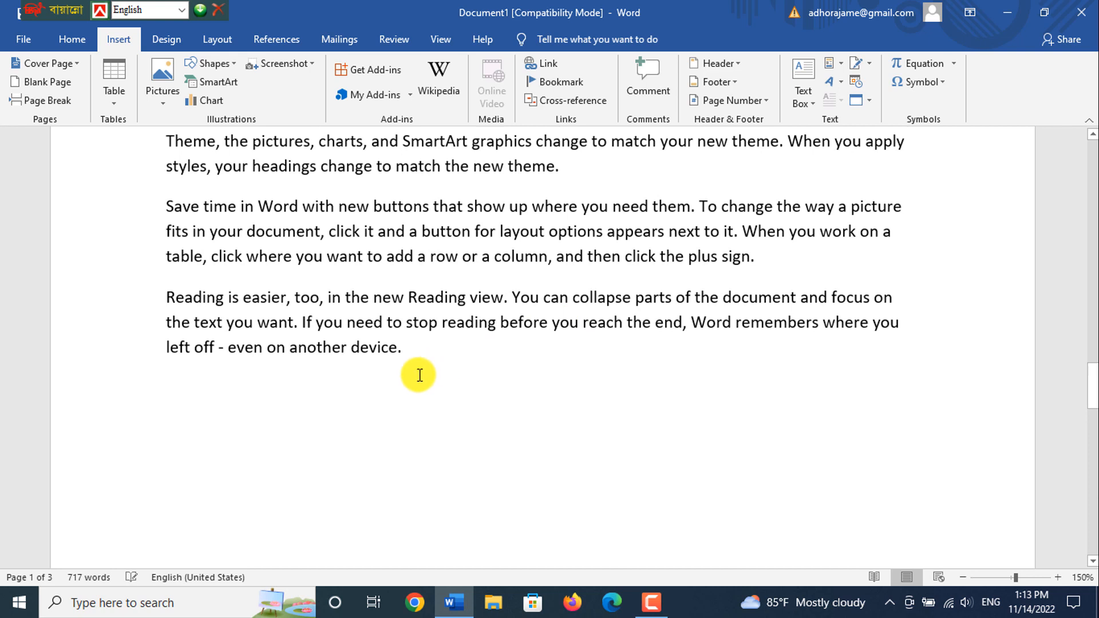
scroll(503, 345, up, 7)
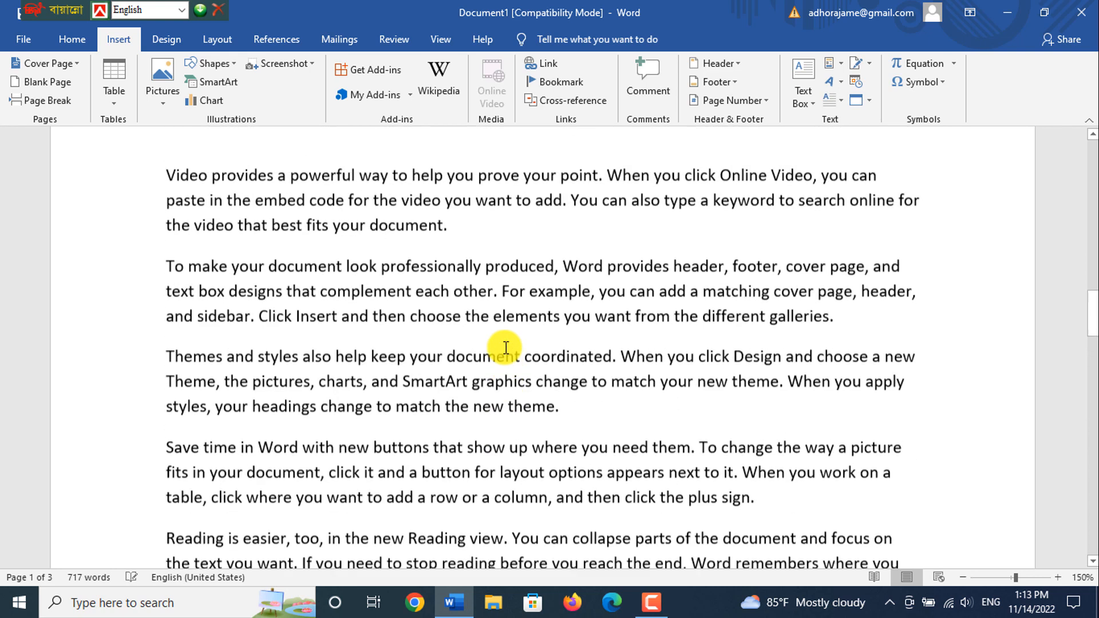
scroll(293, 336, down, 1)
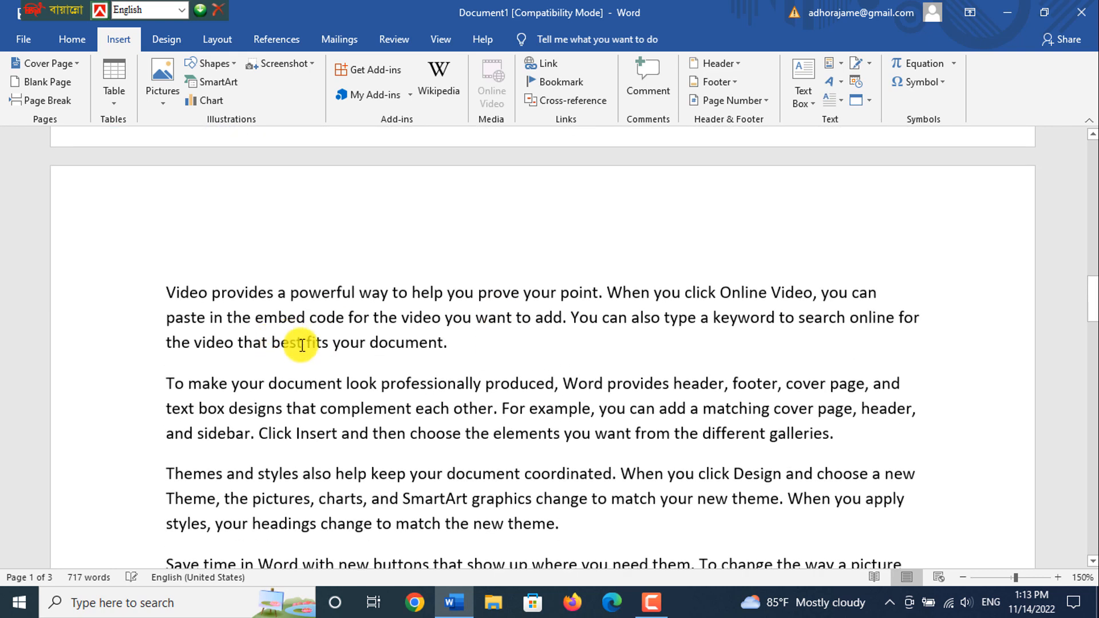
scroll(487, 344, down, 5)
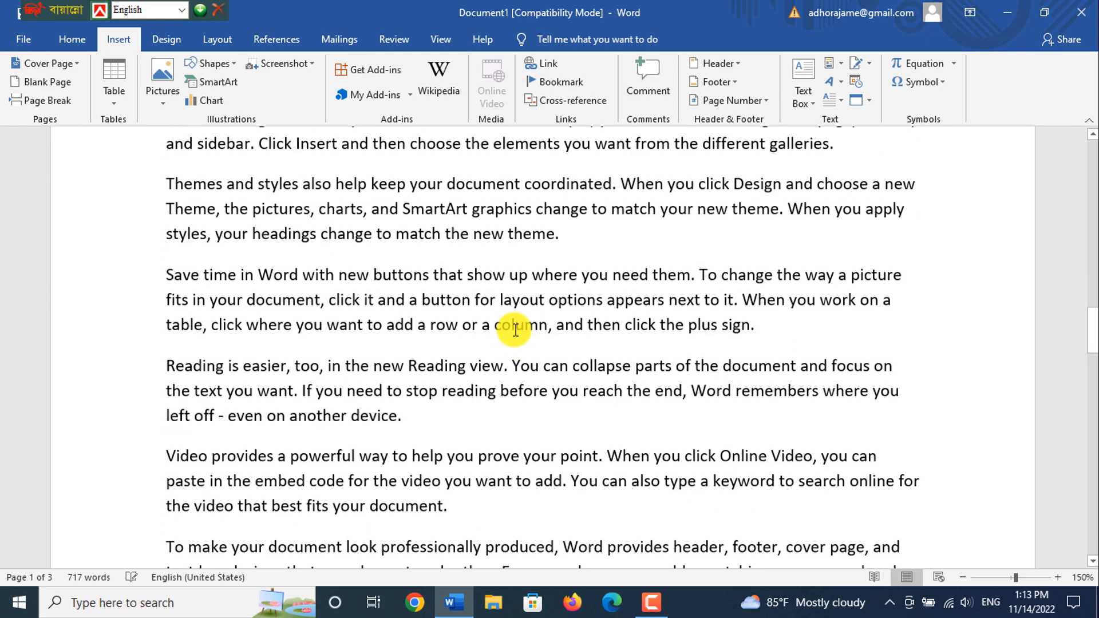
scroll(498, 277, up, 5)
scroll(402, 292, down, 4)
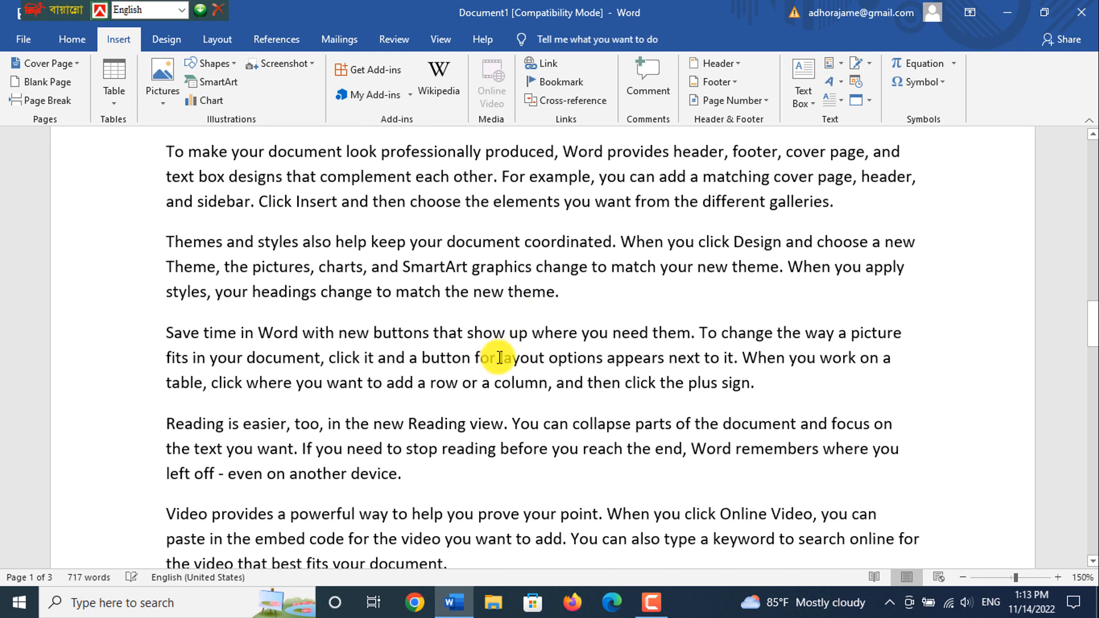
scroll(497, 363, down, 13)
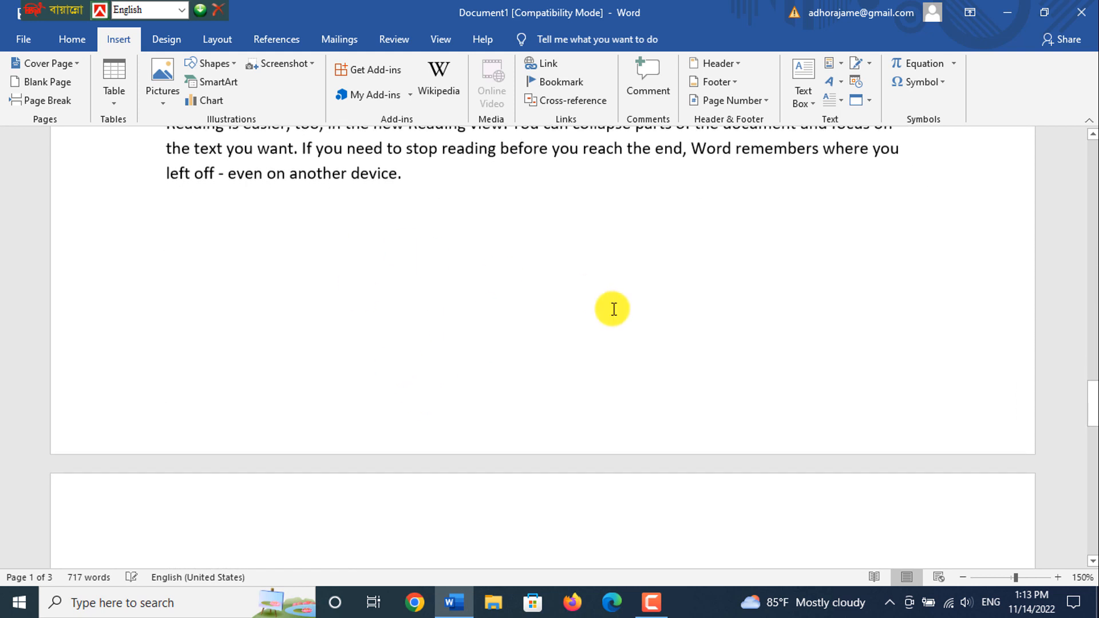
scroll(401, 349, down, 1)
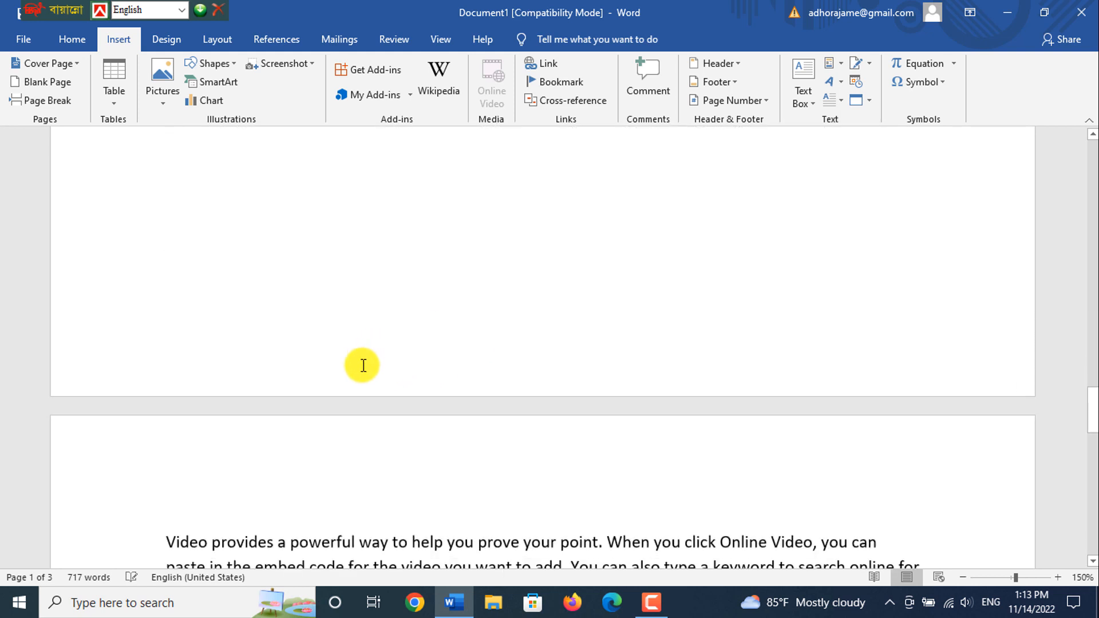
scroll(373, 444, up, 14)
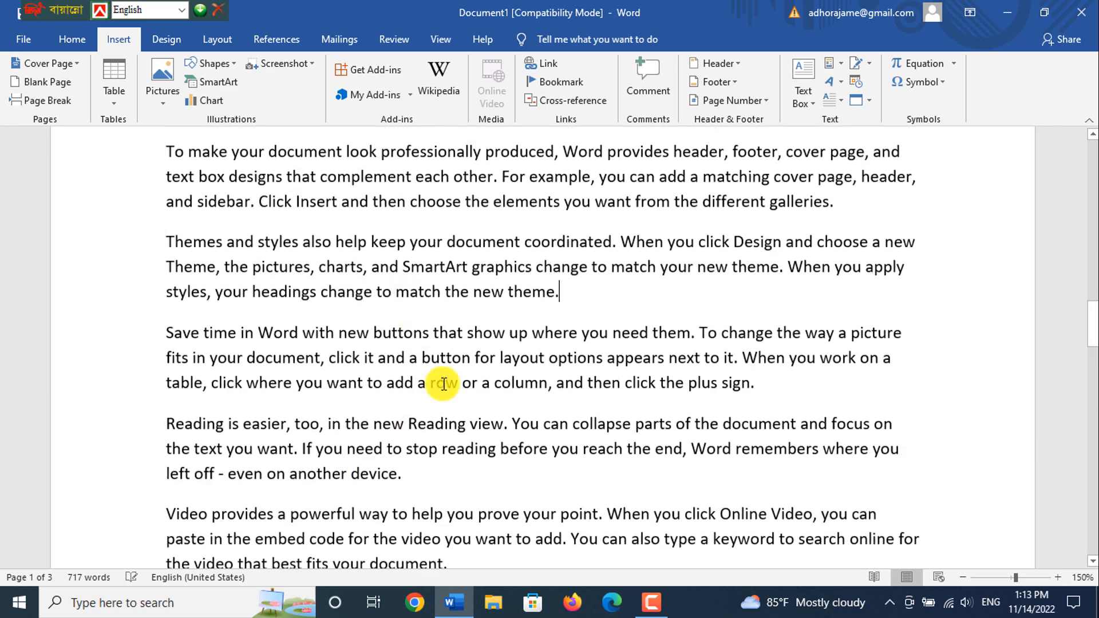
scroll(509, 375, down, 20)
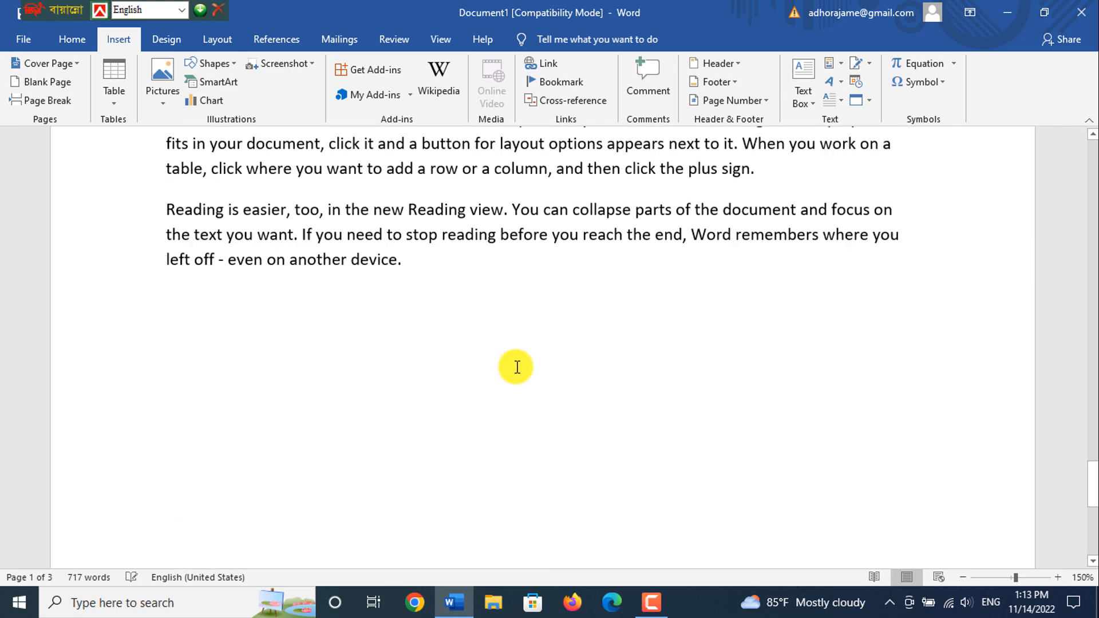
scroll(515, 401, up, 4)
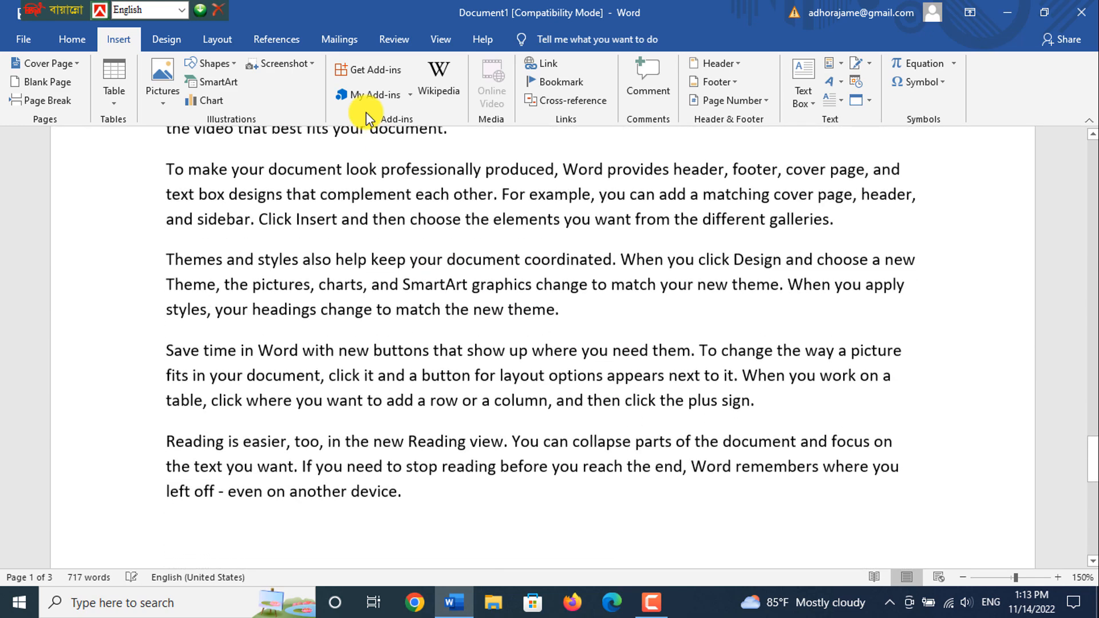
scroll(372, 221, up, 3)
scroll(380, 287, down, 6)
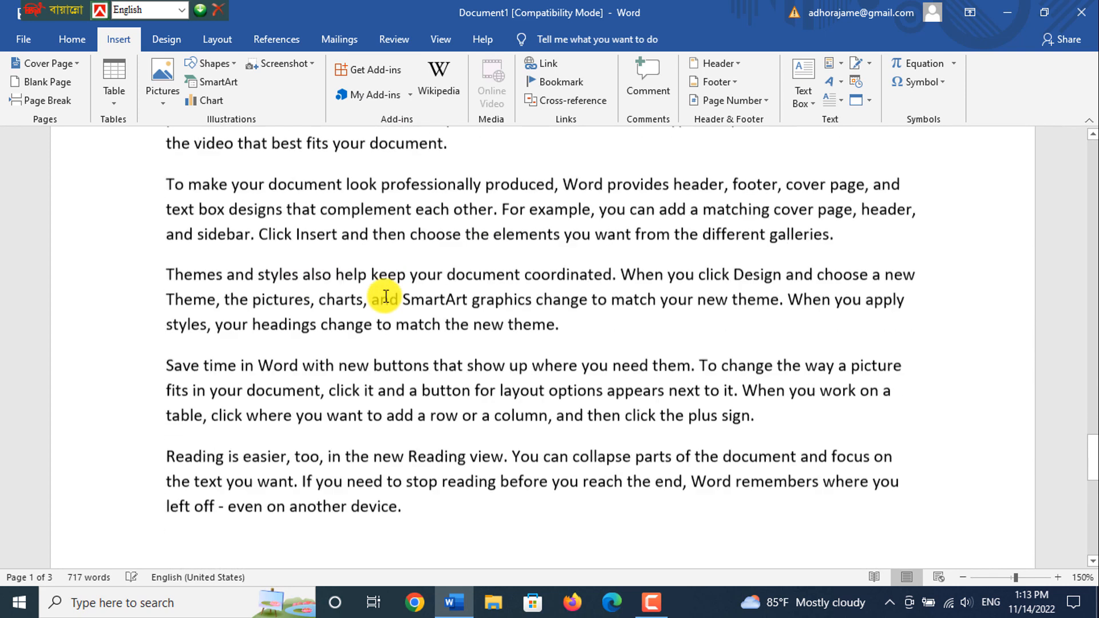
scroll(439, 356, down, 4)
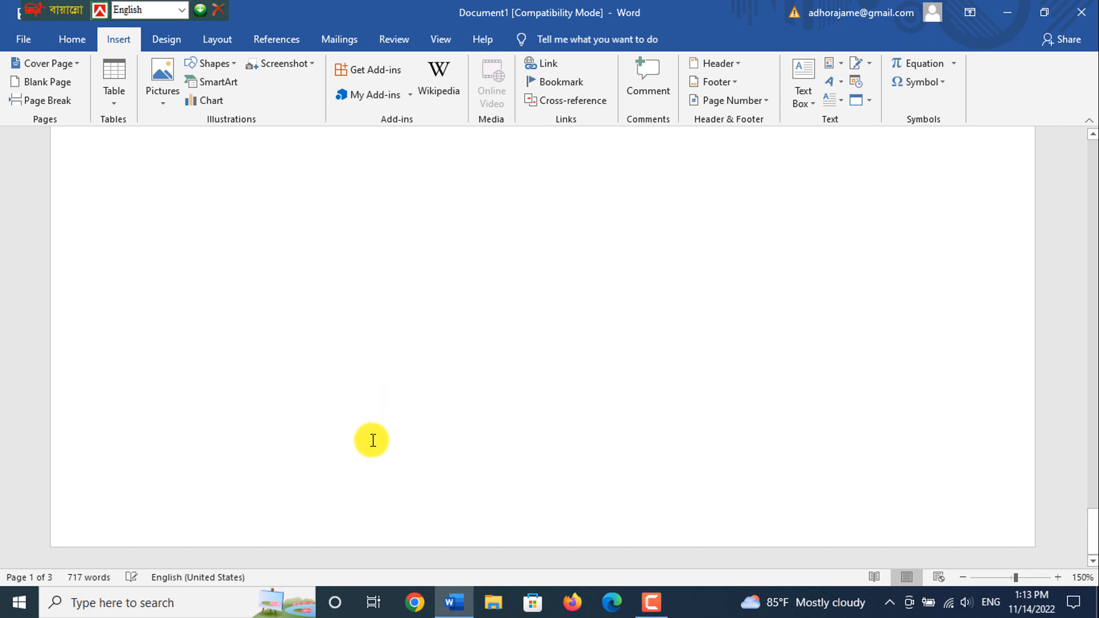
Add three empty paragraphs after the document's final paragraph, which ends with "even on another device."
scroll(392, 422, up, 5)
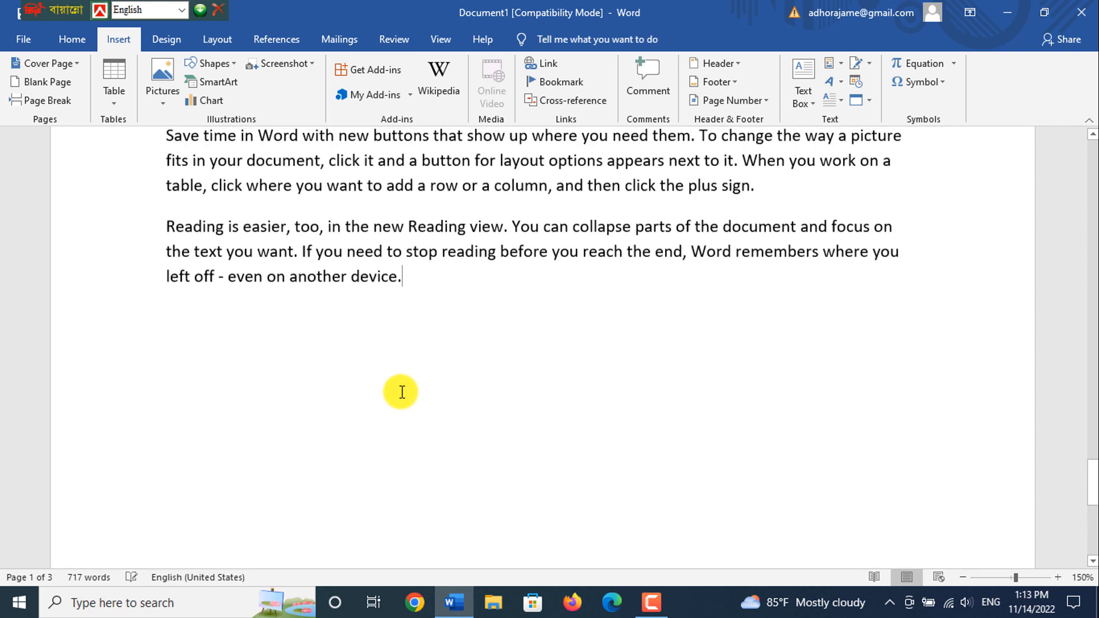
scroll(402, 392, down, 5)
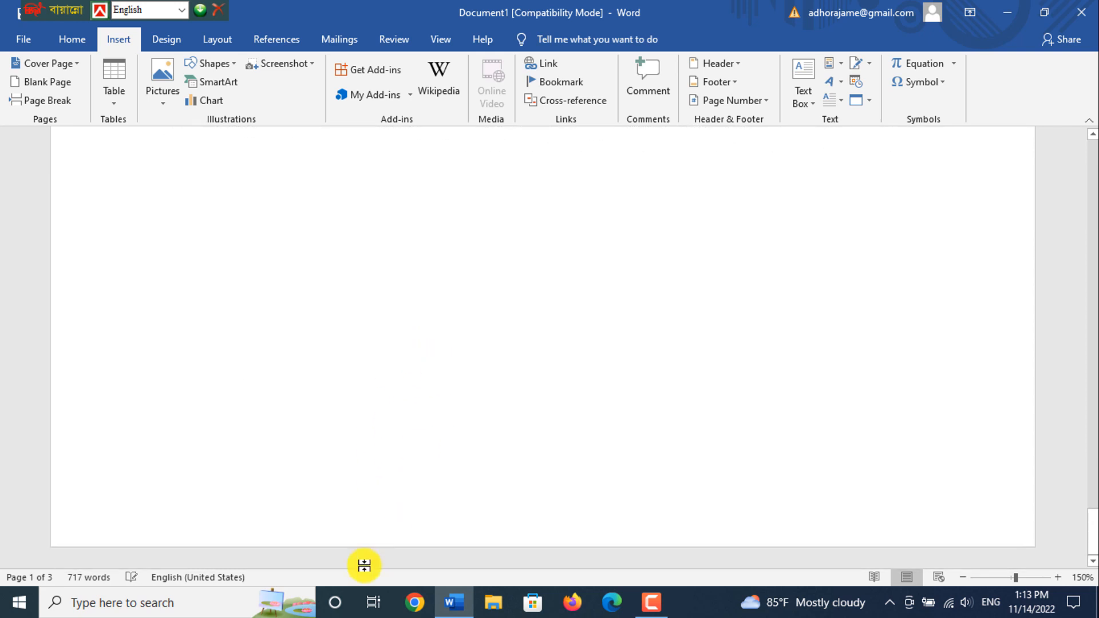
scroll(383, 515, up, 5)
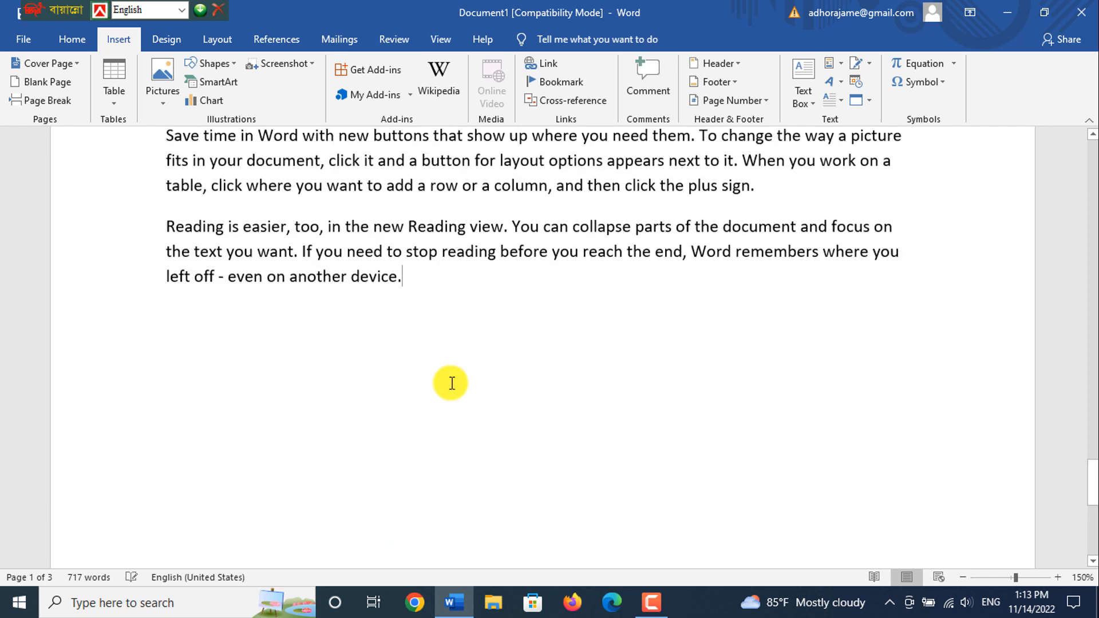
key(Return)
key(Return)
key(Return)
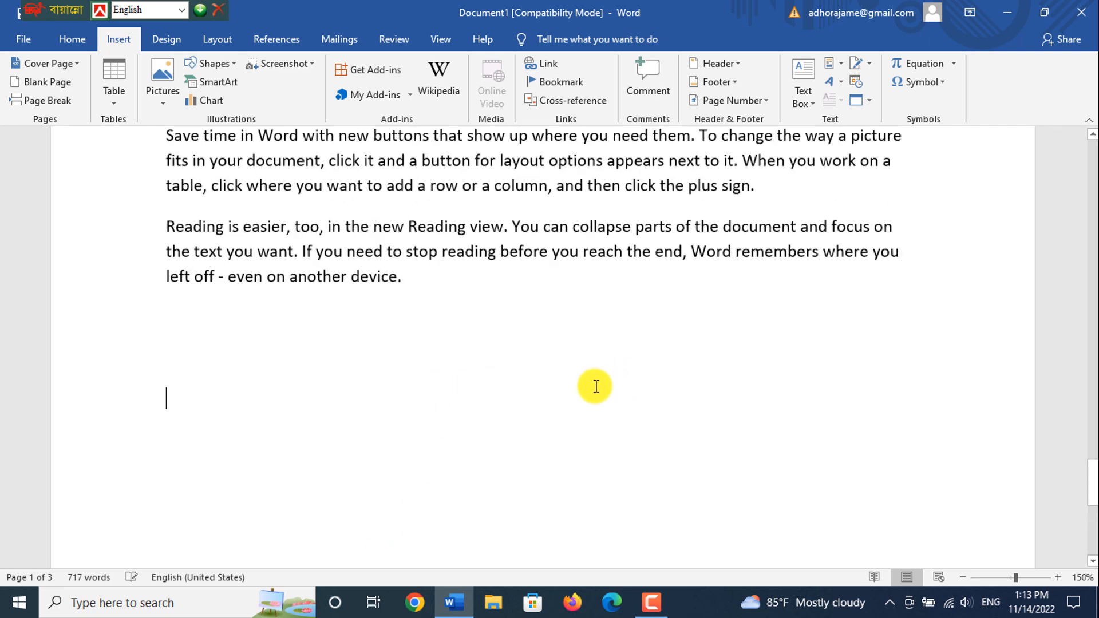
Add another empty paragraph after the document's final paragraph and check the space left down to the end of the last page
key(Return)
scroll(454, 395, down, 3)
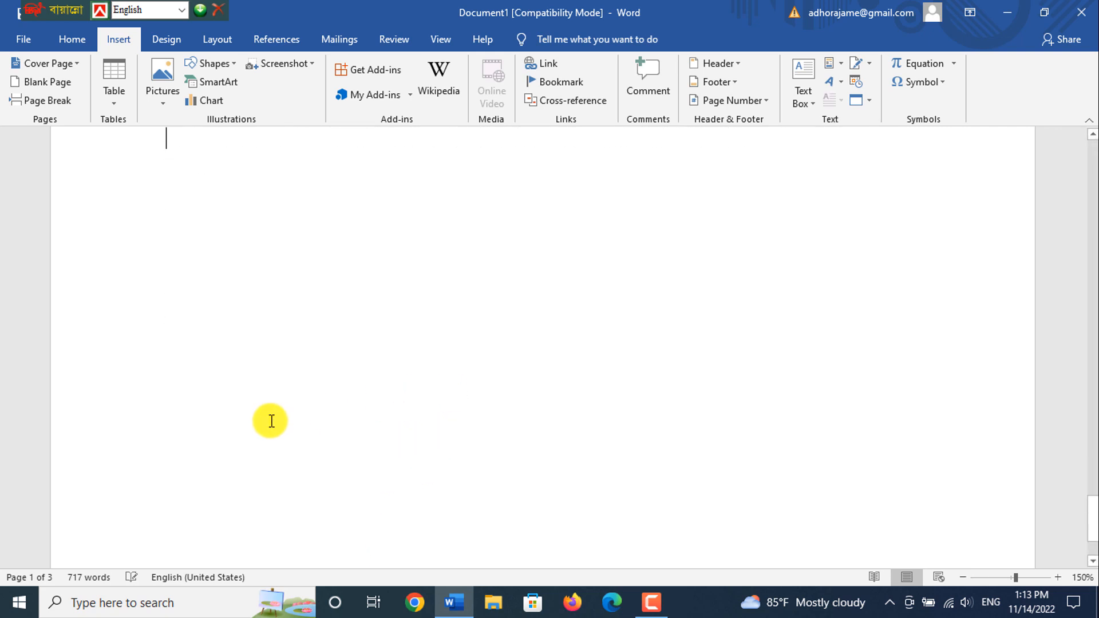
scroll(271, 421, down, 2)
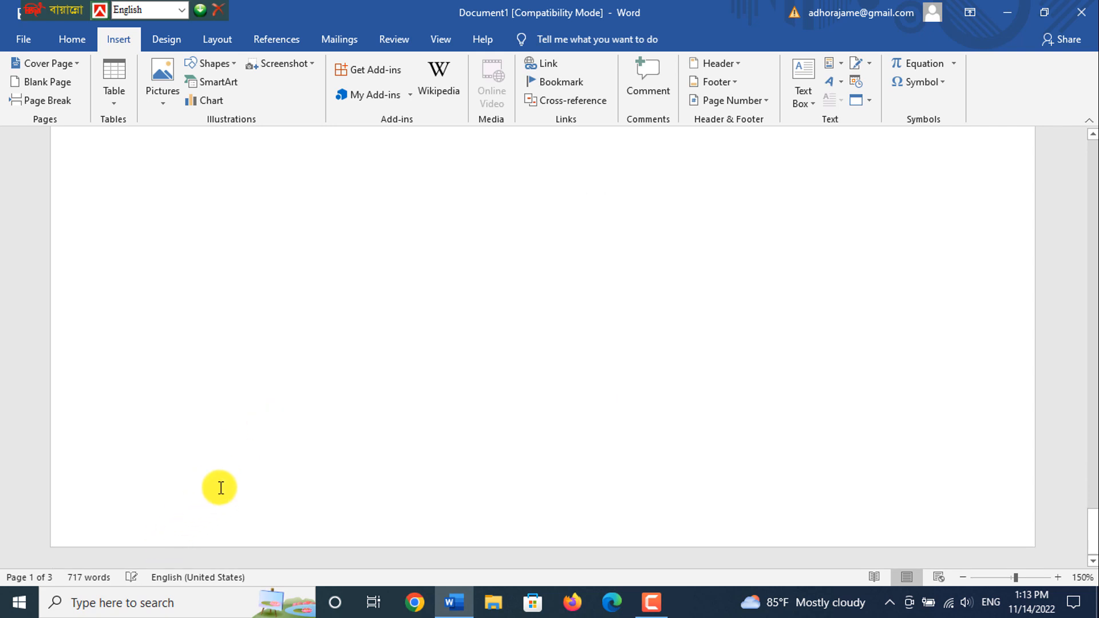
scroll(229, 475, up, 4)
scroll(297, 416, up, 6)
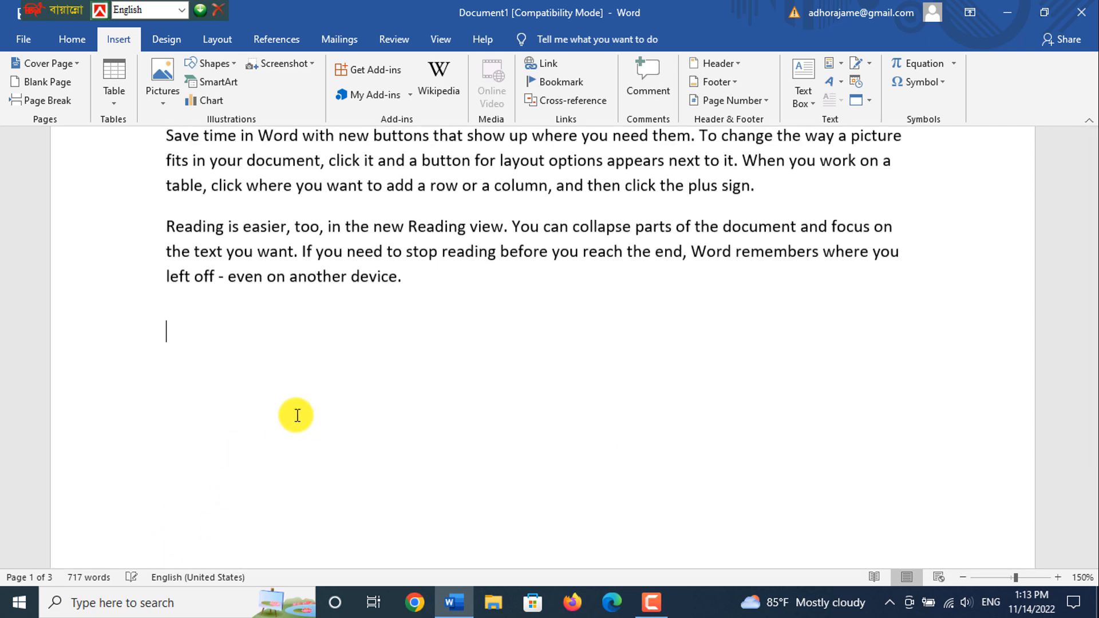
Add empty paragraphs after "even on another device." on an earlier body page until the caret reaches a new page
scroll(380, 363, down, 8)
scroll(401, 370, up, 3)
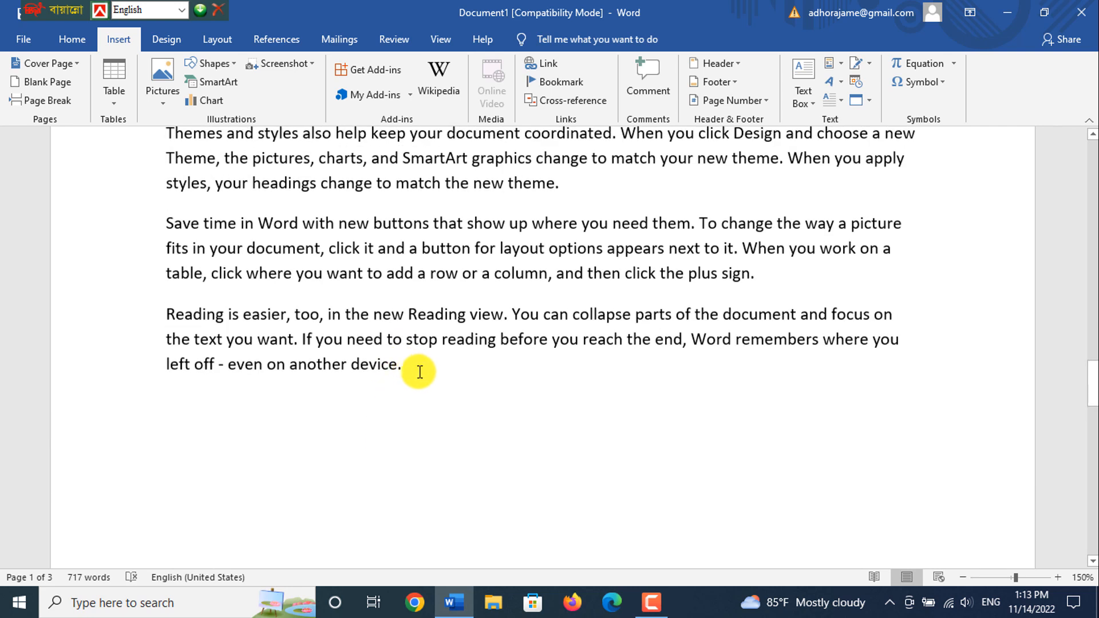
scroll(442, 373, down, 2)
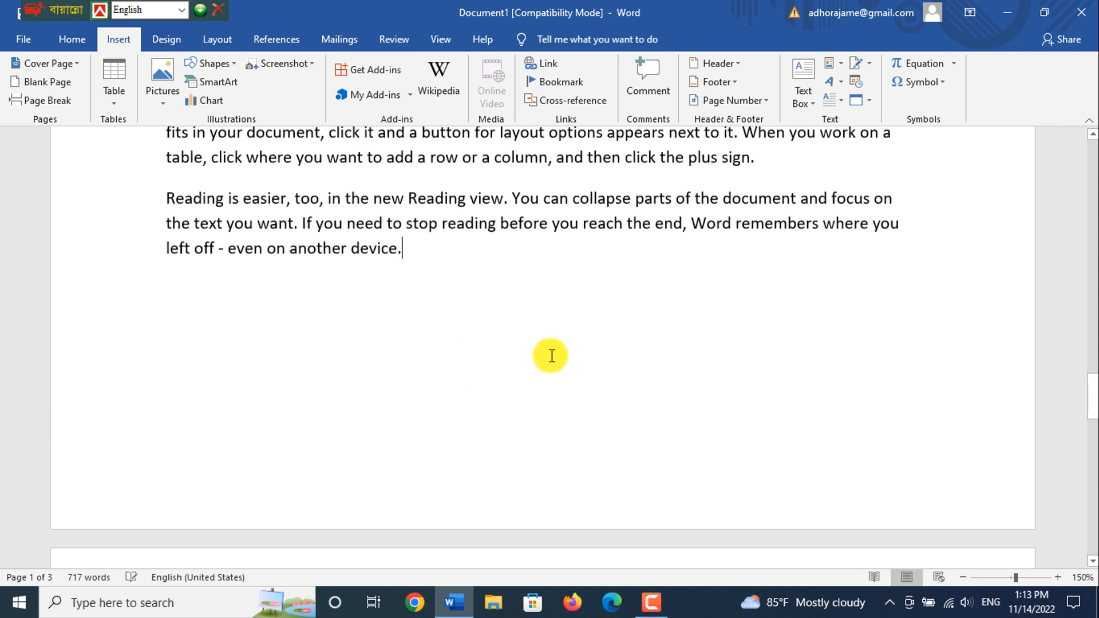
scroll(230, 531, down, 2)
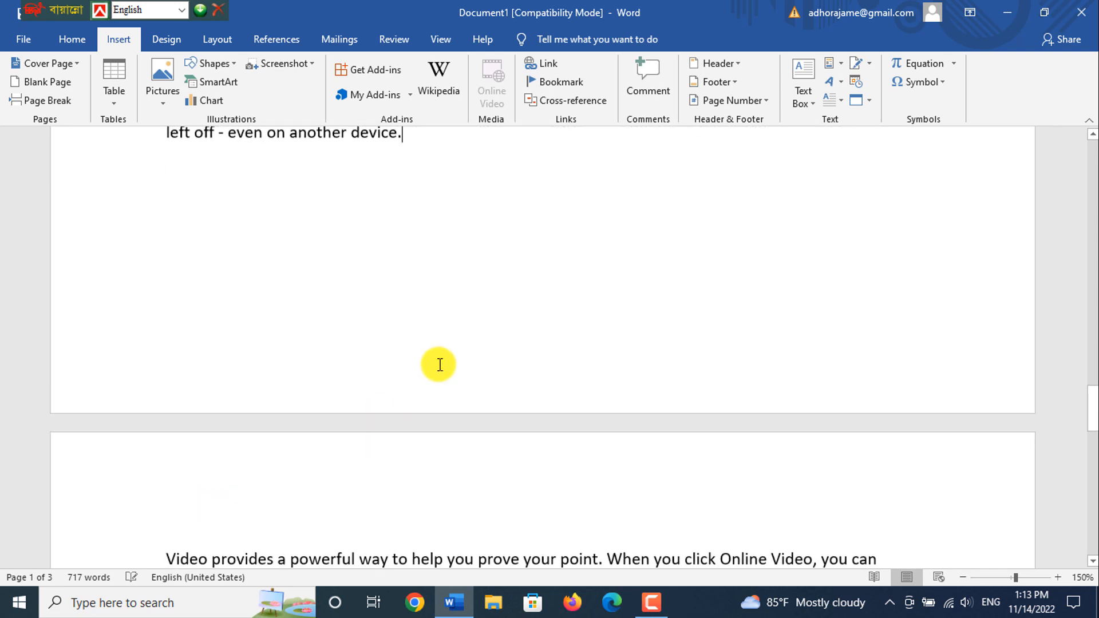
scroll(400, 366, up, 2)
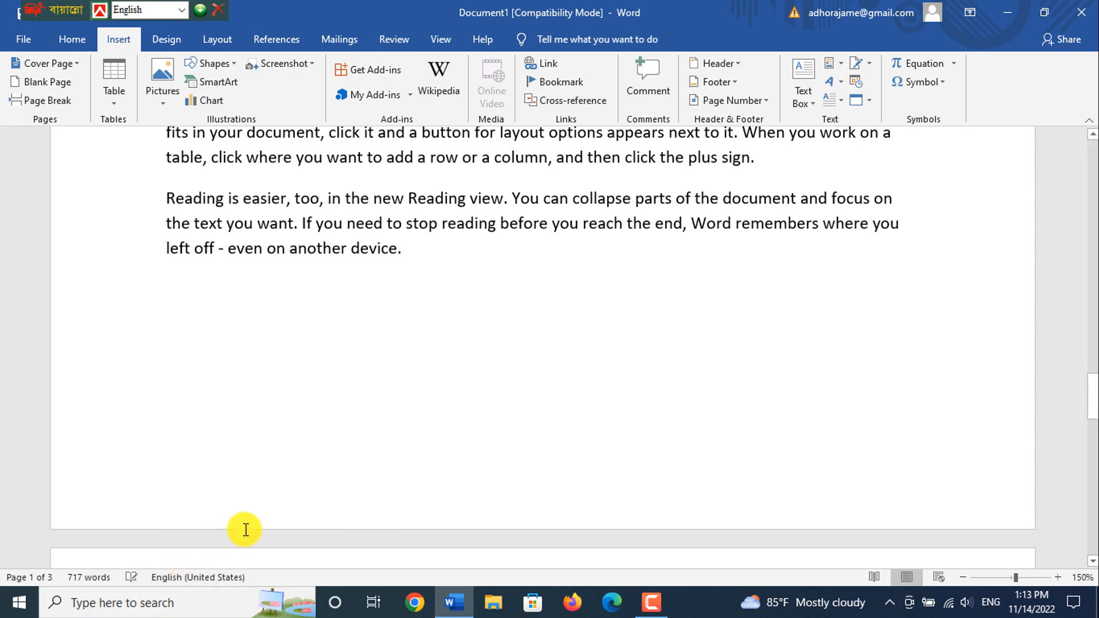
key(Return)
key(Return)
key(Return)
key(Return)
key(Return)
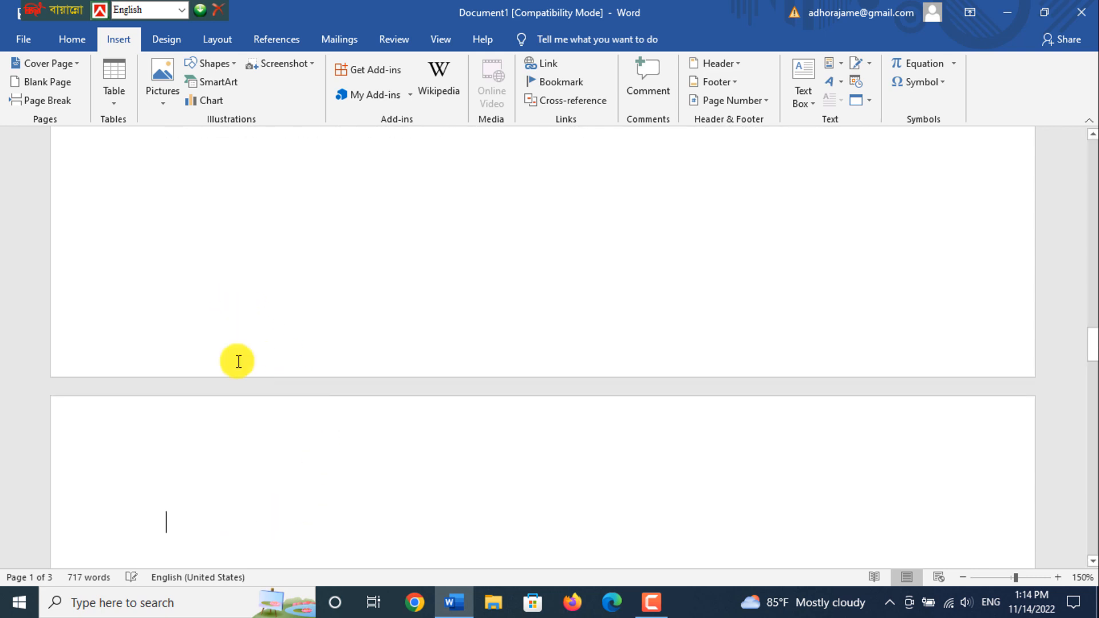
Delete the empty paragraphs and page break on the blank page that follows the body text
scroll(255, 398, down, 5)
scroll(273, 365, down, 6)
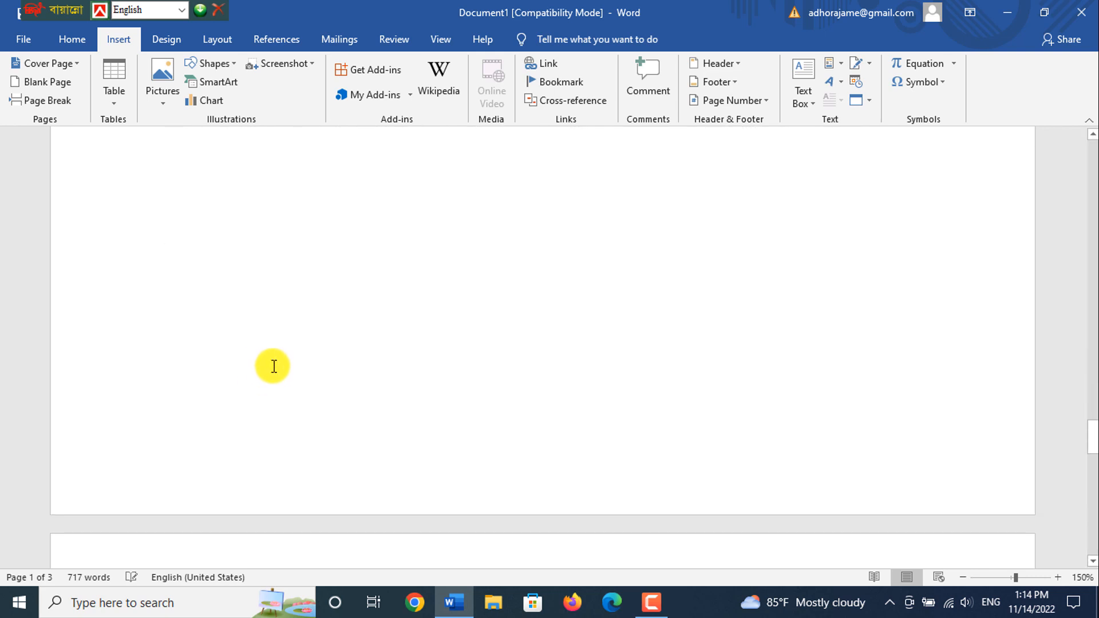
scroll(275, 367, up, 5)
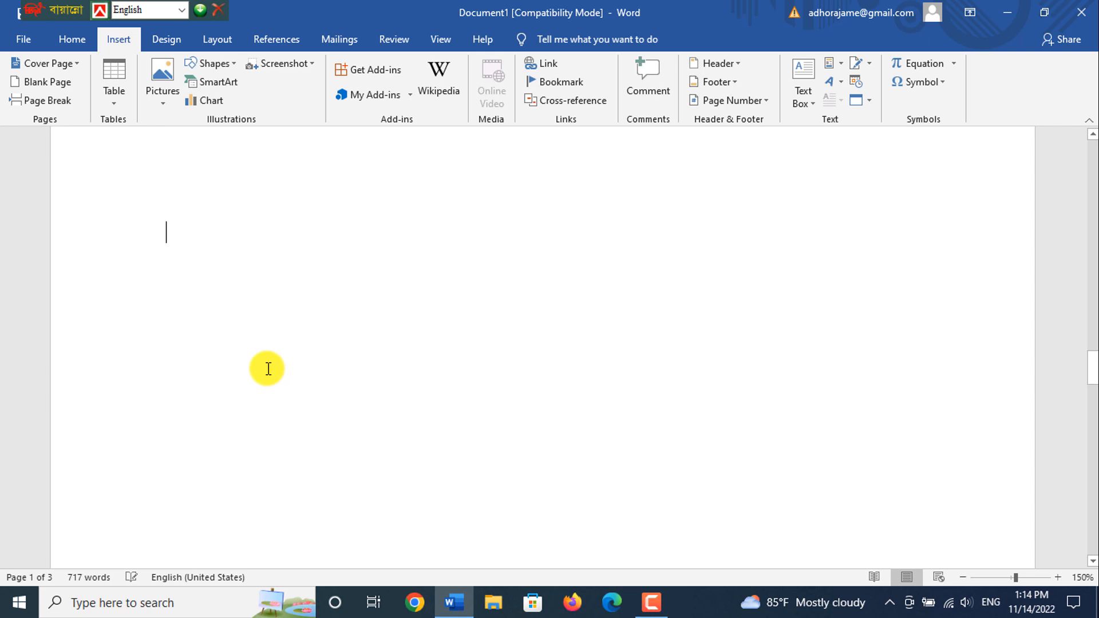
scroll(309, 367, down, 2)
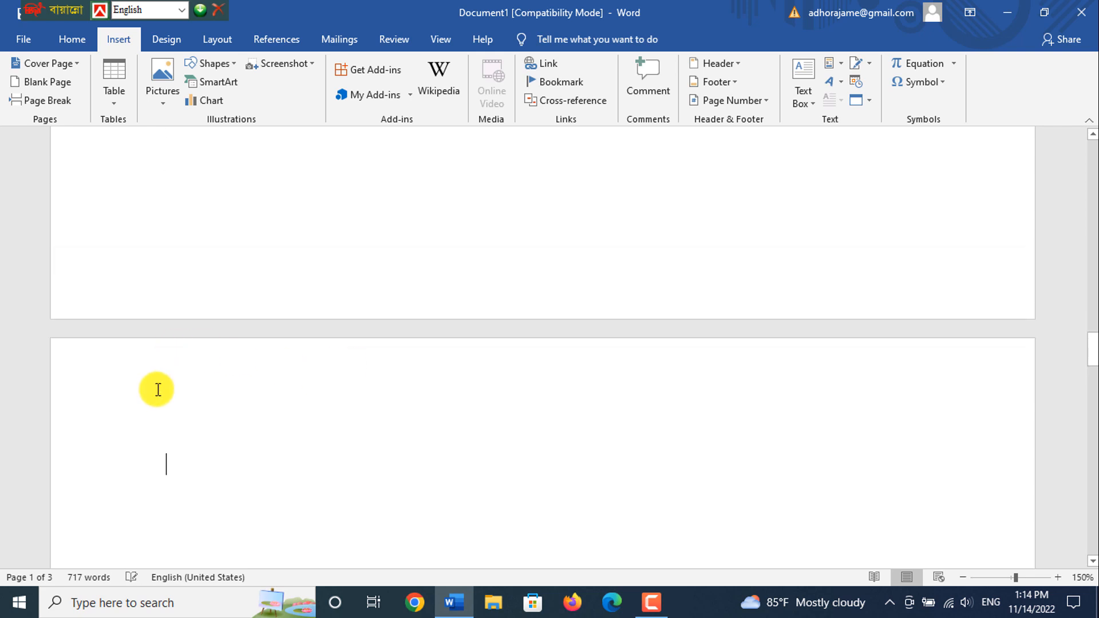
scroll(182, 334, down, 5)
drag(179, 275, 522, 385)
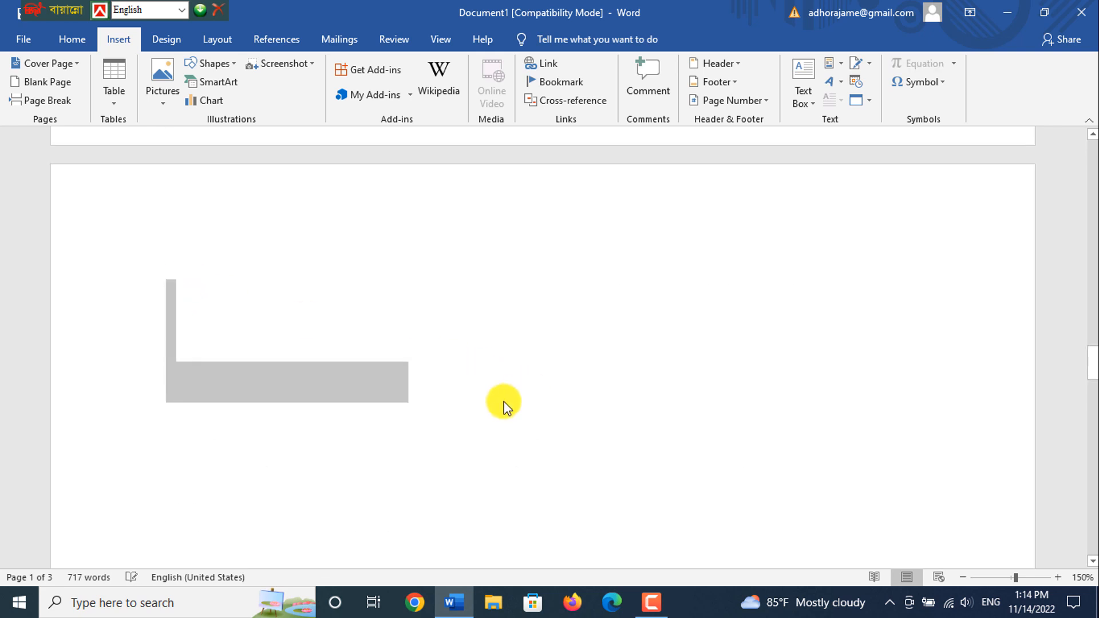
key(Delete)
Insert two blank pages after the document's final paragraph, which ends with "even on another device."
scroll(456, 395, down, 9)
scroll(456, 395, up, 2)
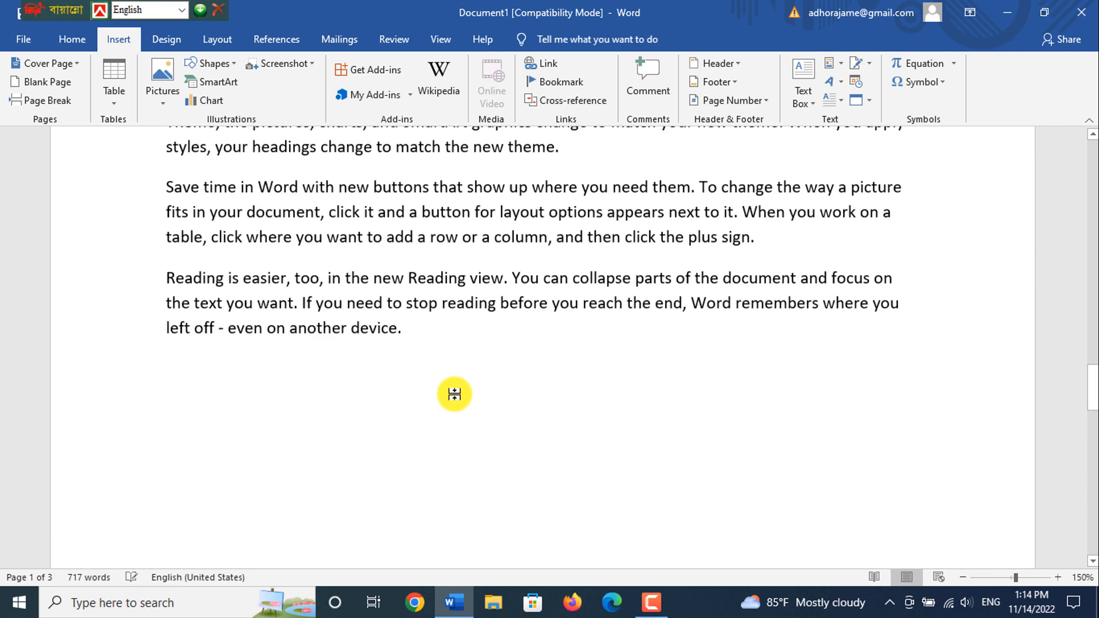
scroll(454, 394, up, 5)
scroll(454, 394, down, 10)
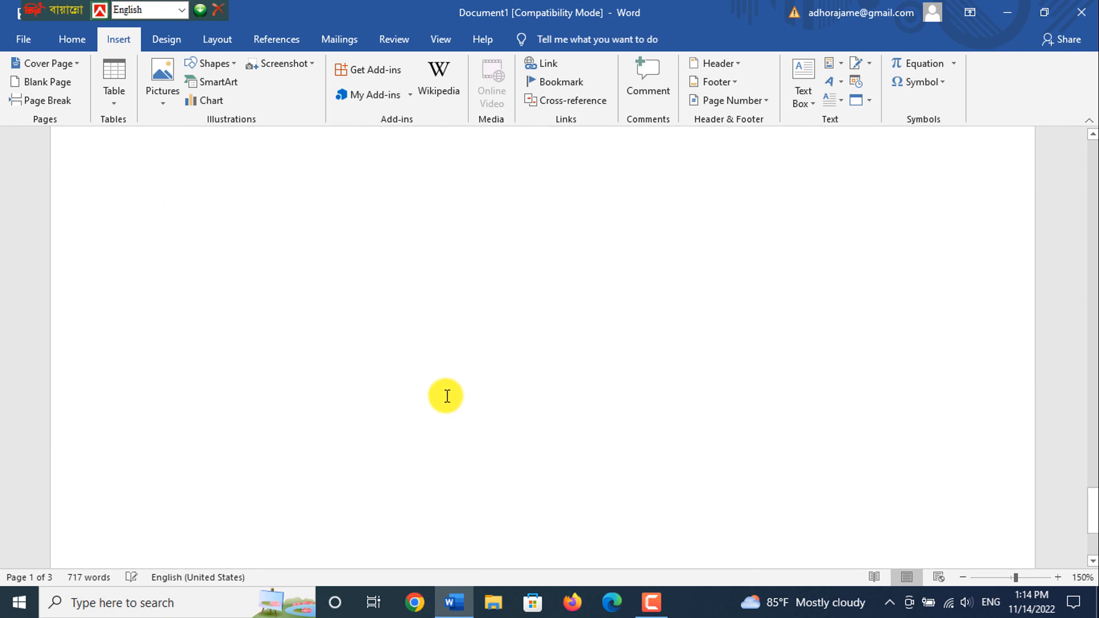
scroll(447, 396, up, 5)
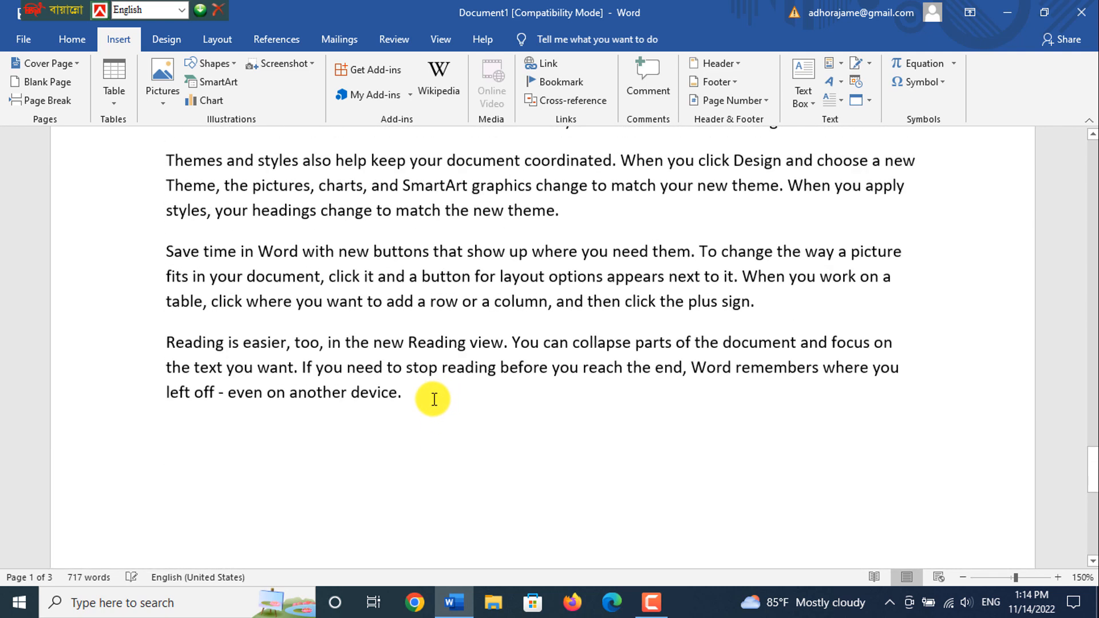
scroll(423, 403, down, 6)
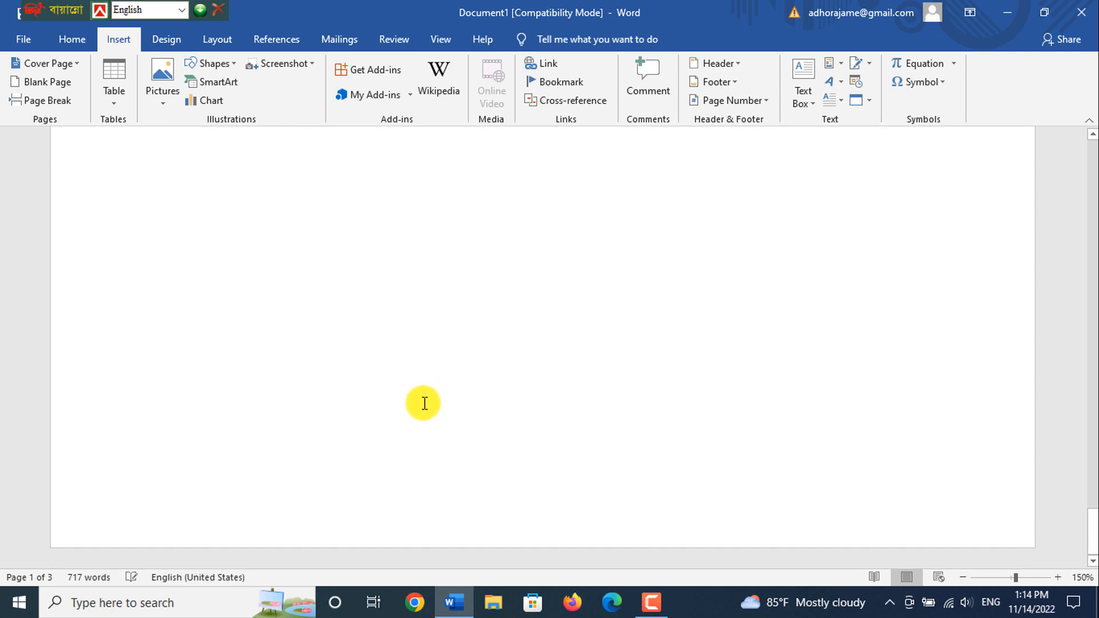
scroll(358, 468, up, 4)
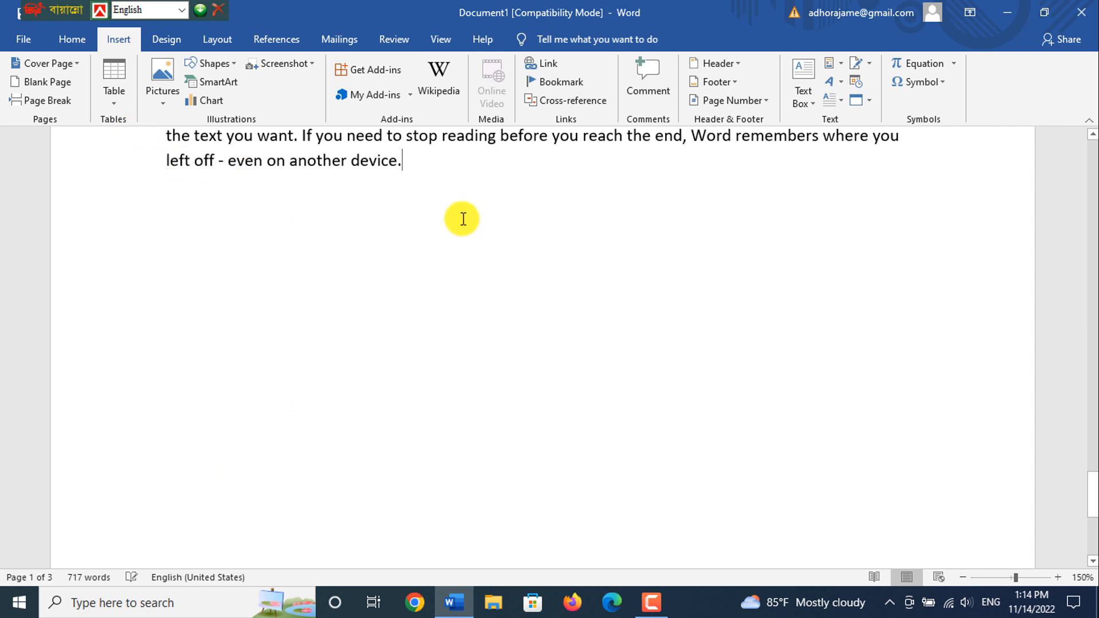
click(59, 81)
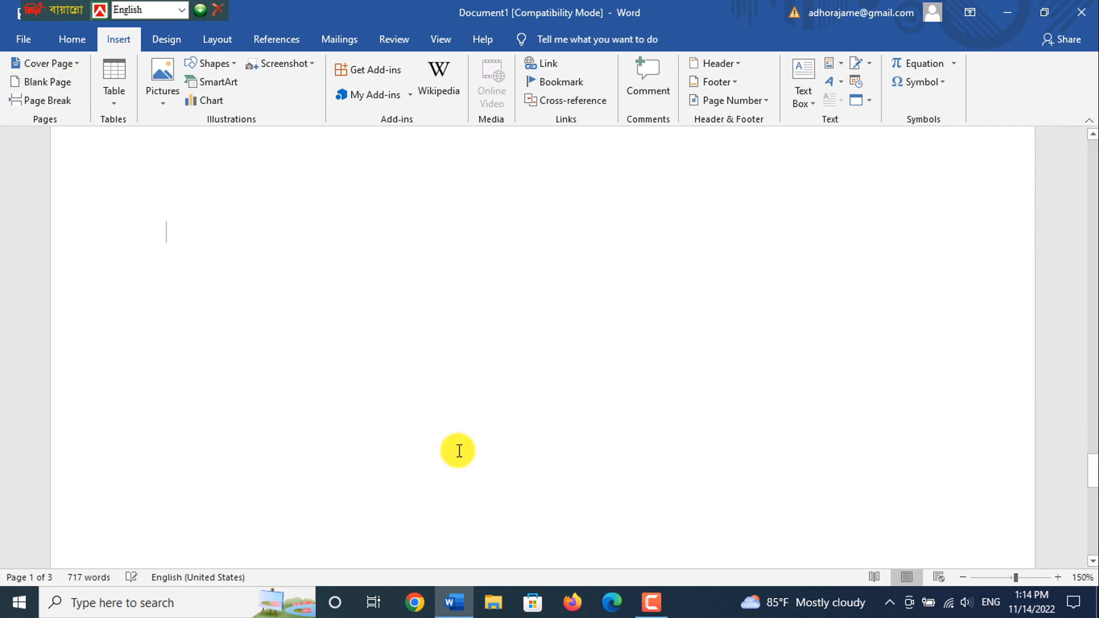
click(66, 81)
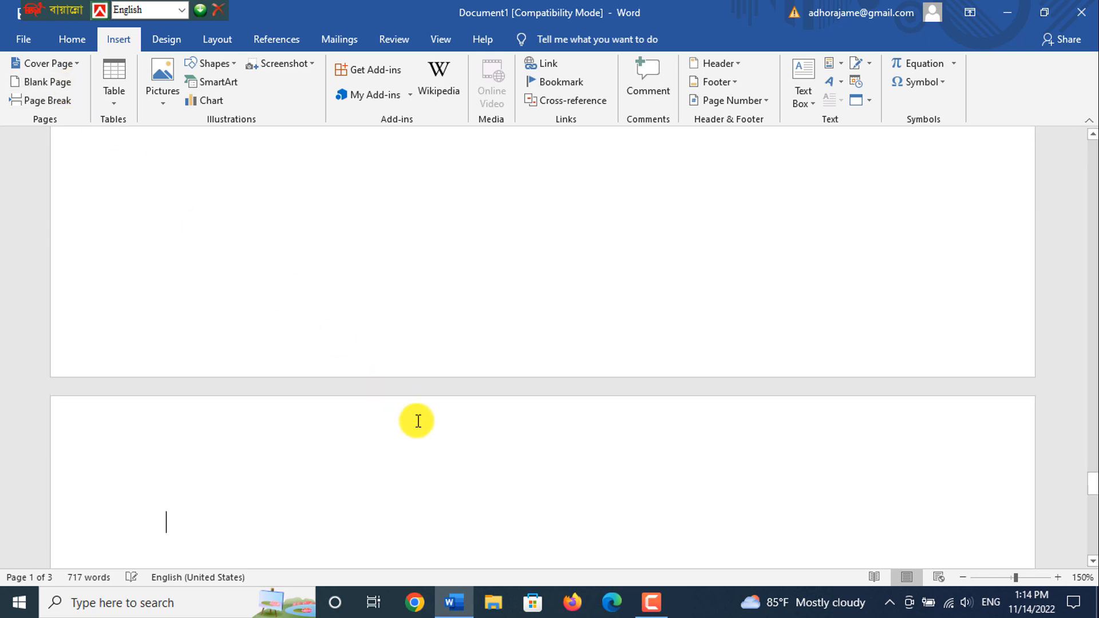
Look back through the blank pages and body text to where one body page ends and the next "Video provides" page begins
scroll(417, 423, down, 2)
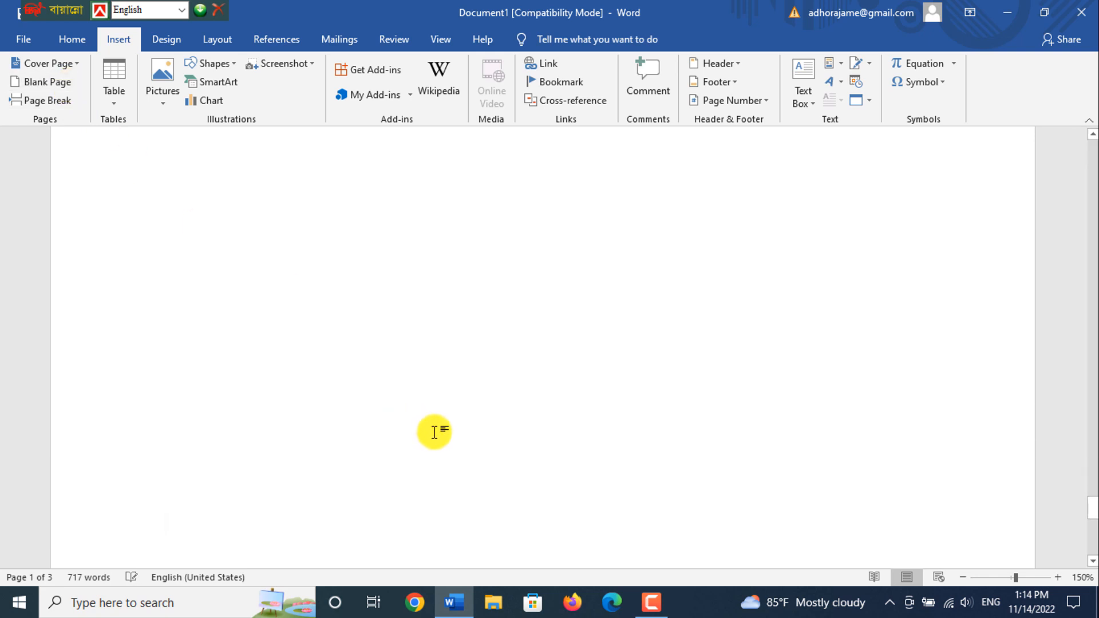
scroll(417, 429, up, 5)
scroll(413, 435, up, 4)
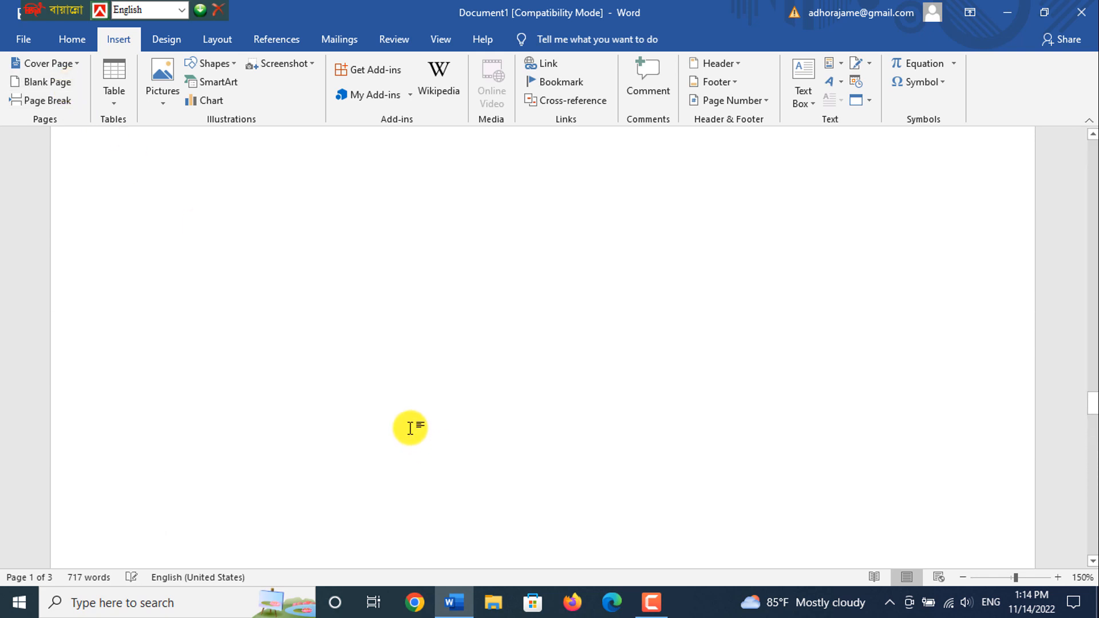
scroll(402, 412, up, 8)
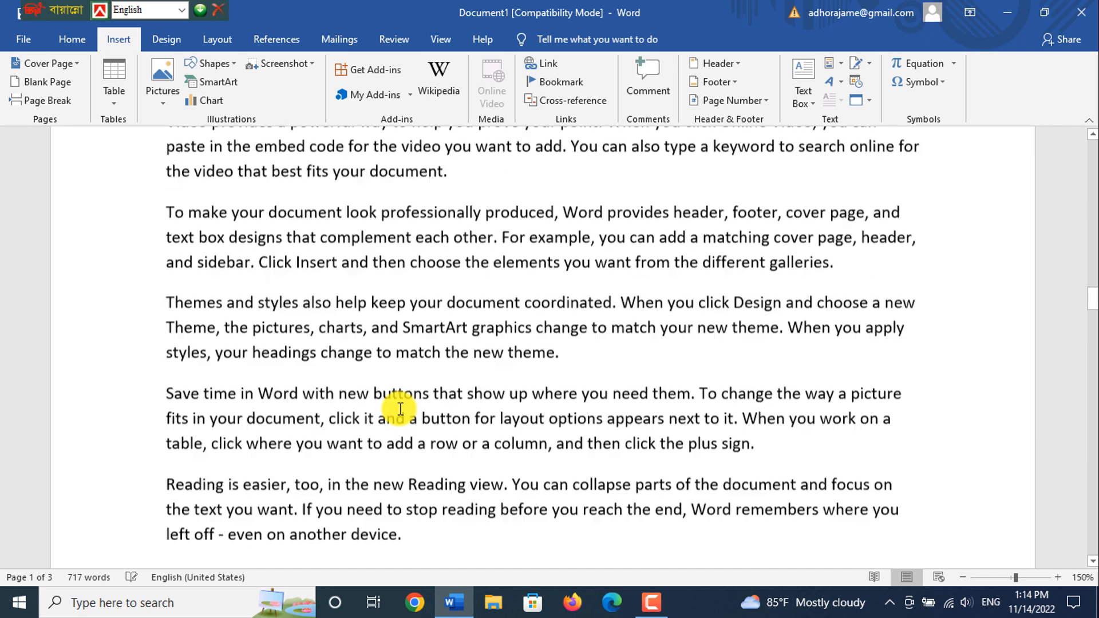
scroll(401, 418, up, 5)
scroll(392, 428, up, 11)
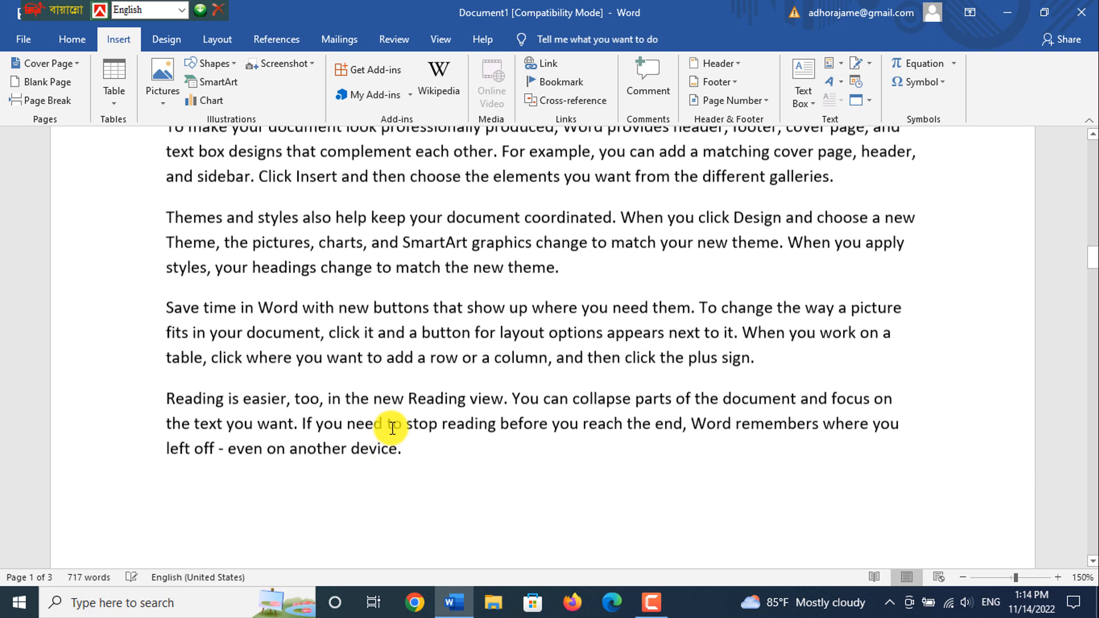
scroll(390, 429, down, 12)
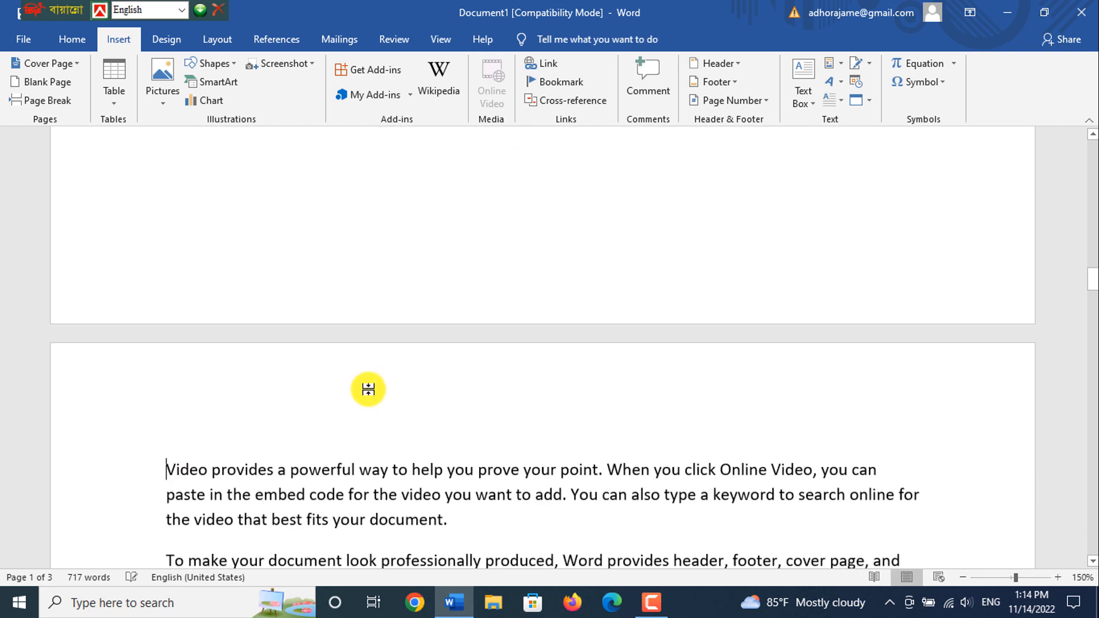
scroll(369, 385, up, 5)
scroll(380, 401, down, 5)
scroll(297, 440, down, 2)
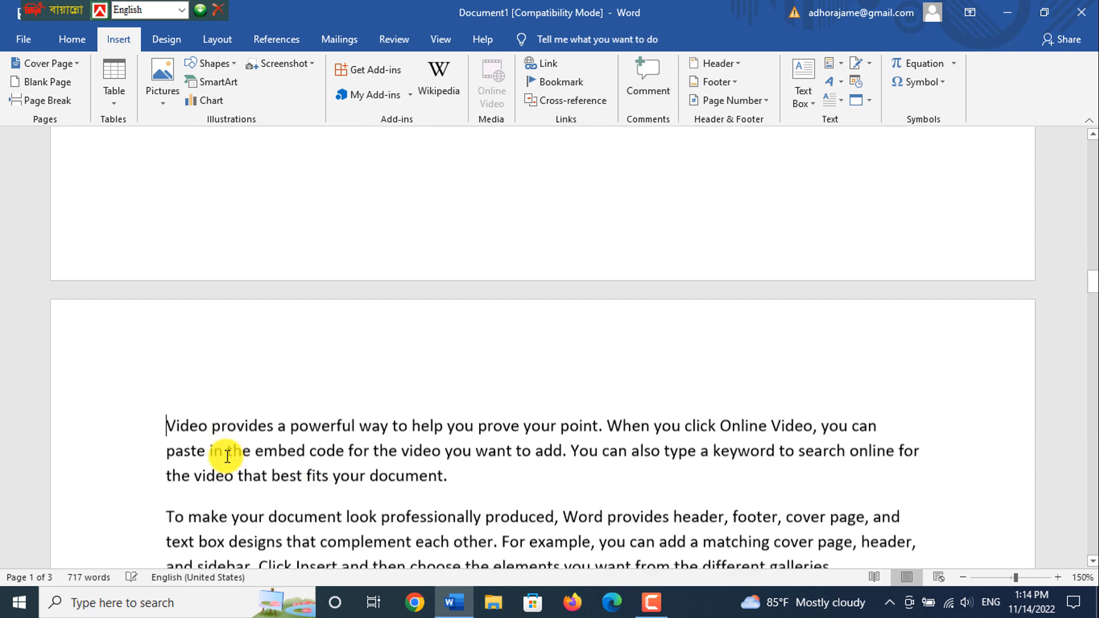
scroll(255, 307, up, 1)
scroll(343, 366, down, 3)
scroll(425, 360, down, 8)
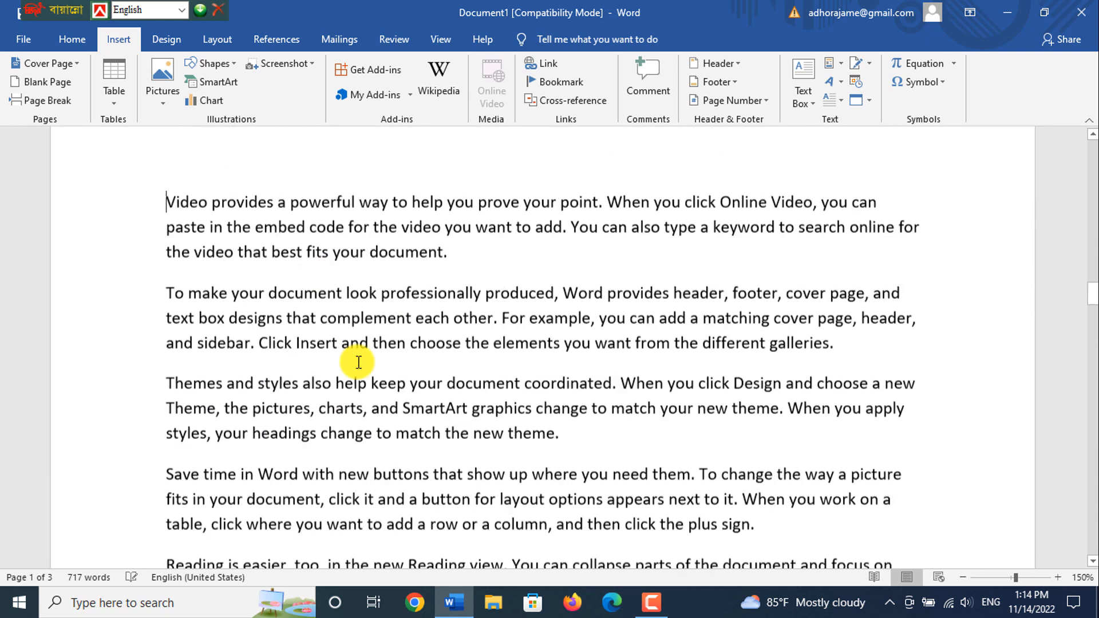
scroll(417, 341, up, 1)
scroll(437, 179, down, 1)
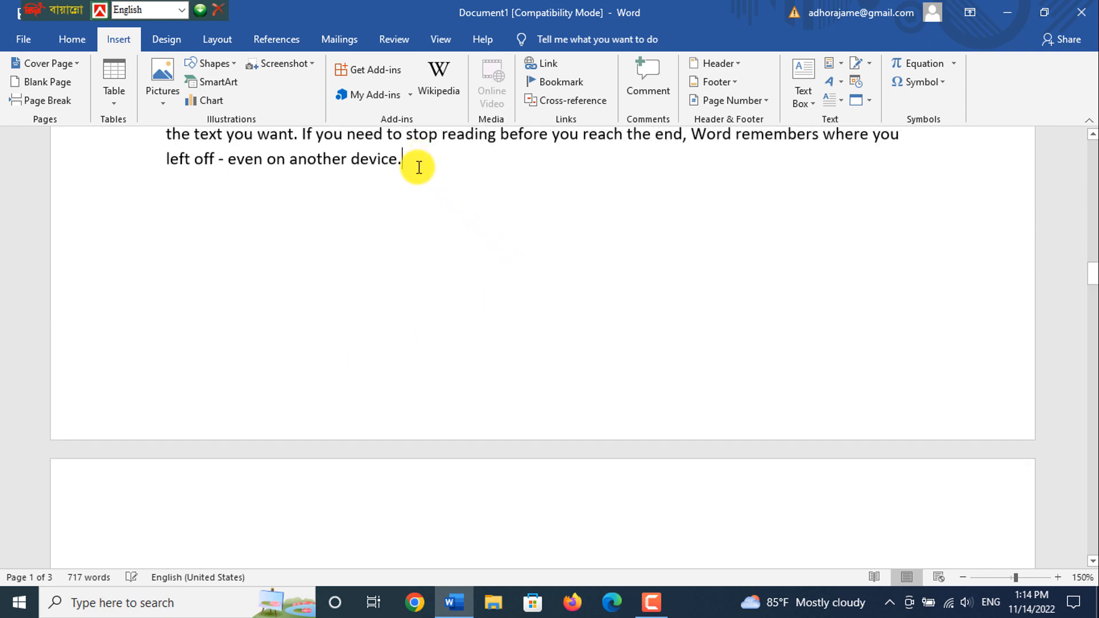
Insert a blank page before the paragraph starting "Video provides a powerful way", between the two adjoining body pages
click(402, 173)
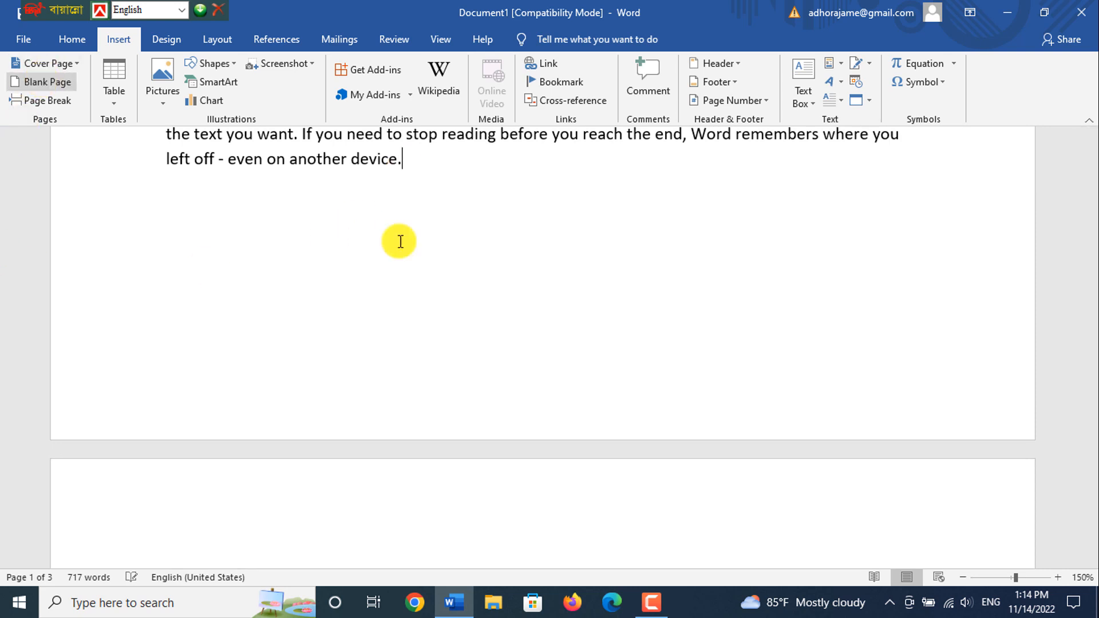
scroll(422, 466, down, 3)
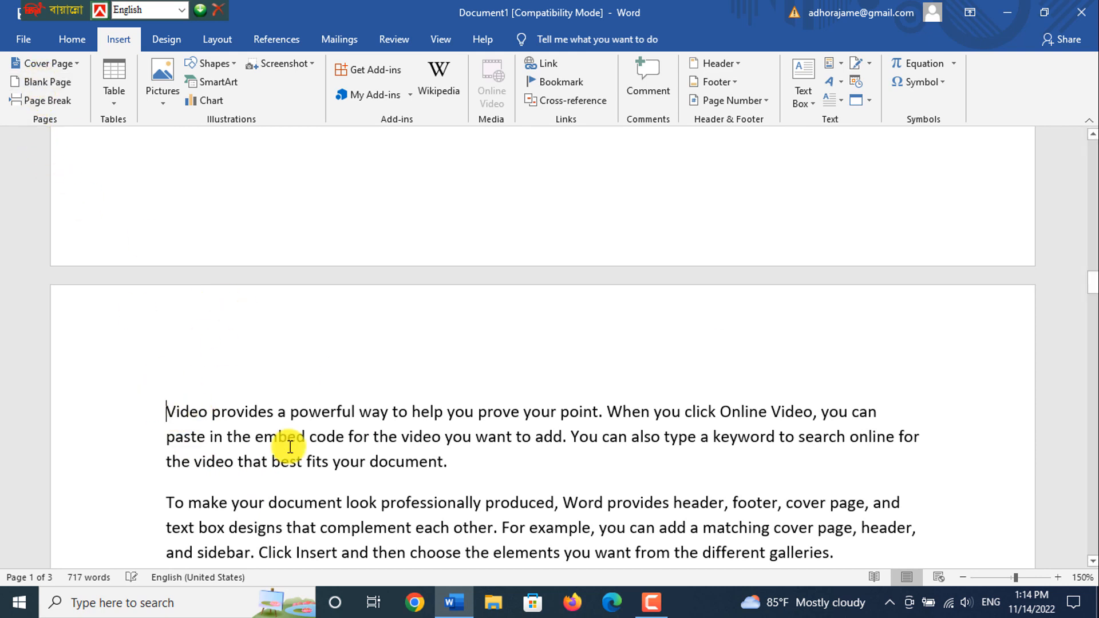
scroll(290, 447, up, 1)
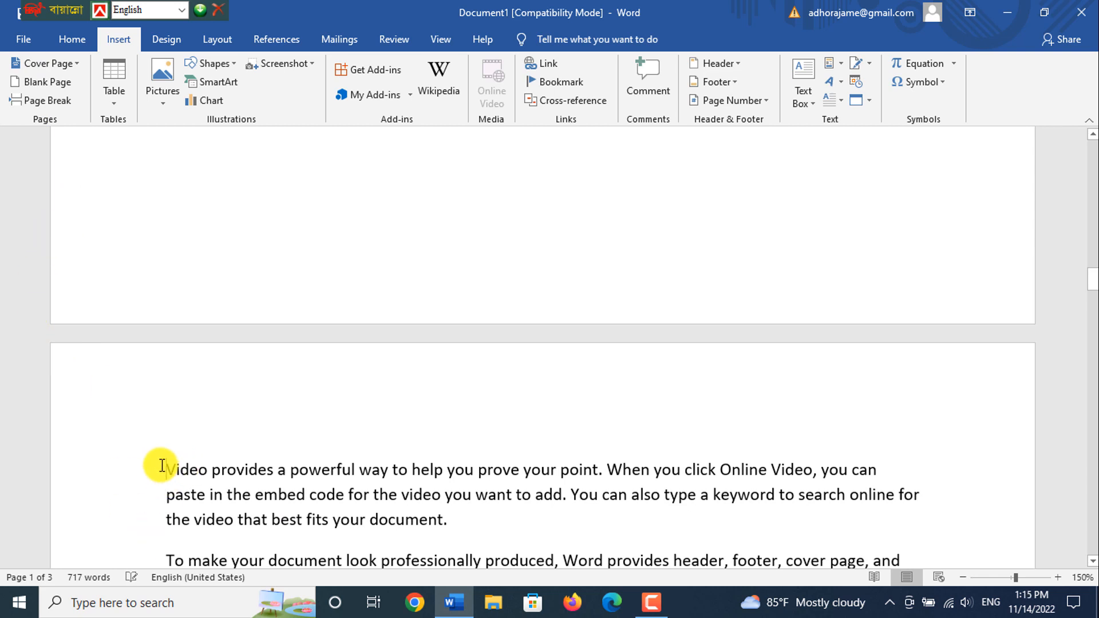
click(57, 77)
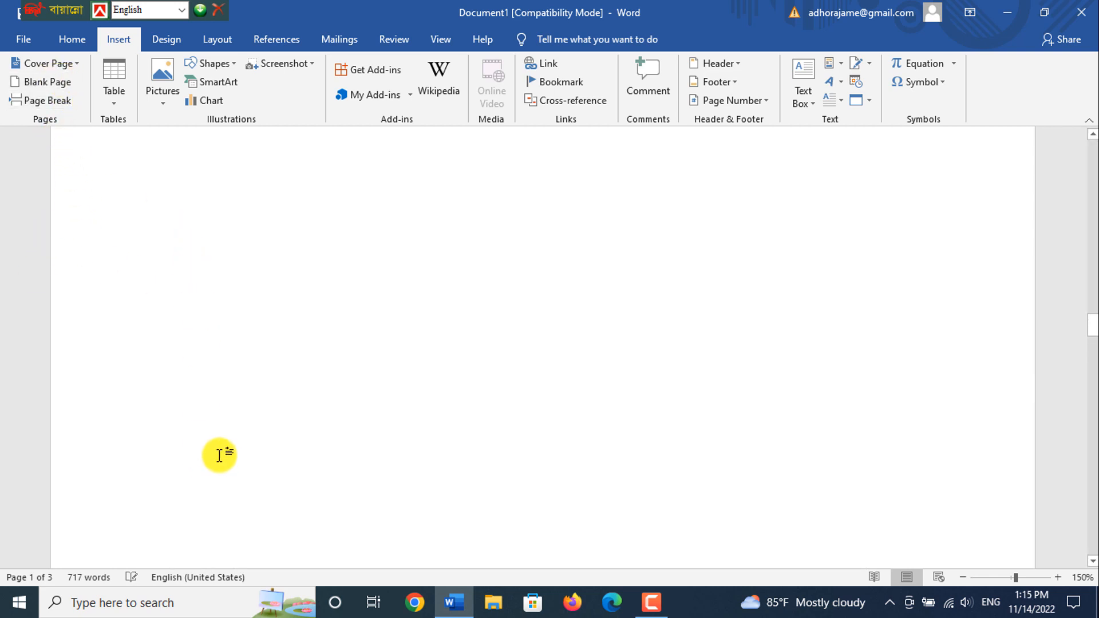
Examine where the inserted blank page sits between the preceding body text and the text that follows
scroll(239, 460, up, 5)
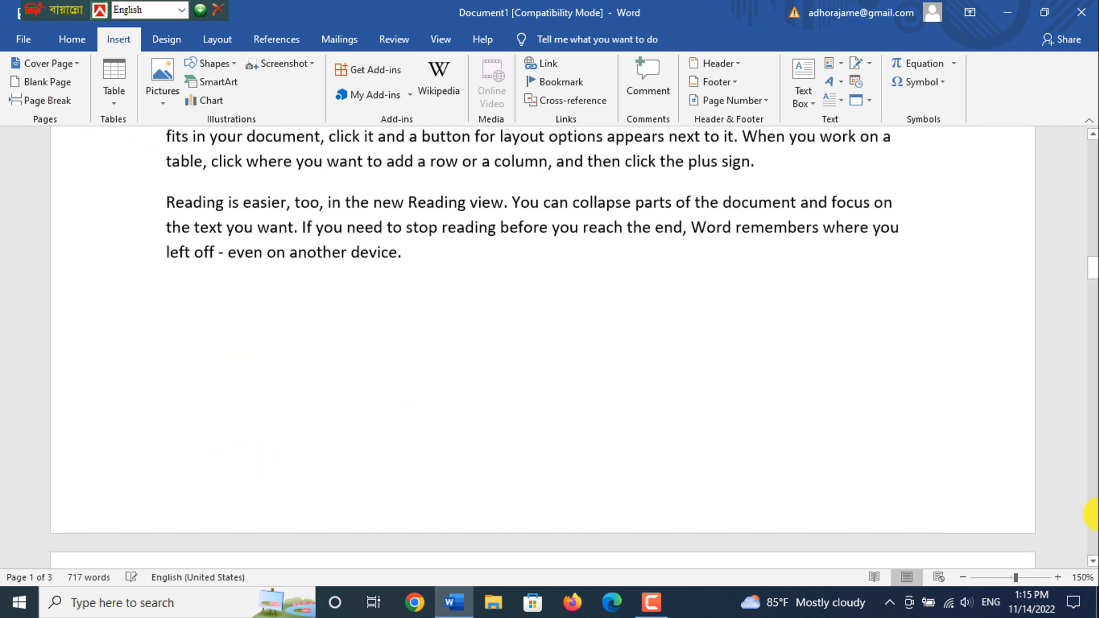
scroll(508, 444, up, 3)
scroll(334, 484, down, 6)
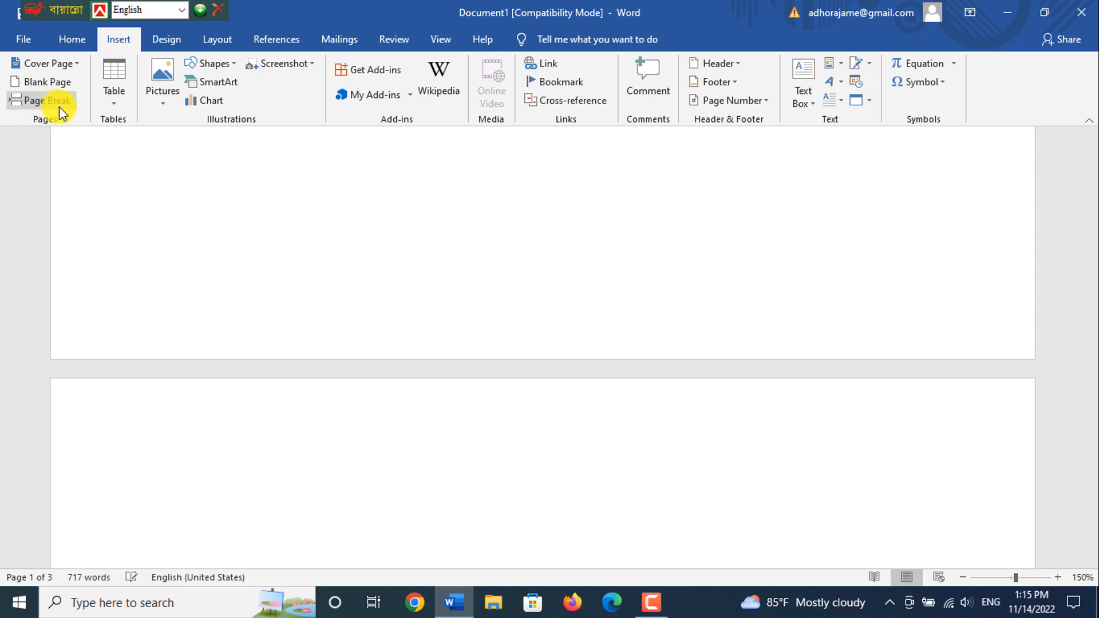
scroll(509, 292, down, 5)
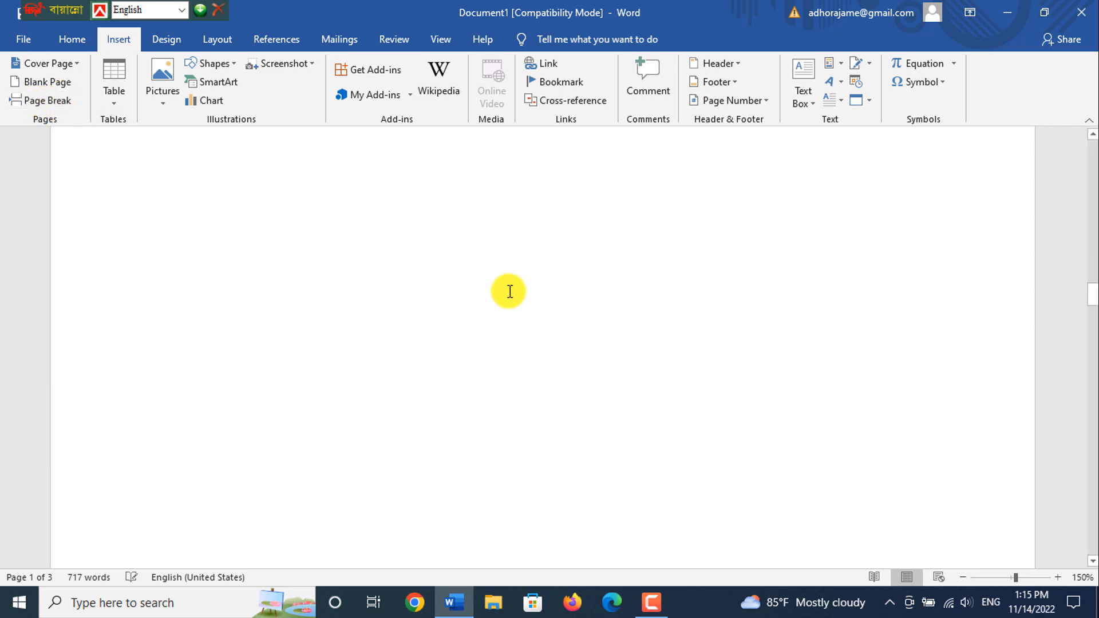
scroll(518, 302, down, 10)
scroll(515, 300, up, 10)
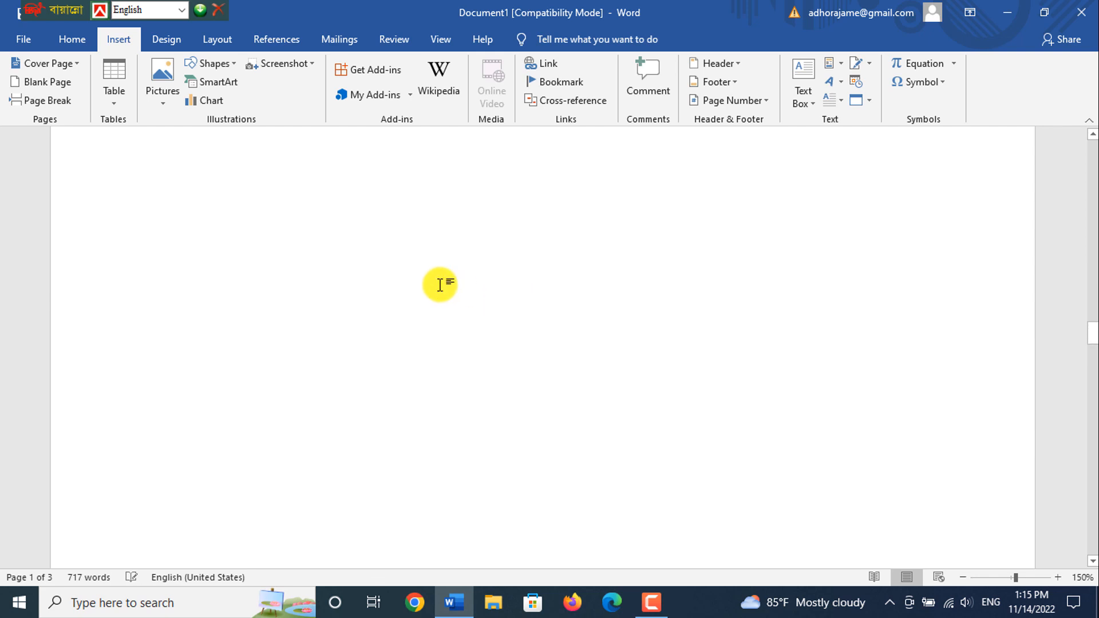
Delete the empty lines and break of the inserted blank page, bringing back the paragraph starting "Video provides a powerful way"
scroll(375, 265, up, 3)
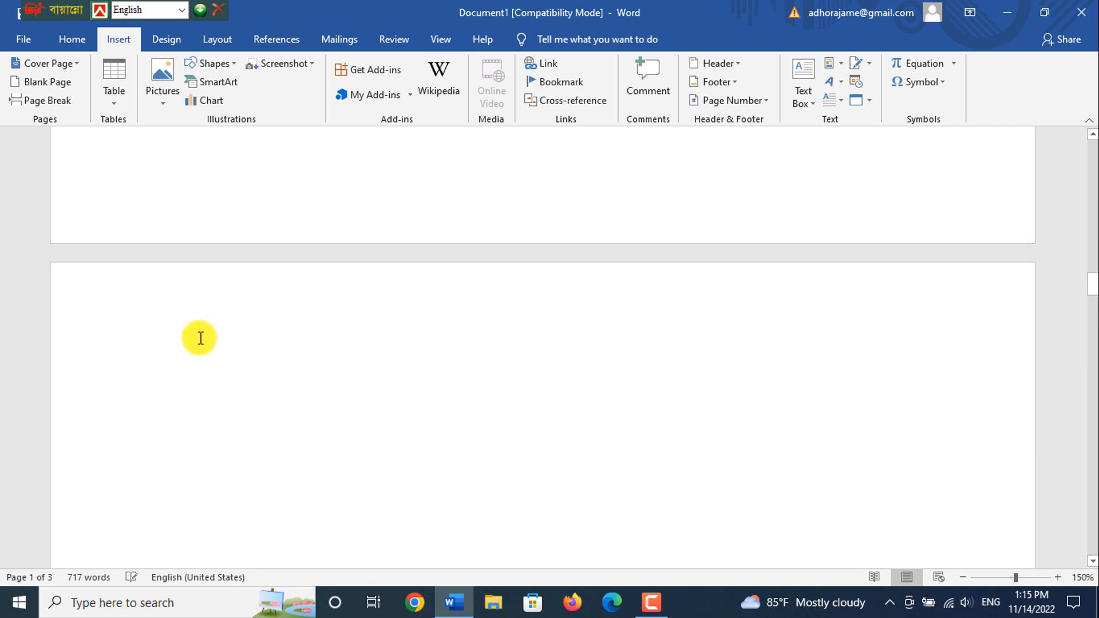
click(190, 361)
drag(171, 391, 455, 481)
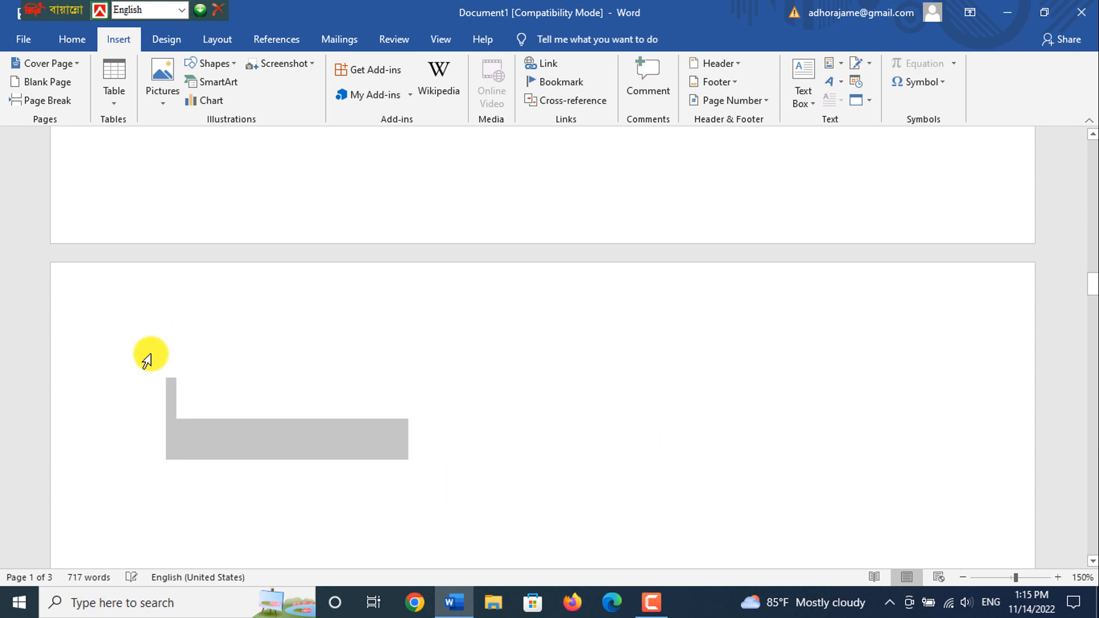
key(Delete)
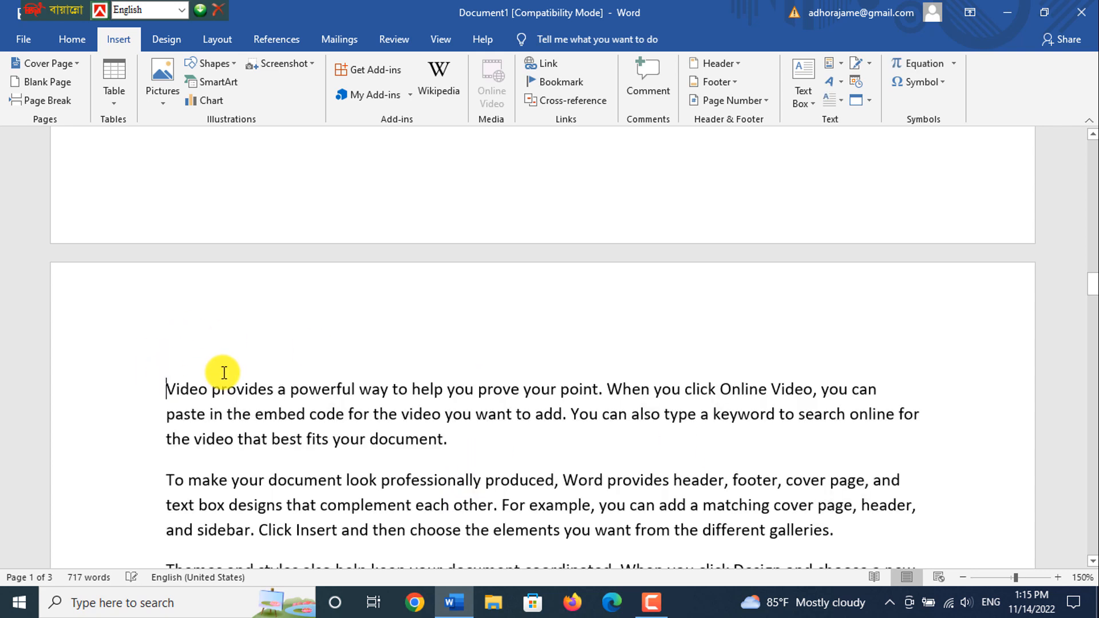
Look over the paragraphs on the first body page to find where its text could be split
scroll(322, 304, up, 10)
scroll(316, 304, up, 10)
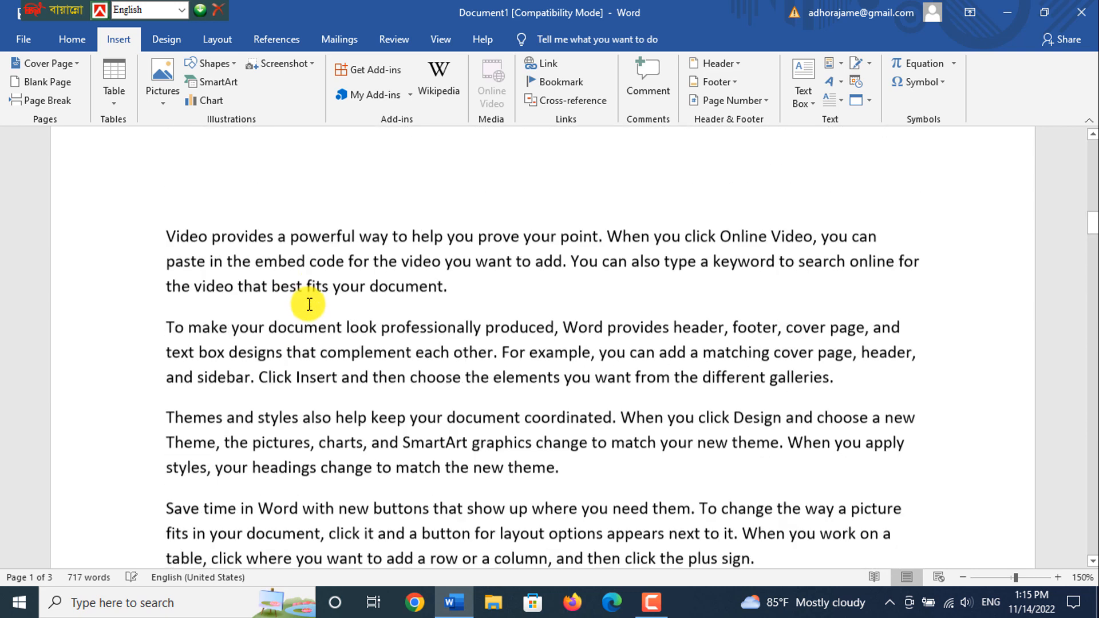
scroll(297, 307, down, 6)
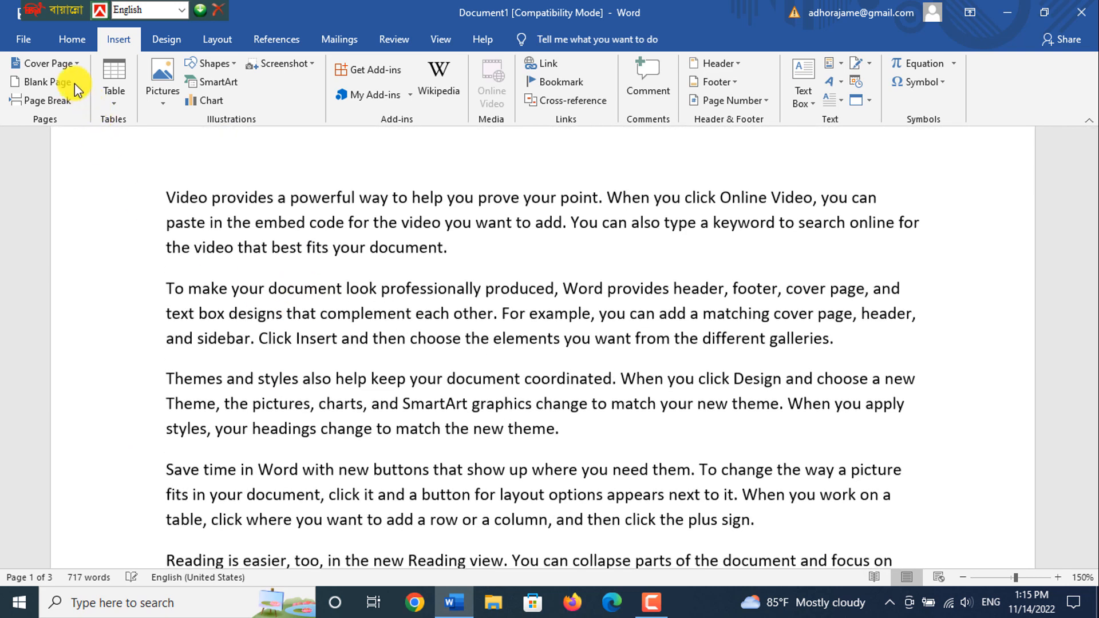
scroll(1090, 429, down, 3)
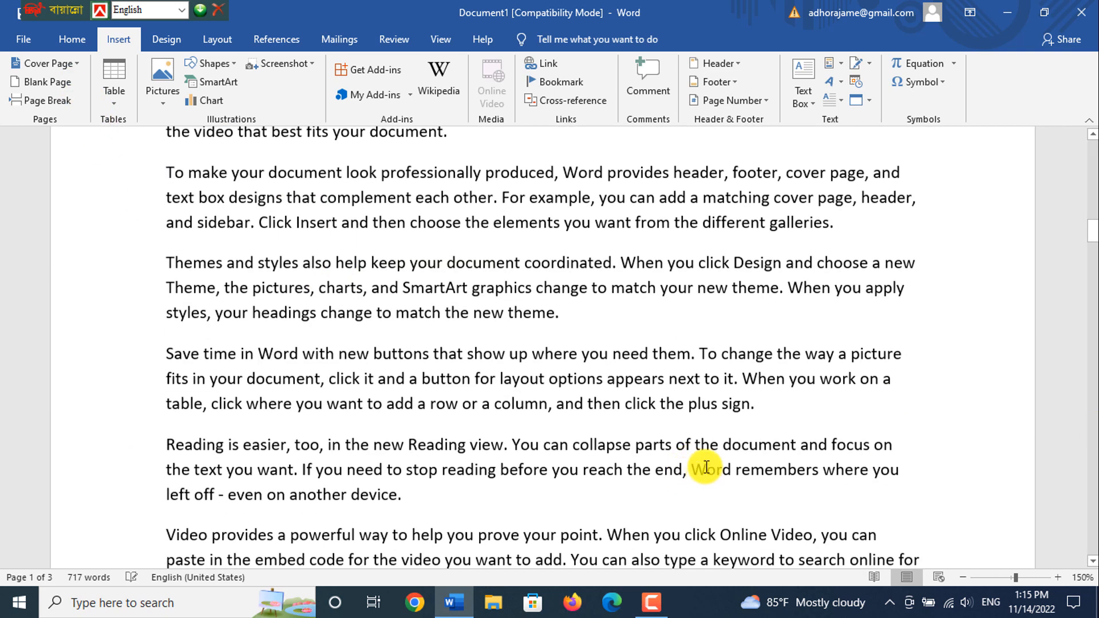
scroll(630, 435, up, 4)
scroll(559, 435, down, 2)
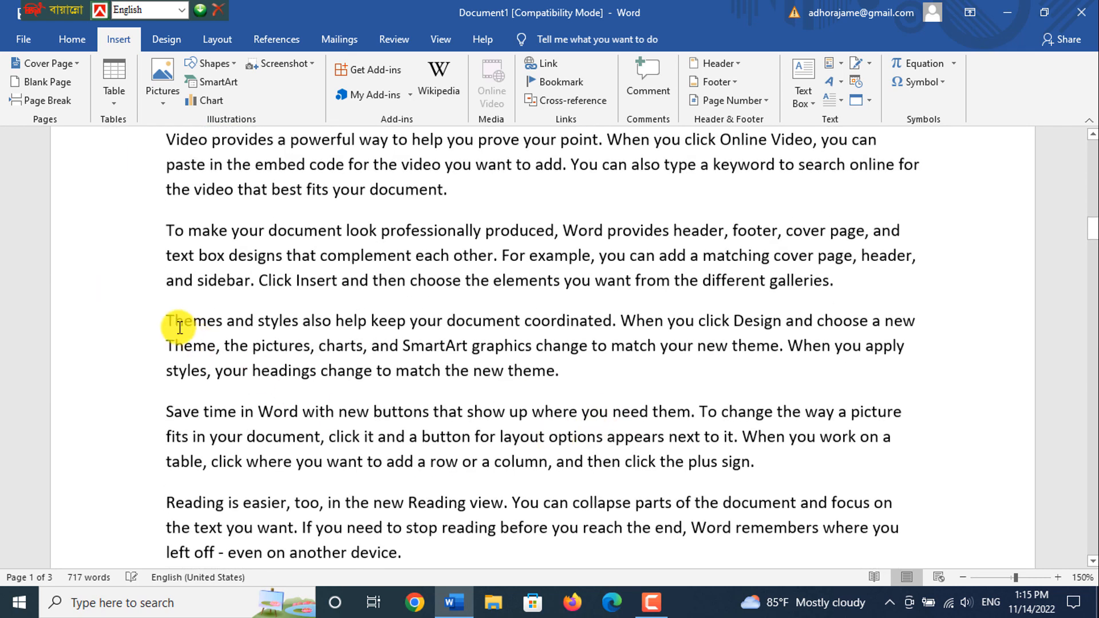
scroll(171, 321, up, 2)
scroll(229, 287, down, 2)
scroll(511, 243, up, 1)
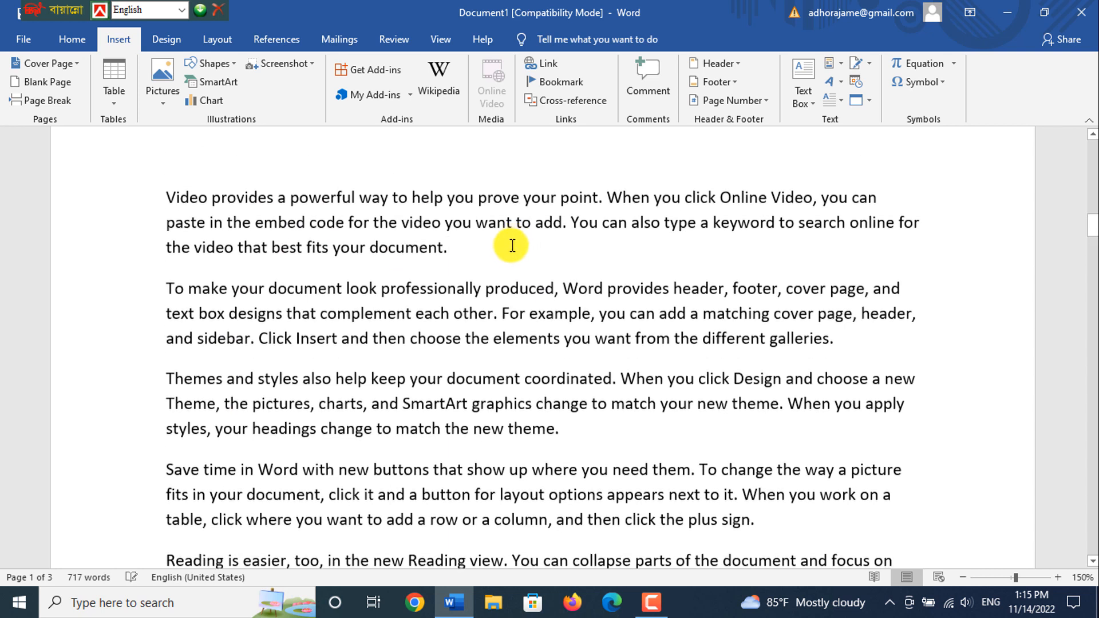
scroll(512, 252, up, 2)
scroll(531, 378, down, 2)
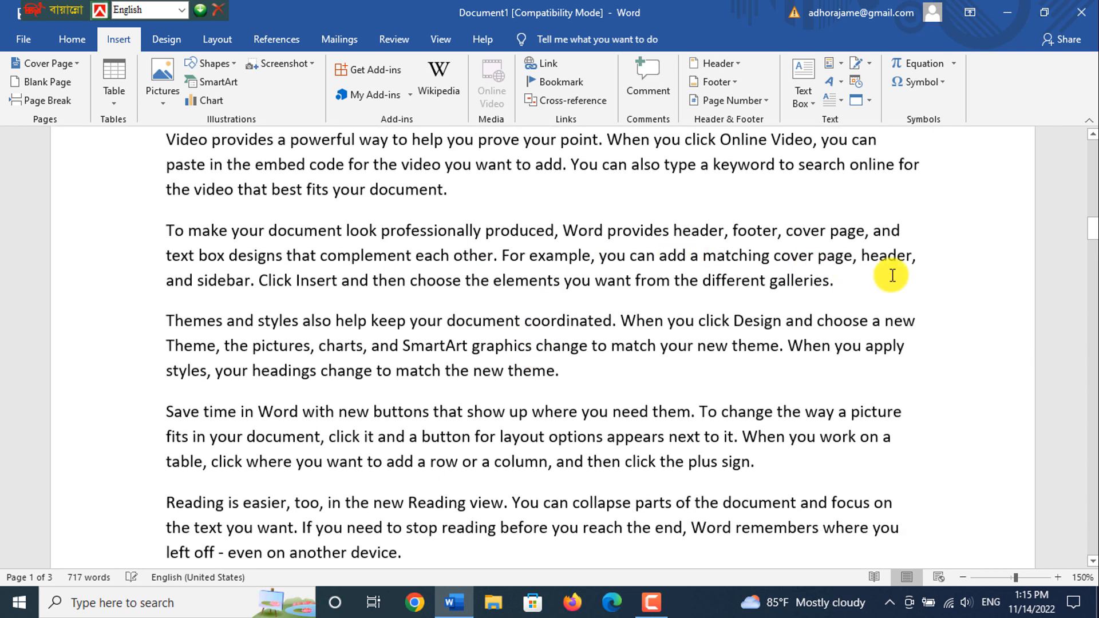
Place the text cursor after "different galleries." at the end of the first body page's second paragraph and review the surrounding paragraphs
click(867, 290)
scroll(807, 290, up, 3)
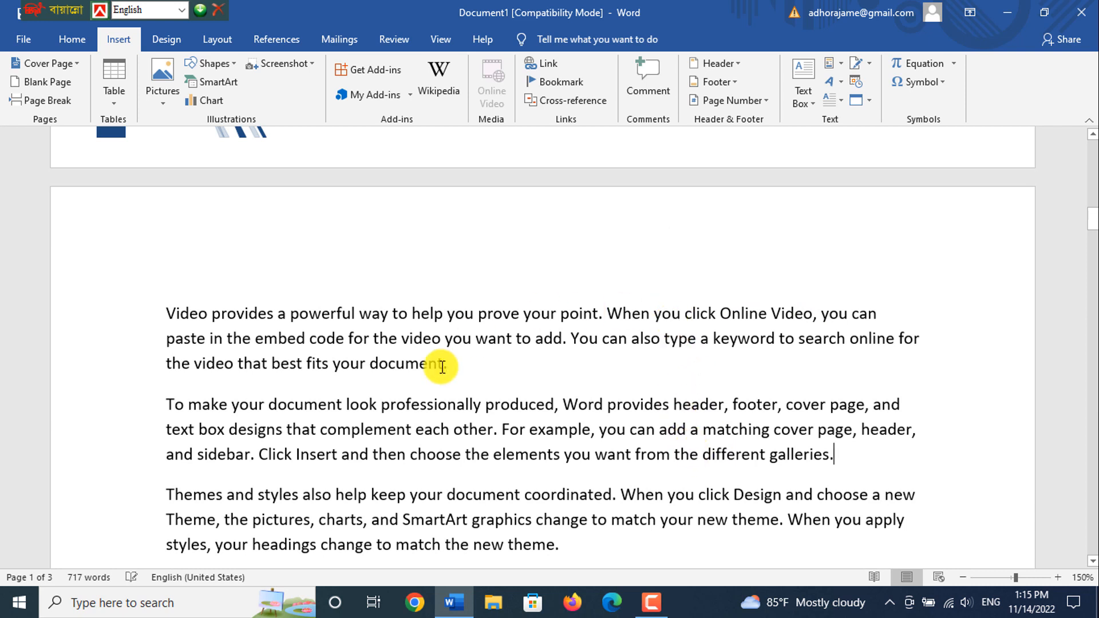
scroll(675, 401, down, 3)
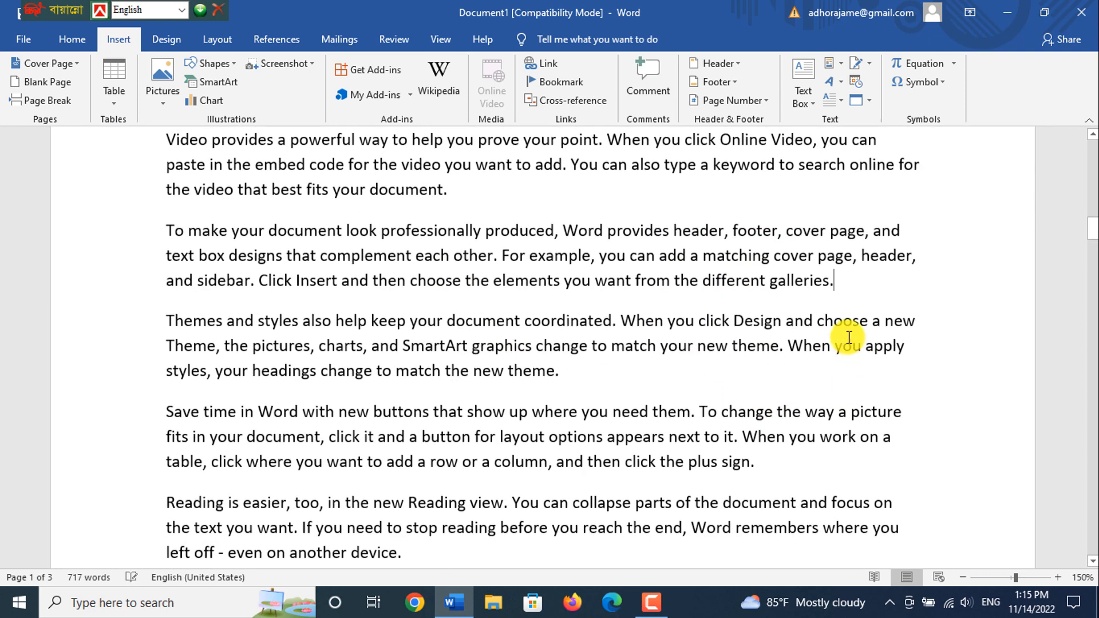
scroll(588, 376, down, 10)
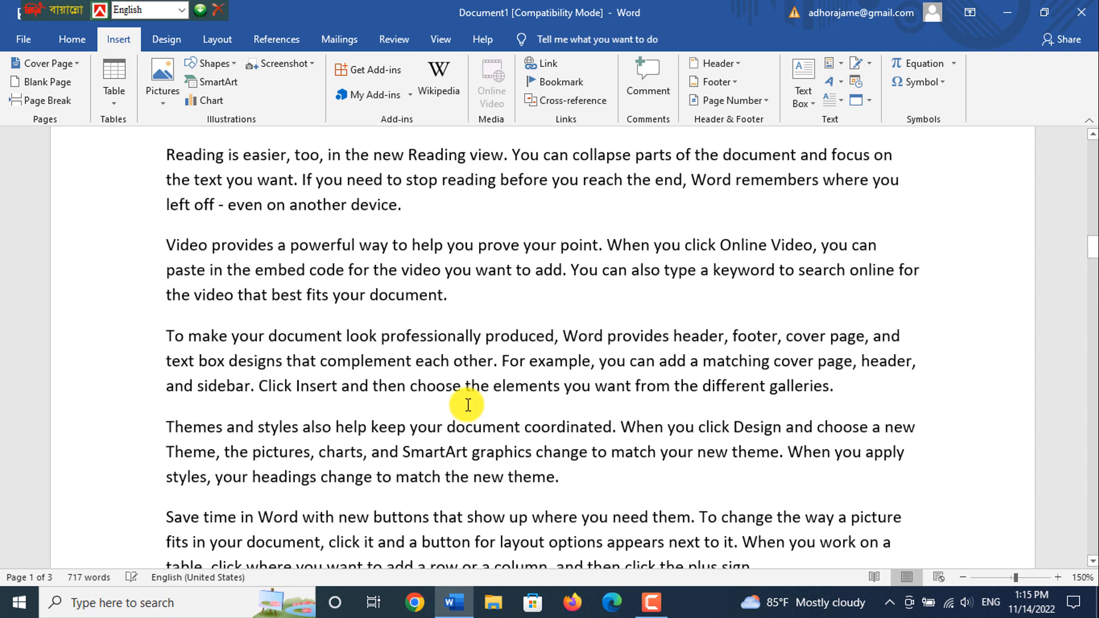
scroll(456, 397, up, 1)
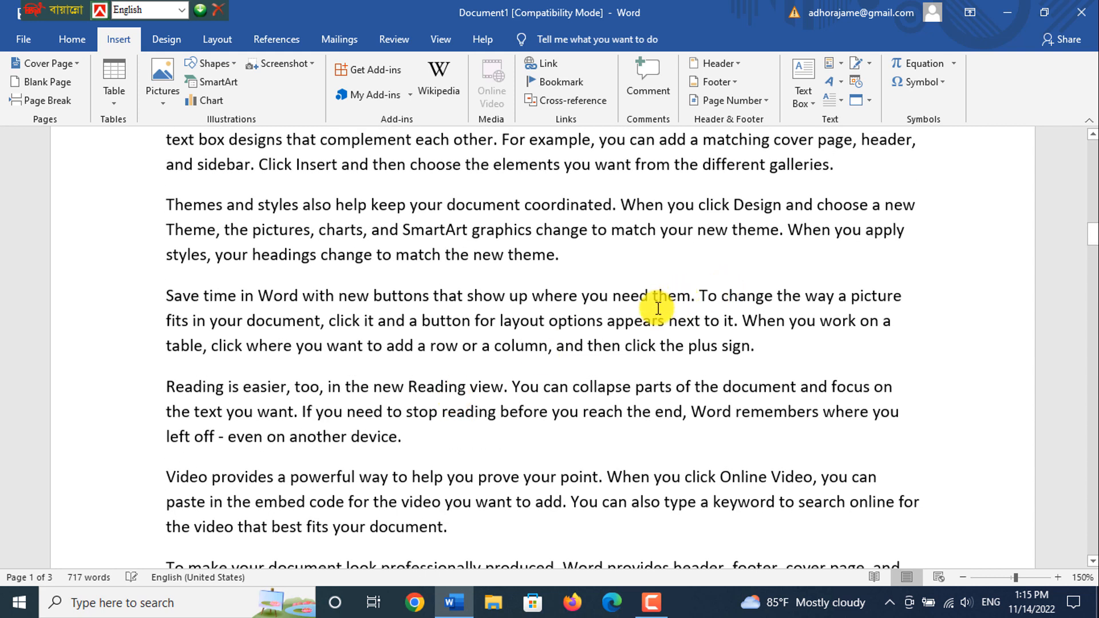
scroll(658, 314, down, 1)
scroll(658, 318, up, 1)
scroll(686, 285, up, 1)
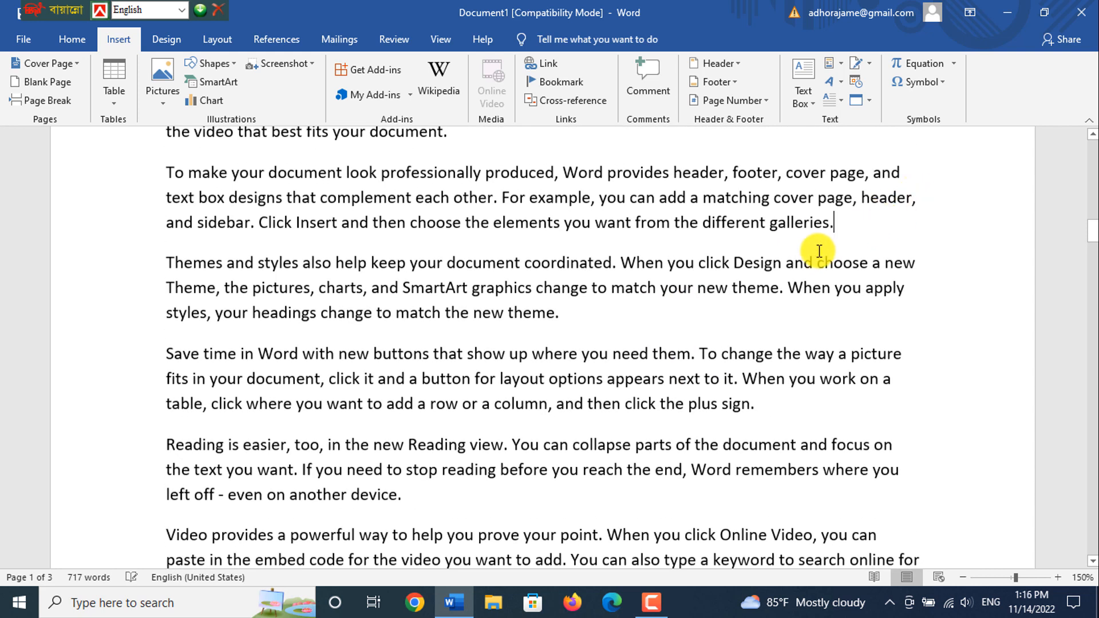
Try pushing the "Themes and styles" paragraph down with five empty lines, and remove those lines again
key(Return)
key(Return)
key(Return)
key(Return)
key(Return)
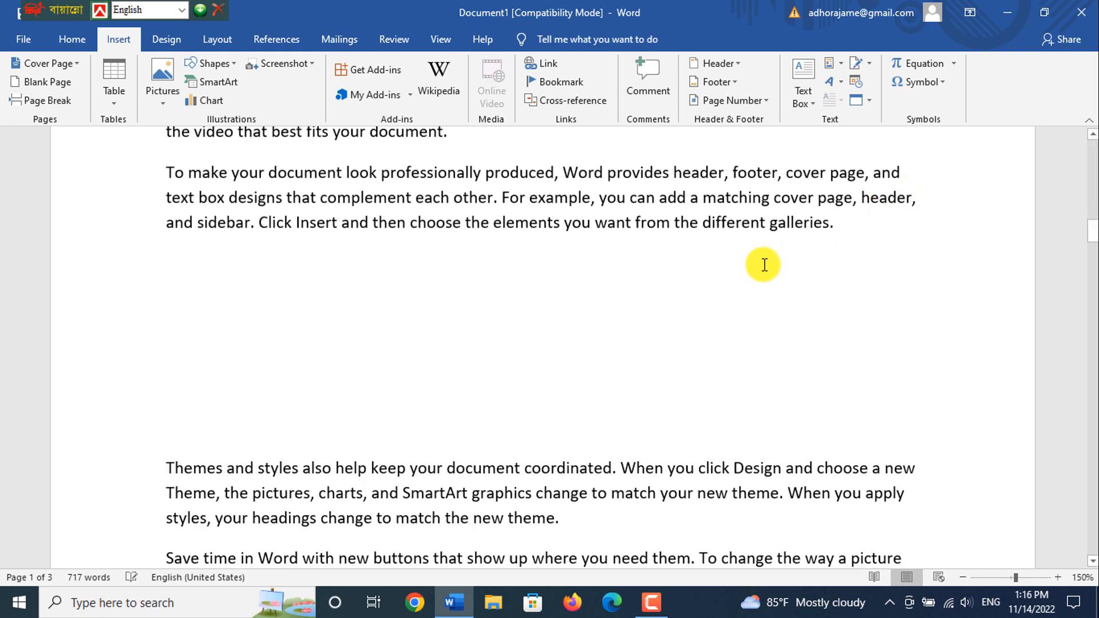
key(BackSpace)
key(BackSpace)
key(BackSpace)
key(BackSpace)
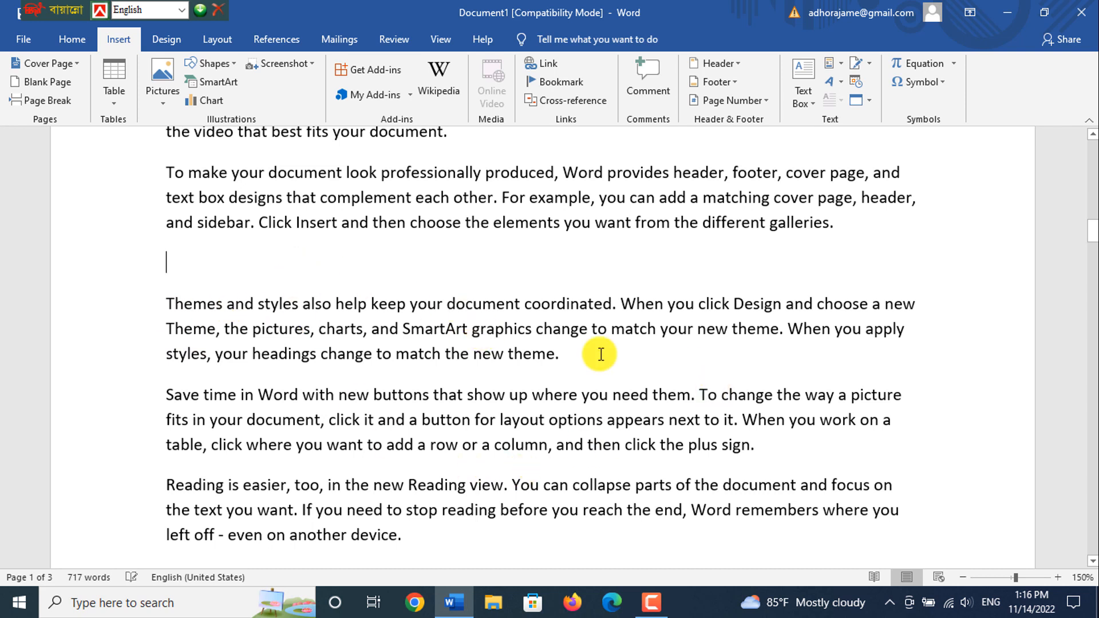
key(BackSpace)
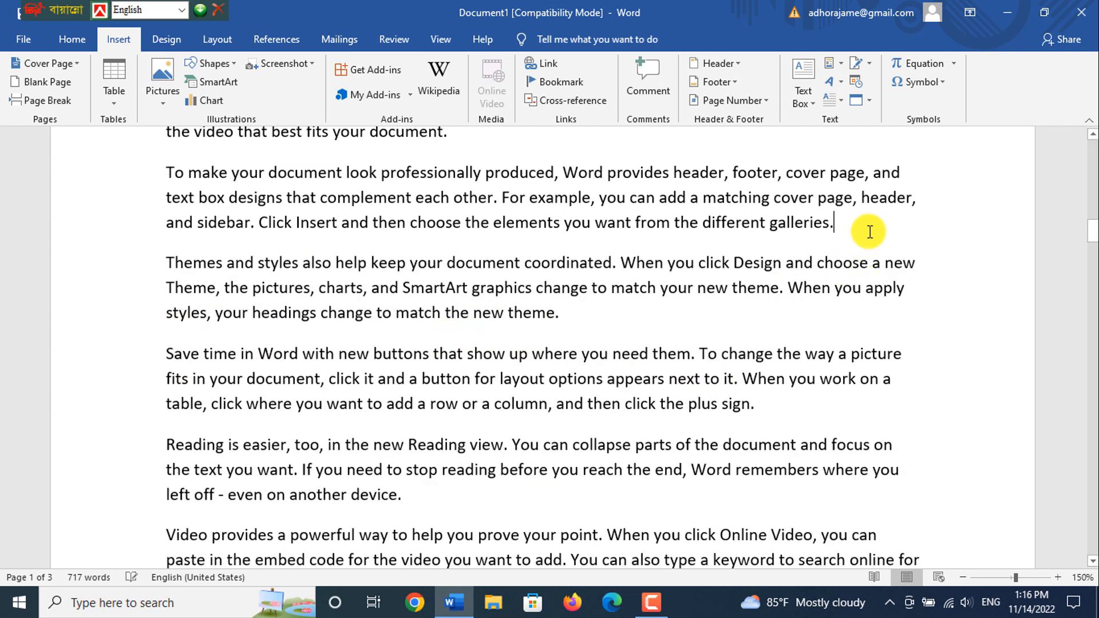
Insert a page break after the paragraph ending "different galleries." so that the "Themes and styles" paragraph starts a new page
scroll(790, 252, up, 2)
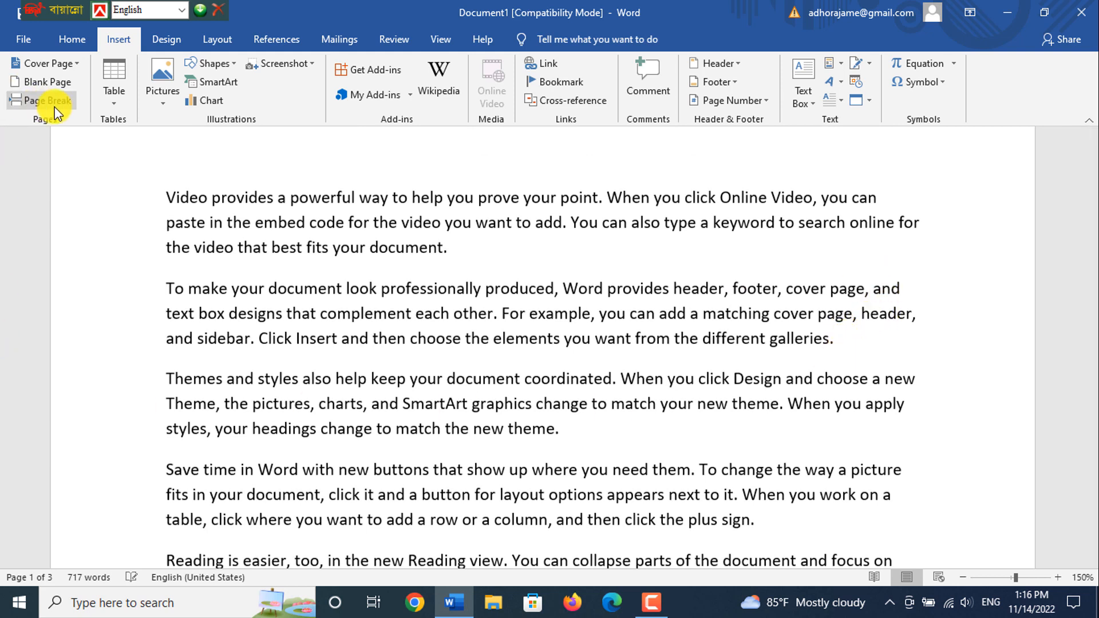
scroll(824, 343, down, 1)
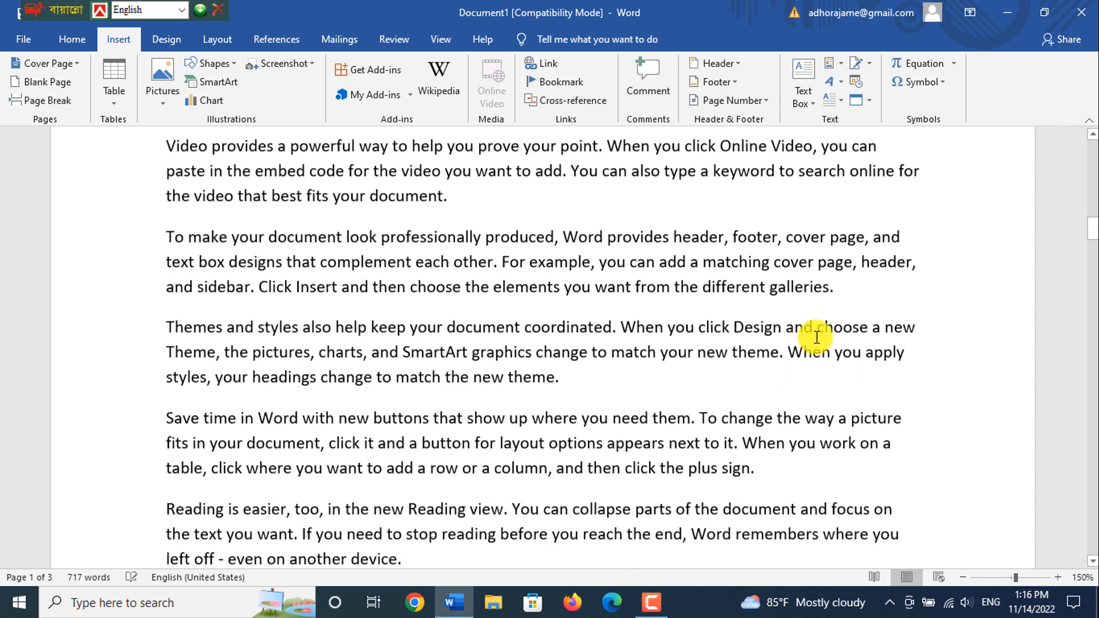
scroll(600, 275, up, 1)
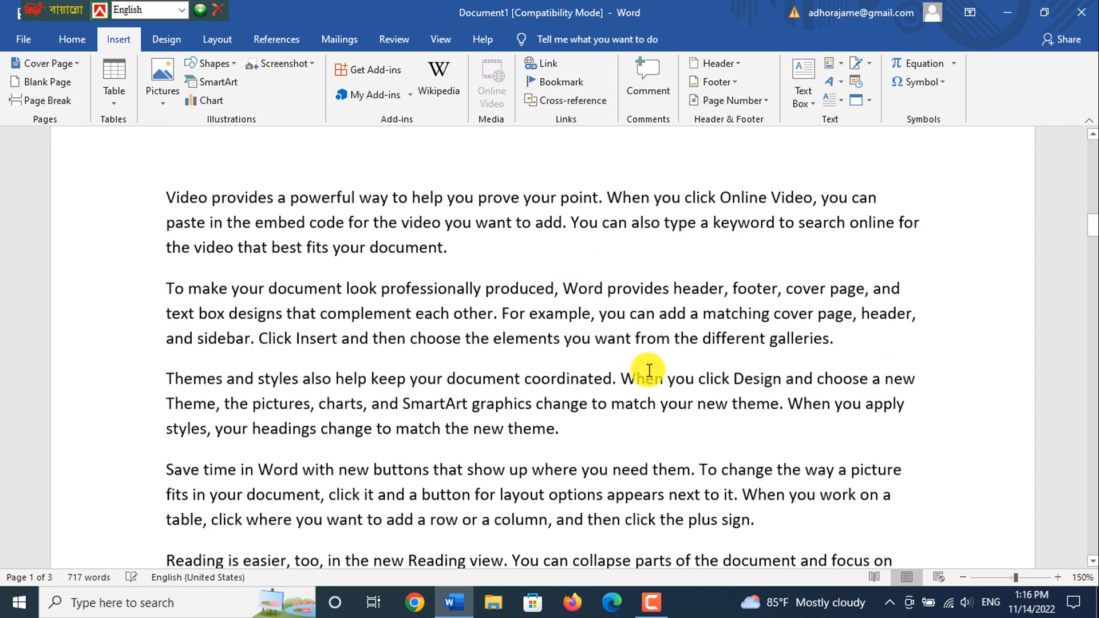
scroll(649, 371, down, 2)
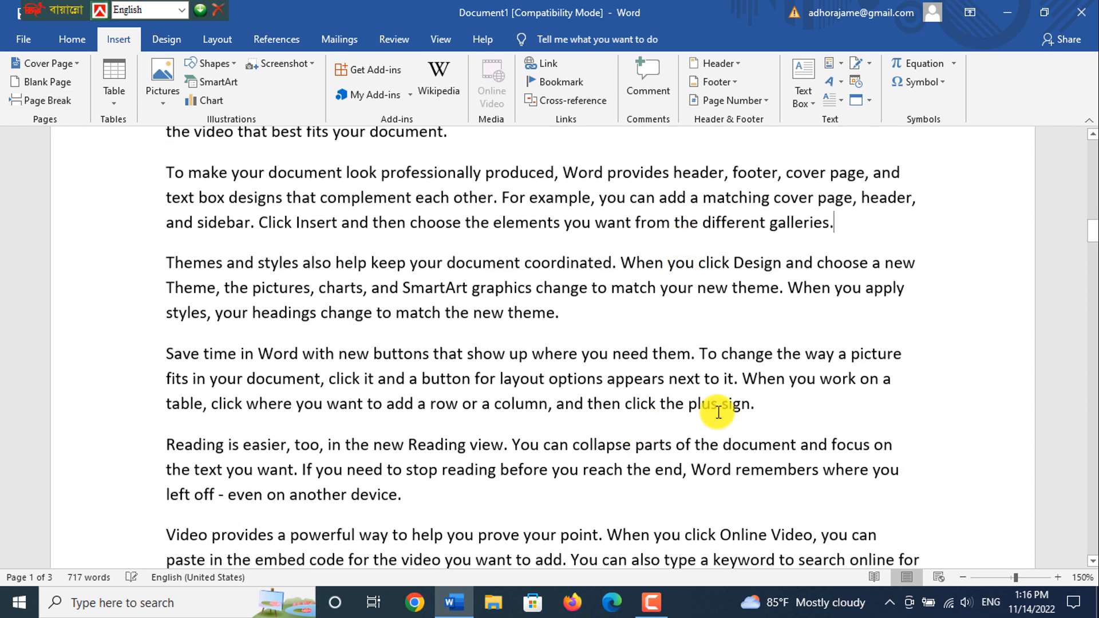
scroll(597, 429, up, 1)
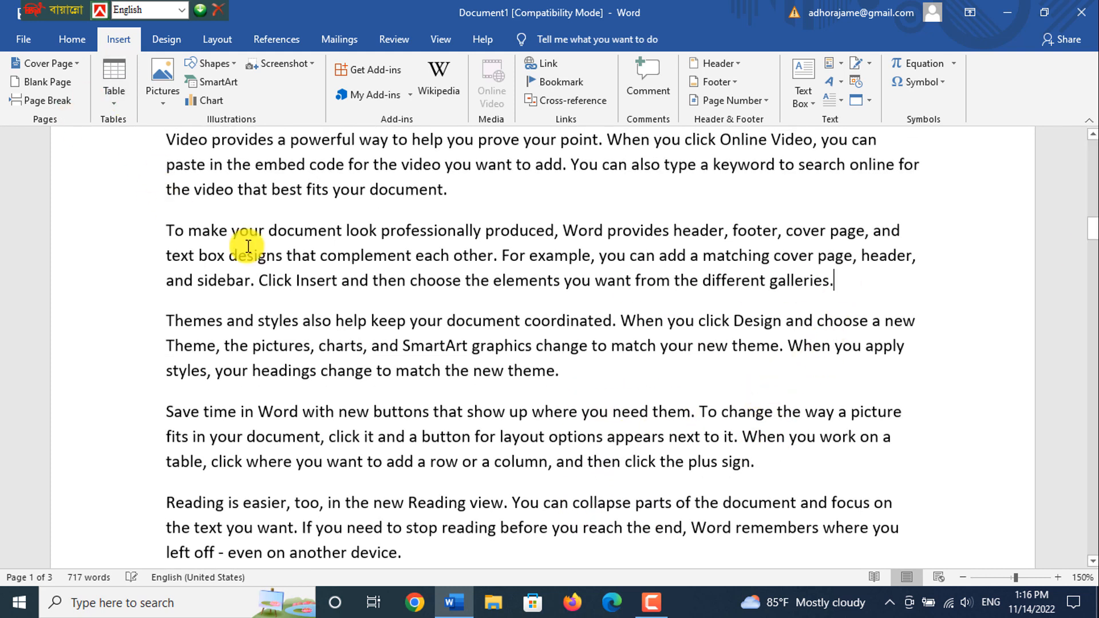
click(30, 103)
Examine how the page break splits the body text and where the page starting with "Themes and styles" ends
scroll(281, 401, up, 5)
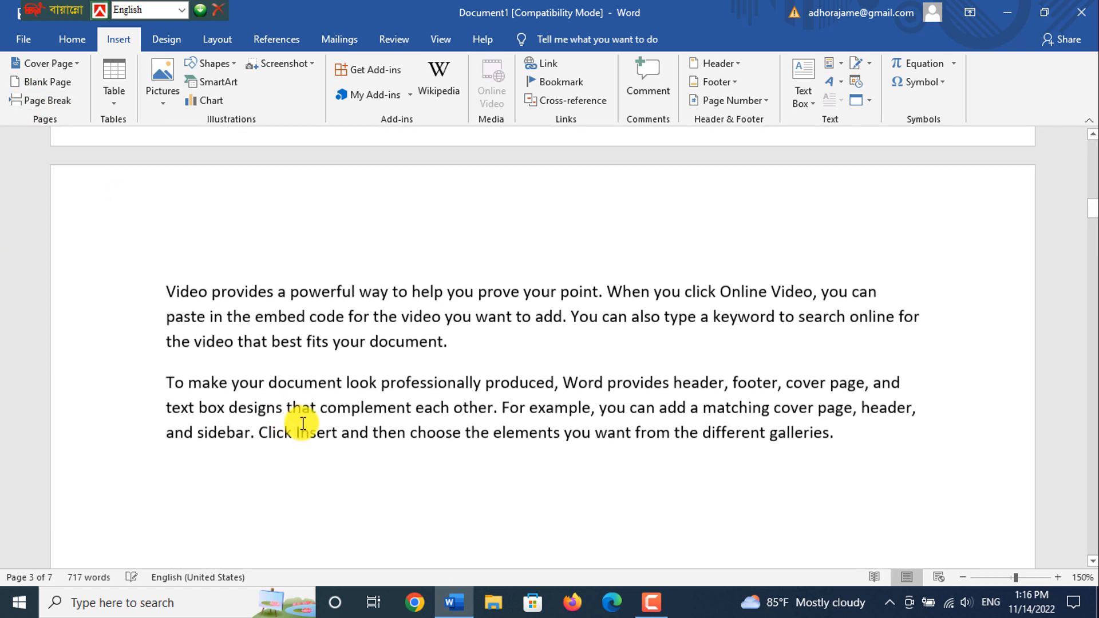
scroll(286, 401, up, 1)
scroll(508, 483, down, 3)
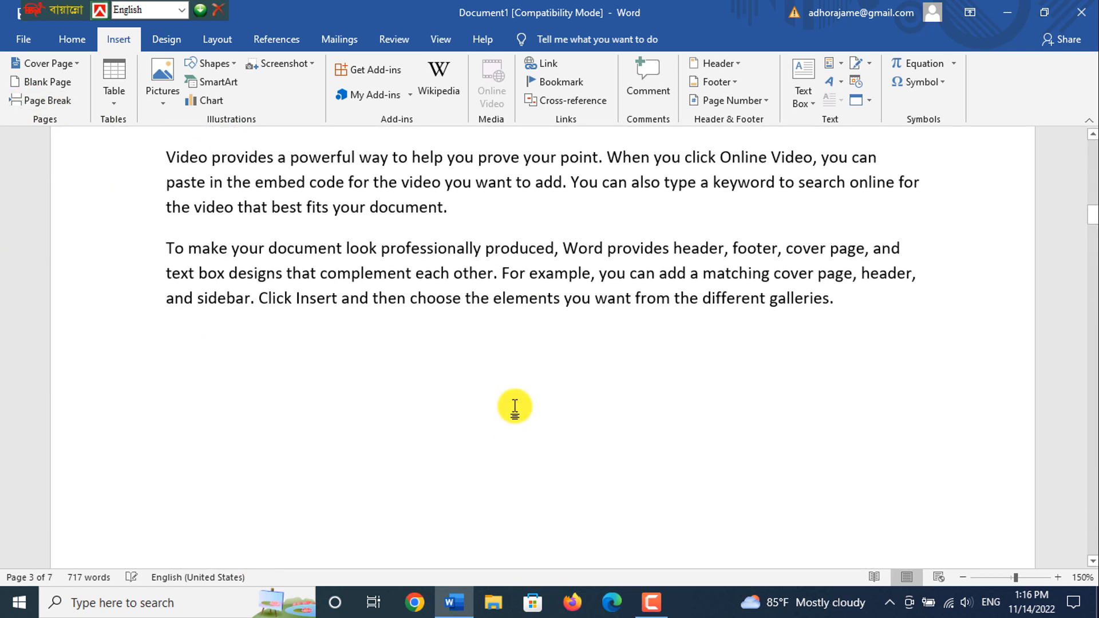
scroll(515, 407, down, 14)
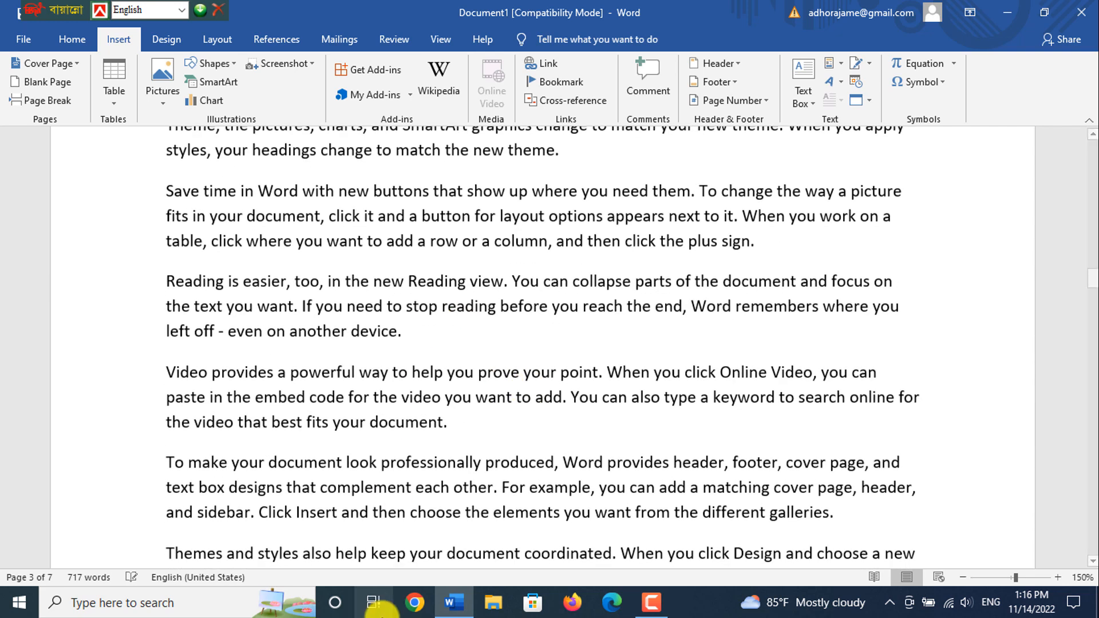
scroll(522, 454, down, 6)
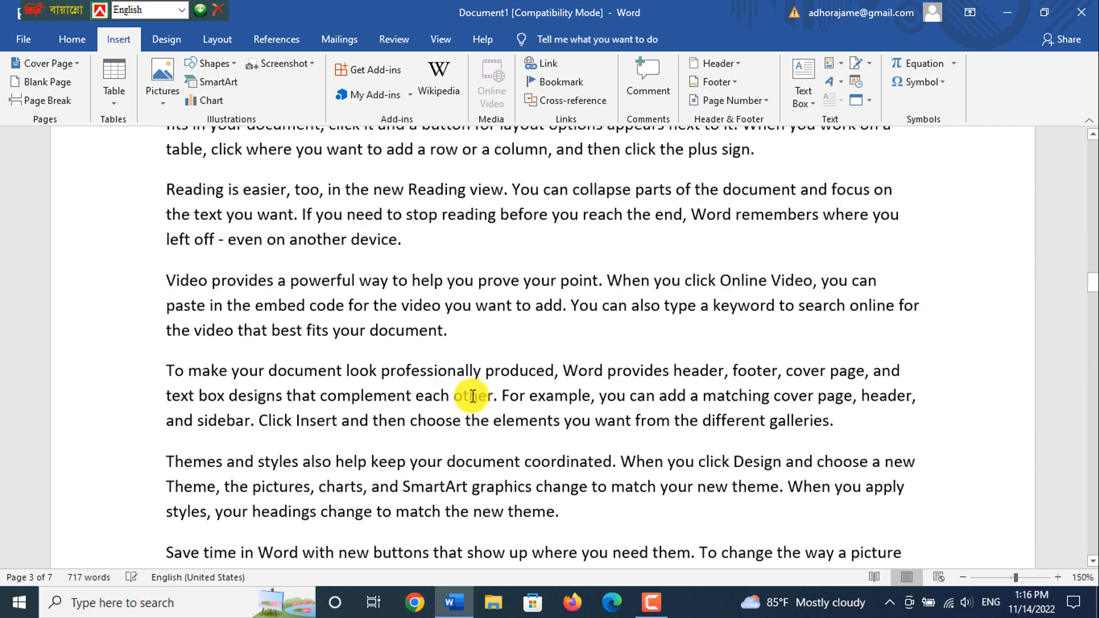
scroll(472, 396, up, 8)
scroll(425, 386, up, 5)
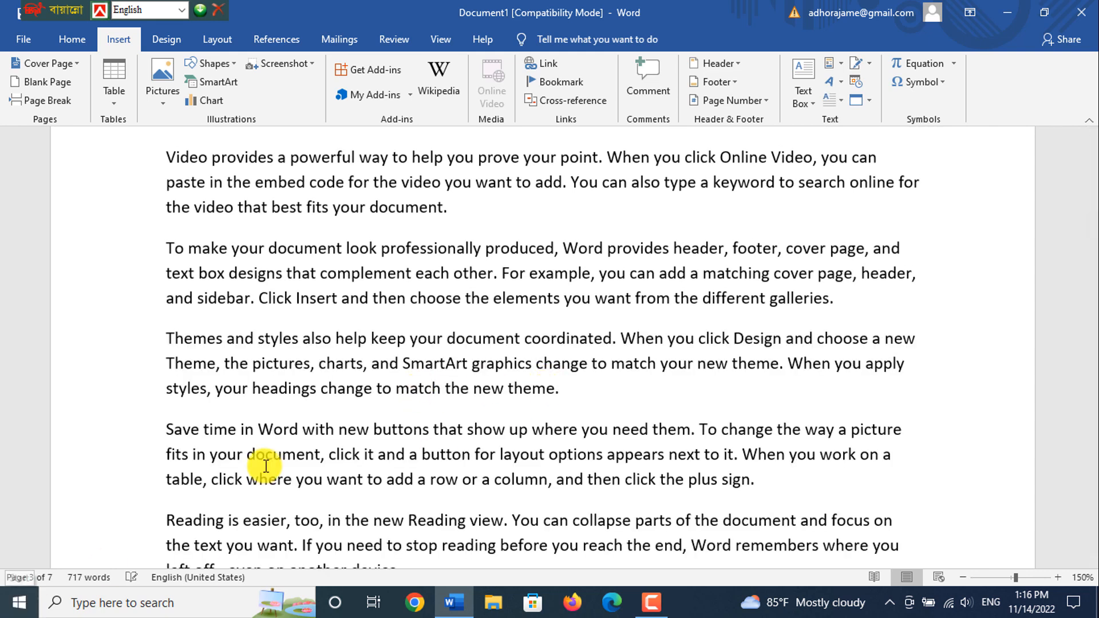
scroll(629, 406, down, 10)
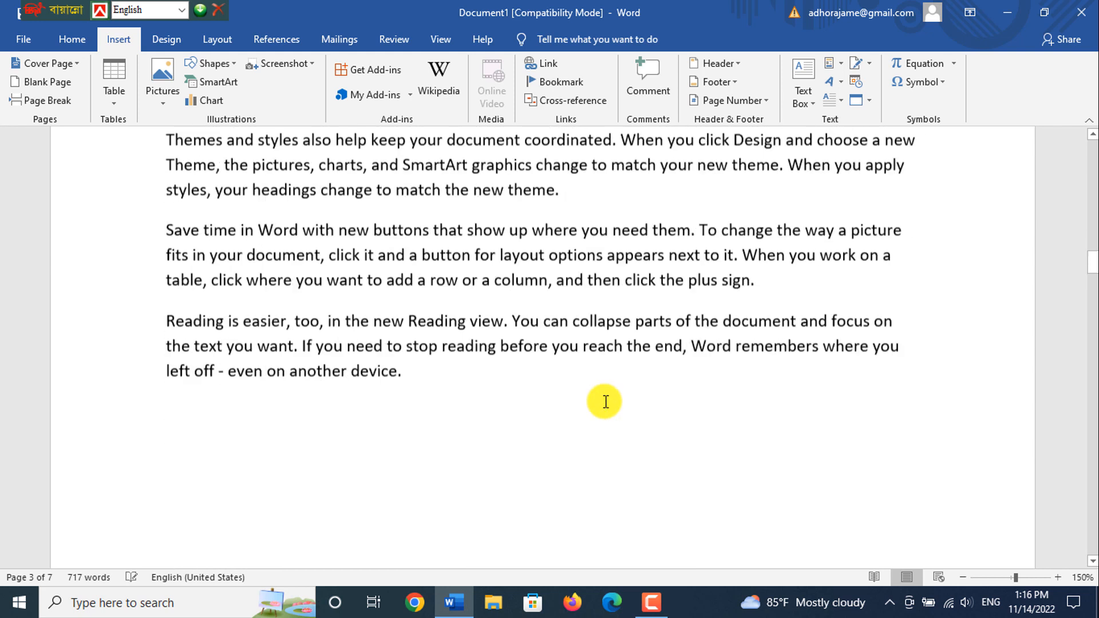
scroll(621, 314, down, 2)
scroll(726, 263, up, 2)
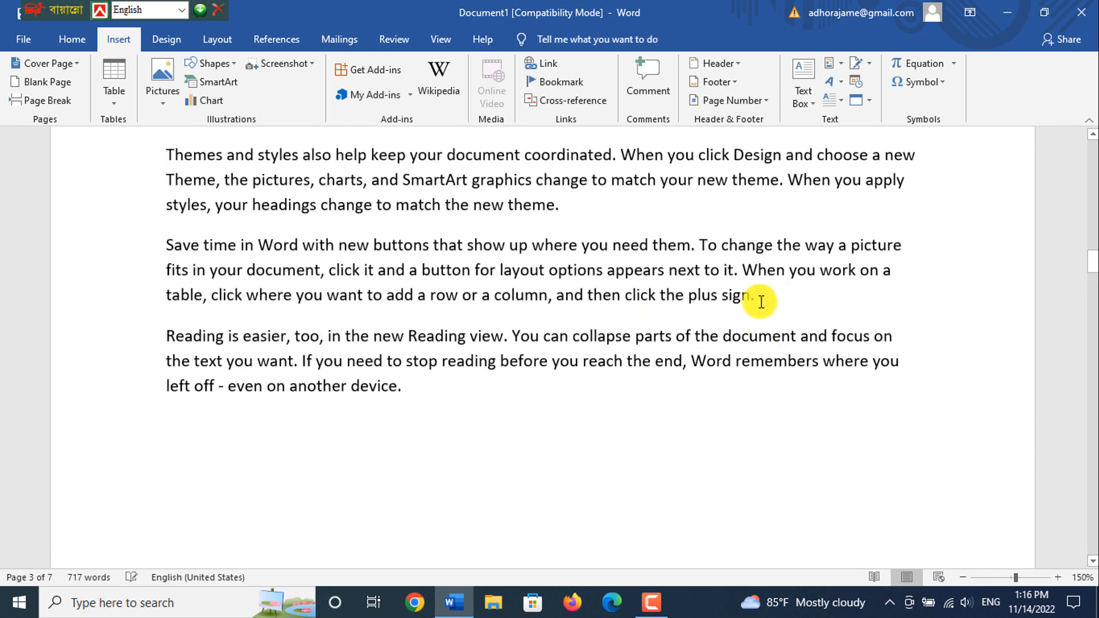
Try a page break before the last paragraph starting "Reading is easier, too" and check the text on the pages around it
scroll(360, 468, down, 2)
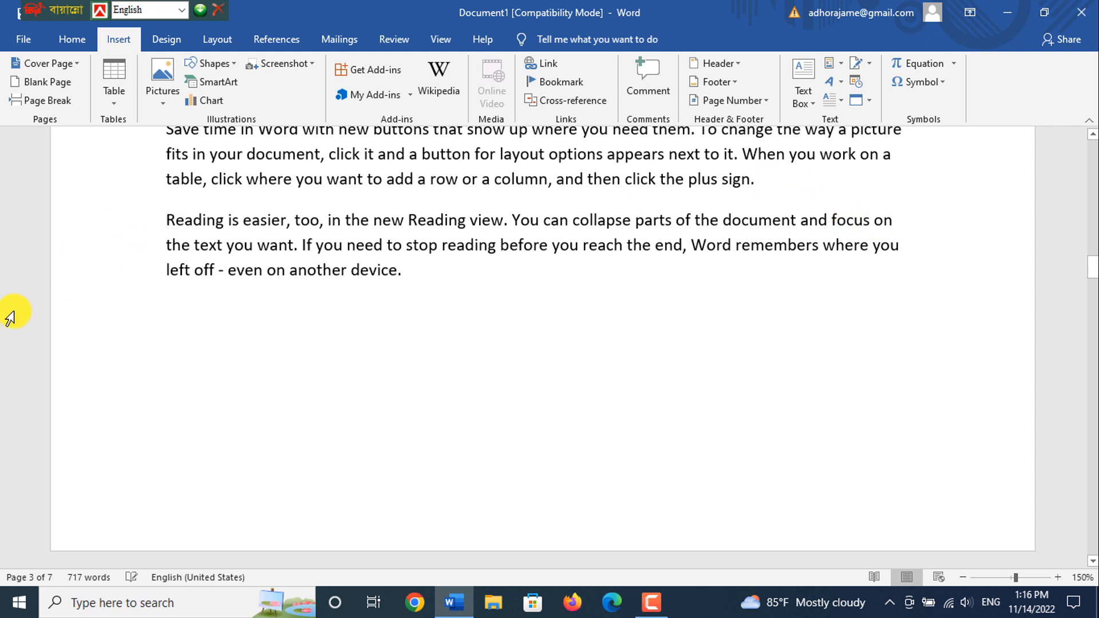
click(42, 102)
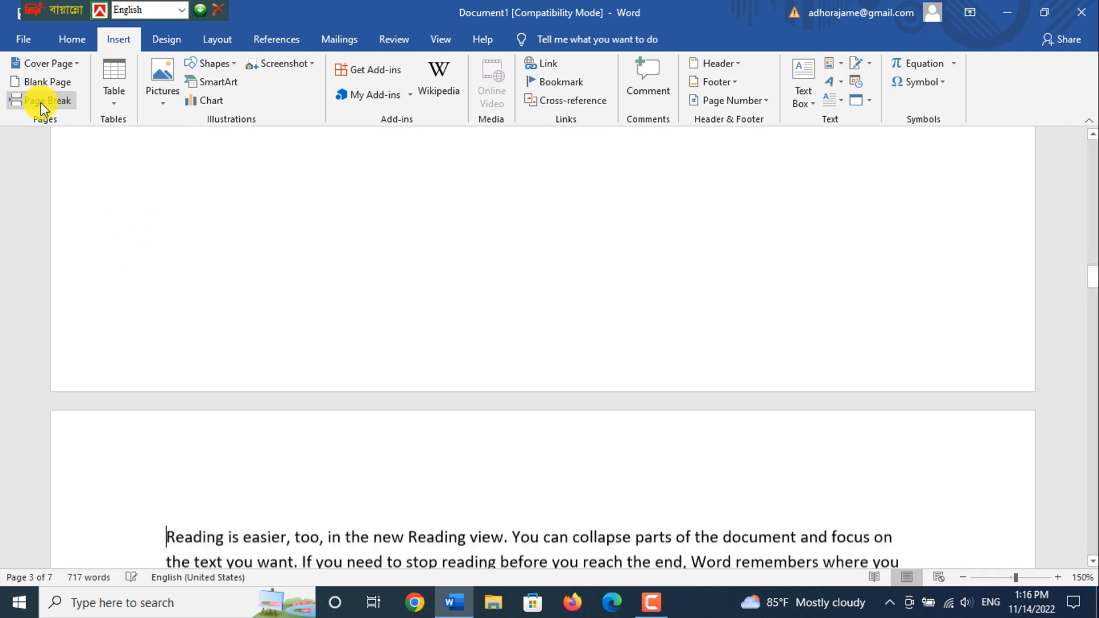
scroll(285, 309, up, 2)
scroll(344, 401, up, 1)
scroll(385, 372, down, 6)
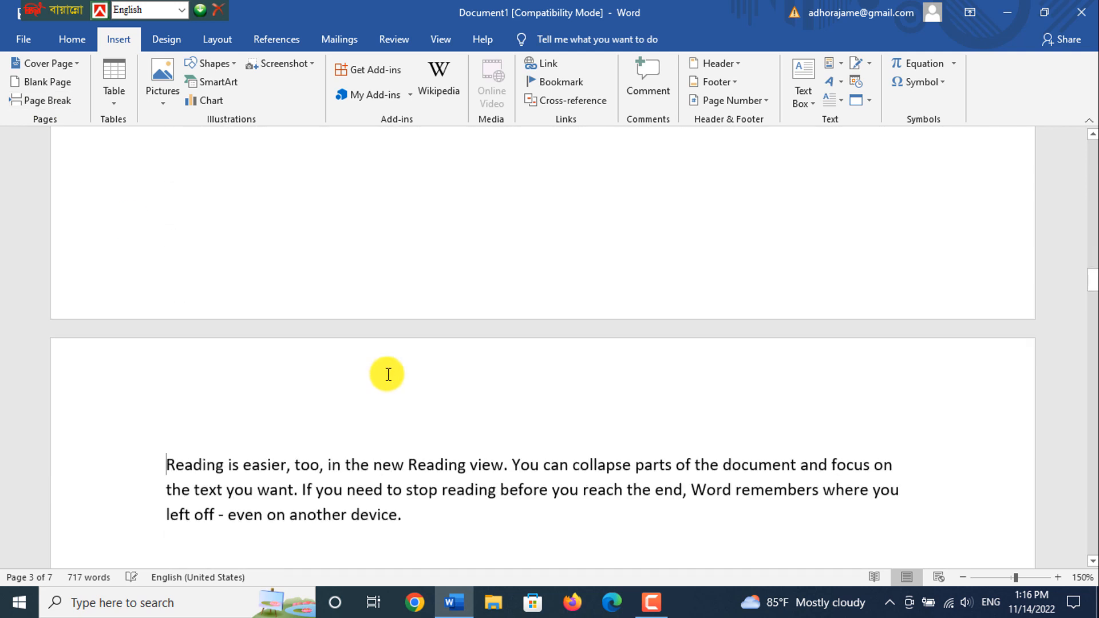
scroll(360, 404, down, 3)
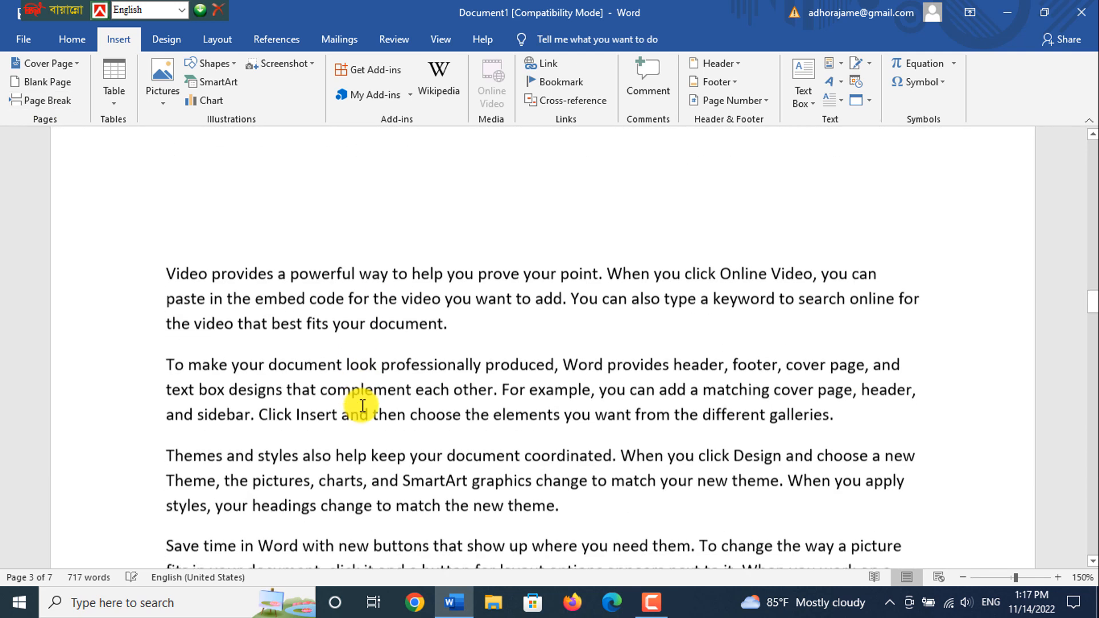
scroll(366, 386, up, 4)
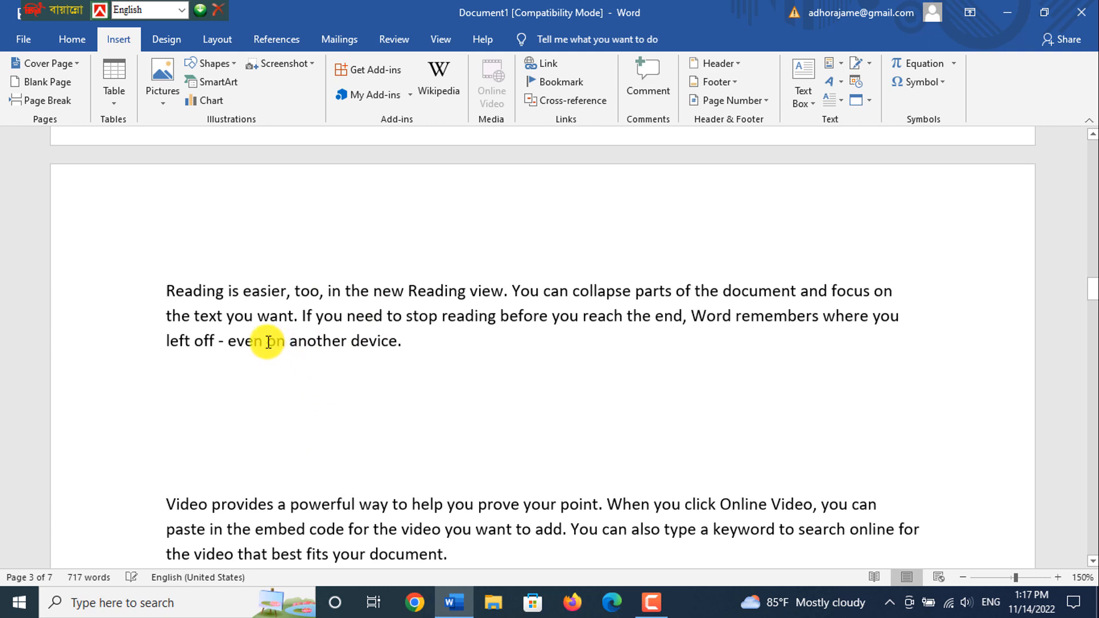
scroll(268, 342, down, 2)
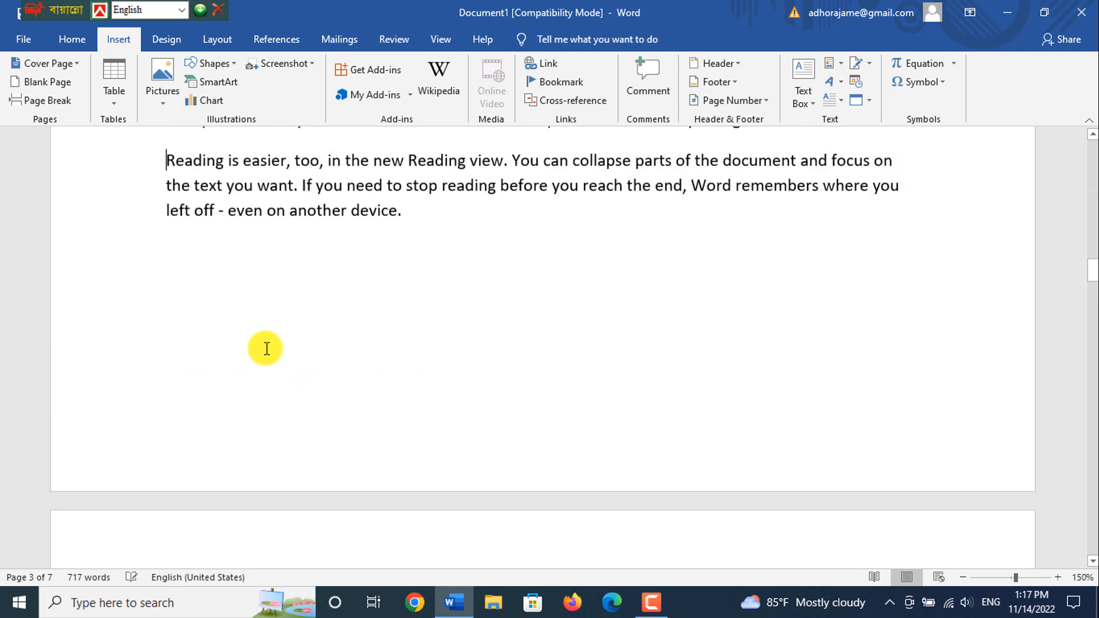
Examine the cover page, the body text pages and the blank pages to find a place for a table
scroll(266, 349, up, 4)
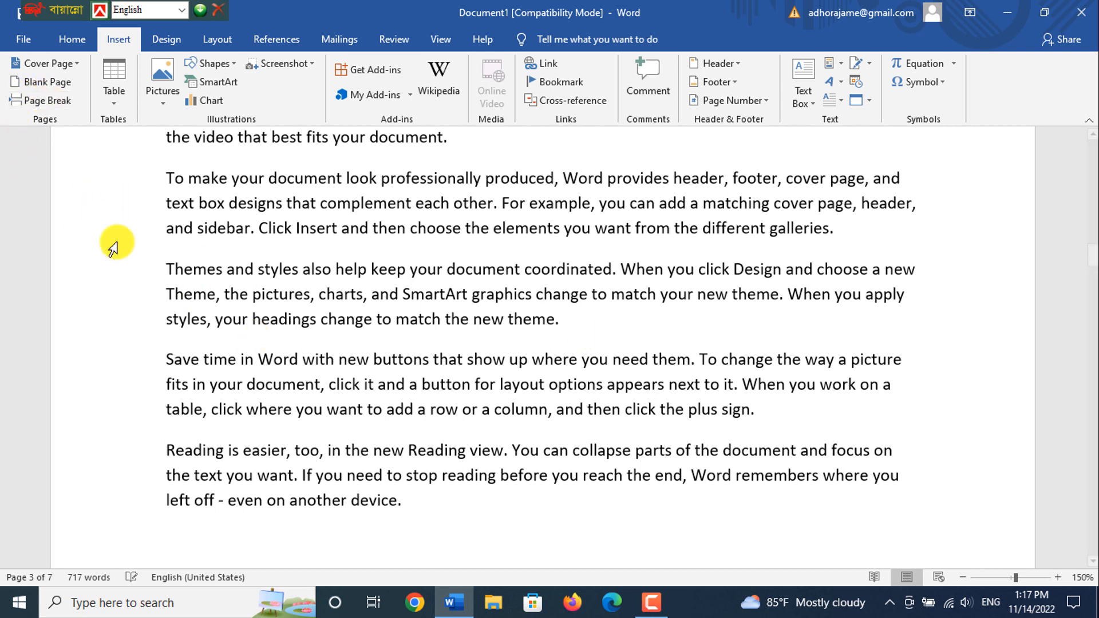
scroll(347, 374, up, 12)
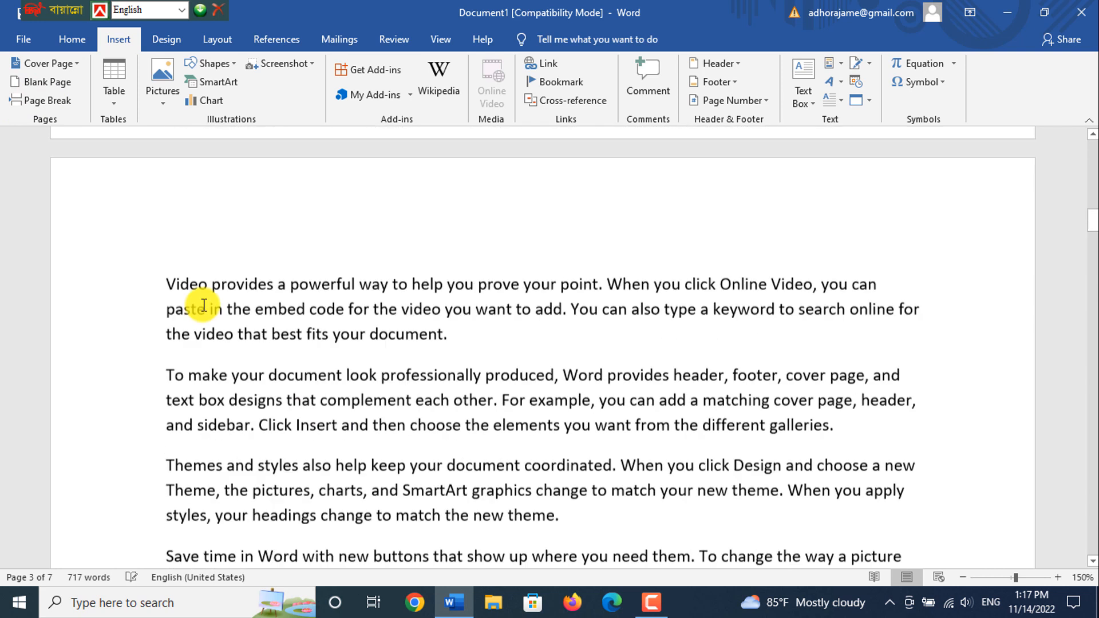
scroll(178, 318, up, 1)
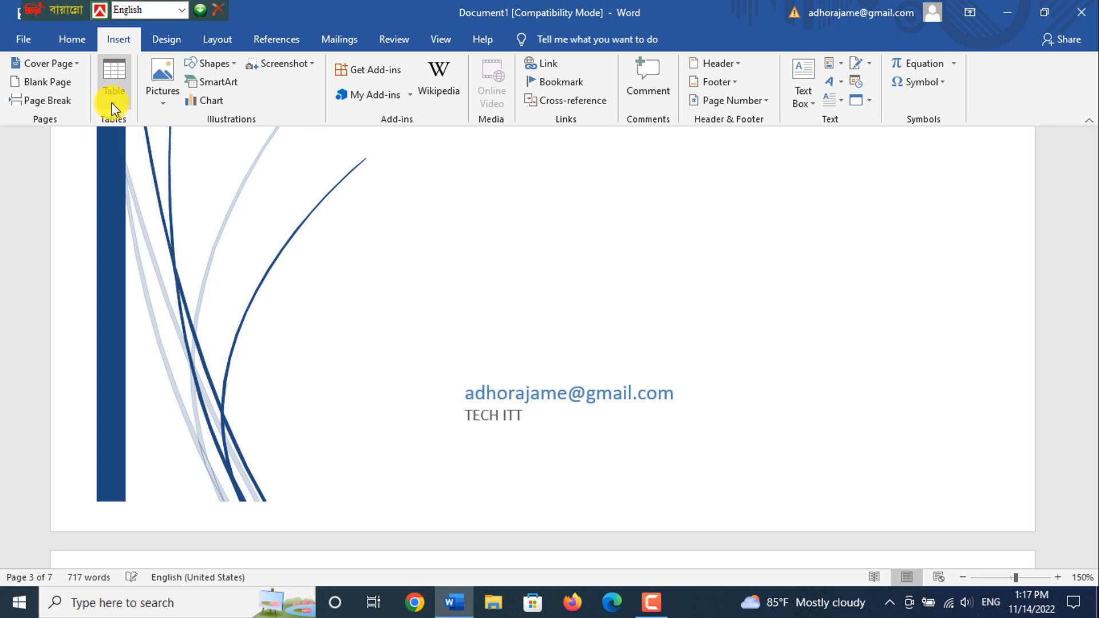
scroll(321, 245, up, 5)
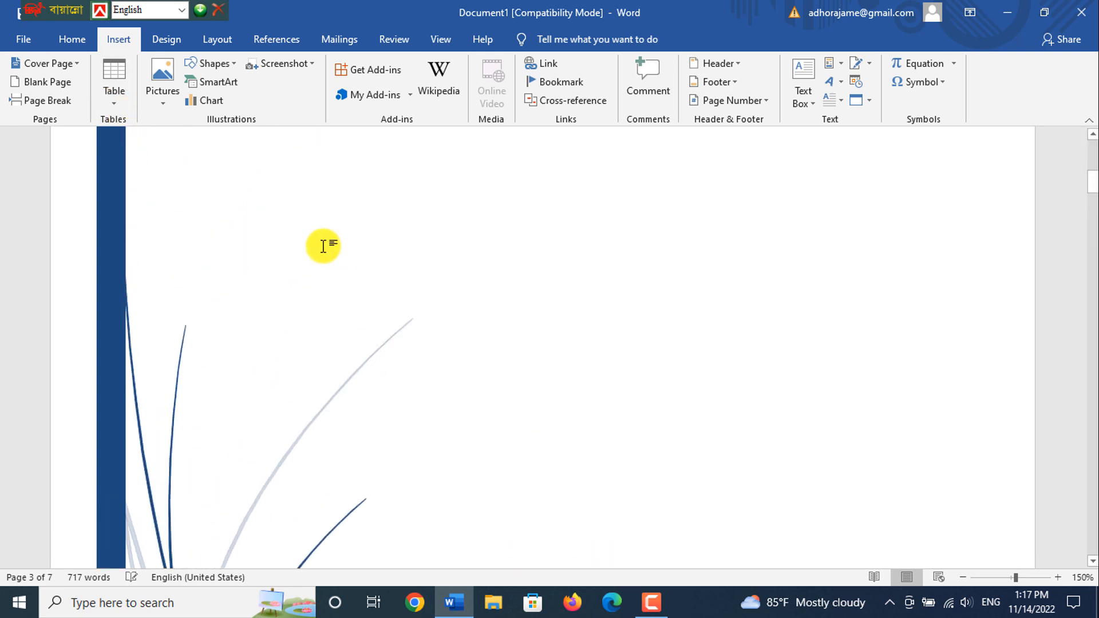
scroll(141, 170, down, 15)
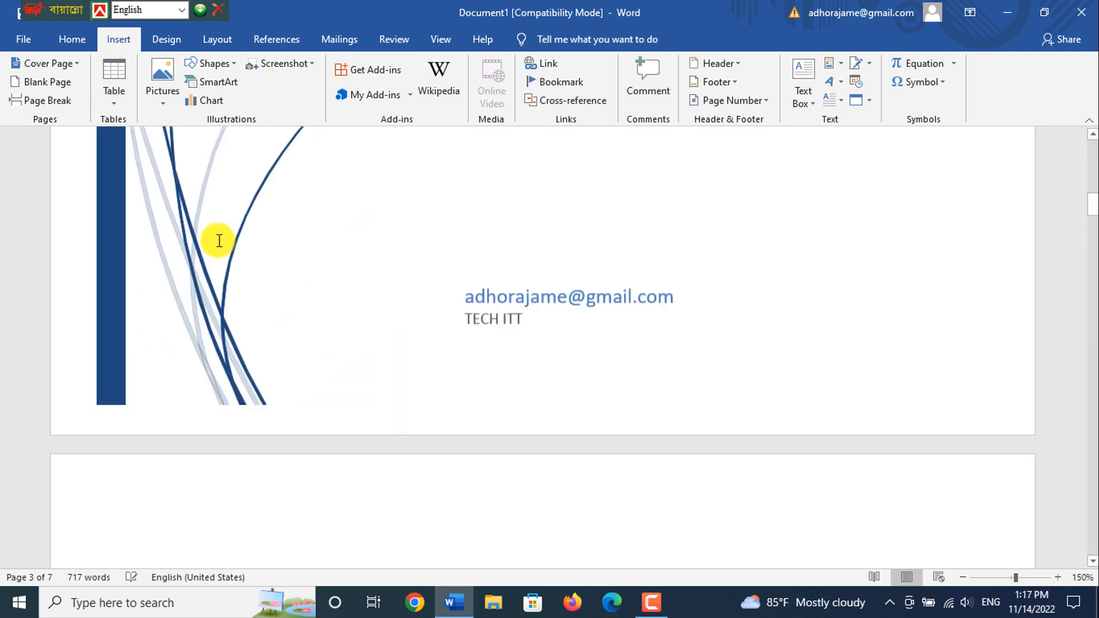
scroll(228, 277, down, 15)
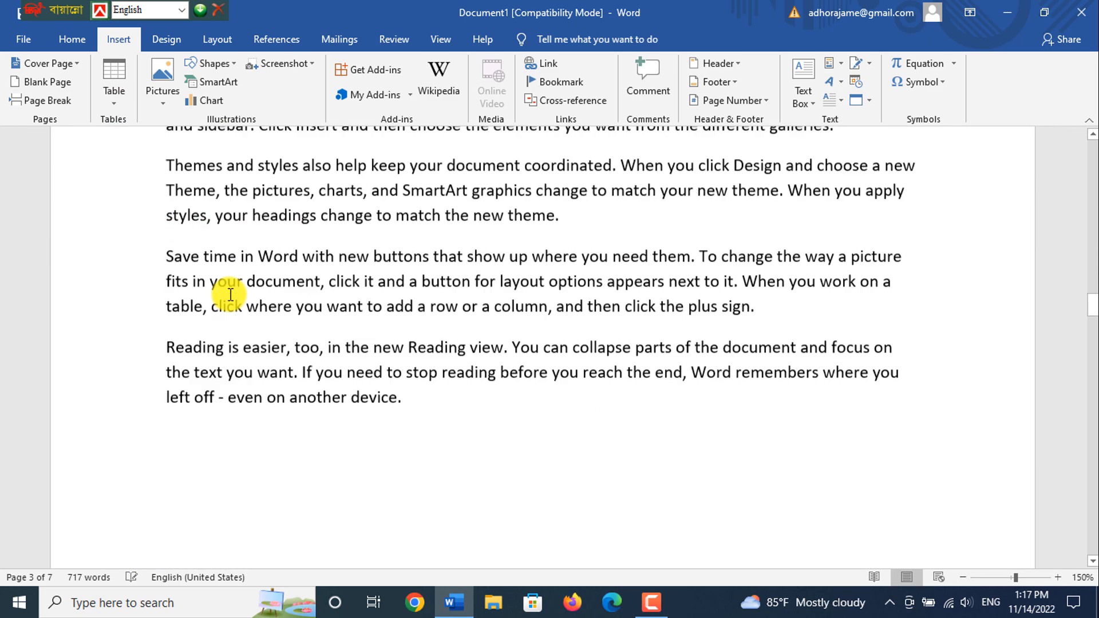
scroll(231, 295, up, 10)
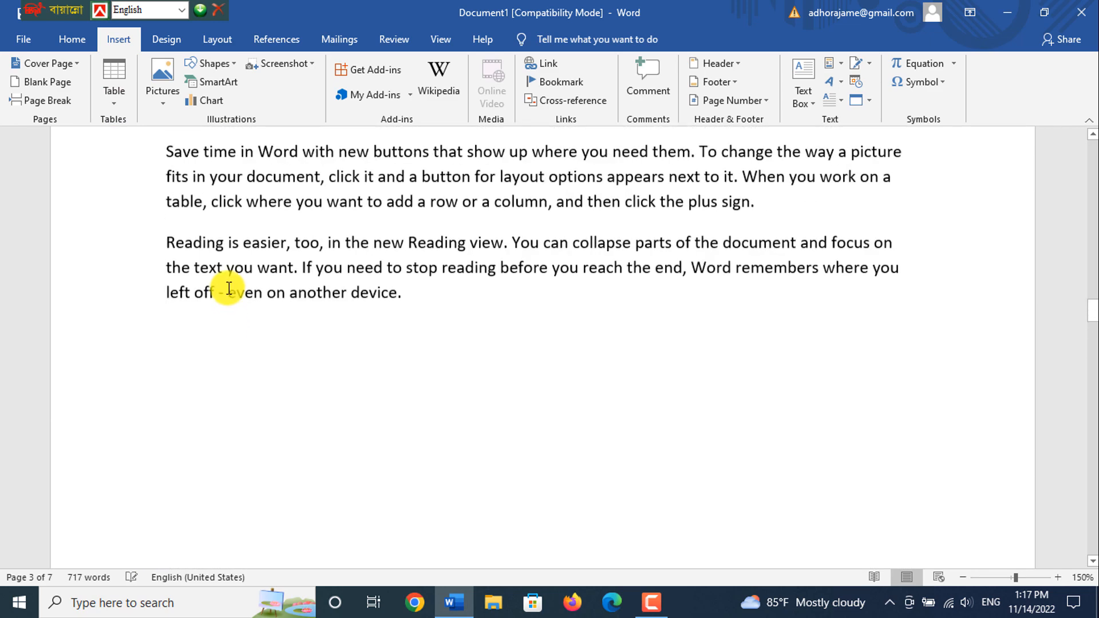
scroll(229, 289, down, 12)
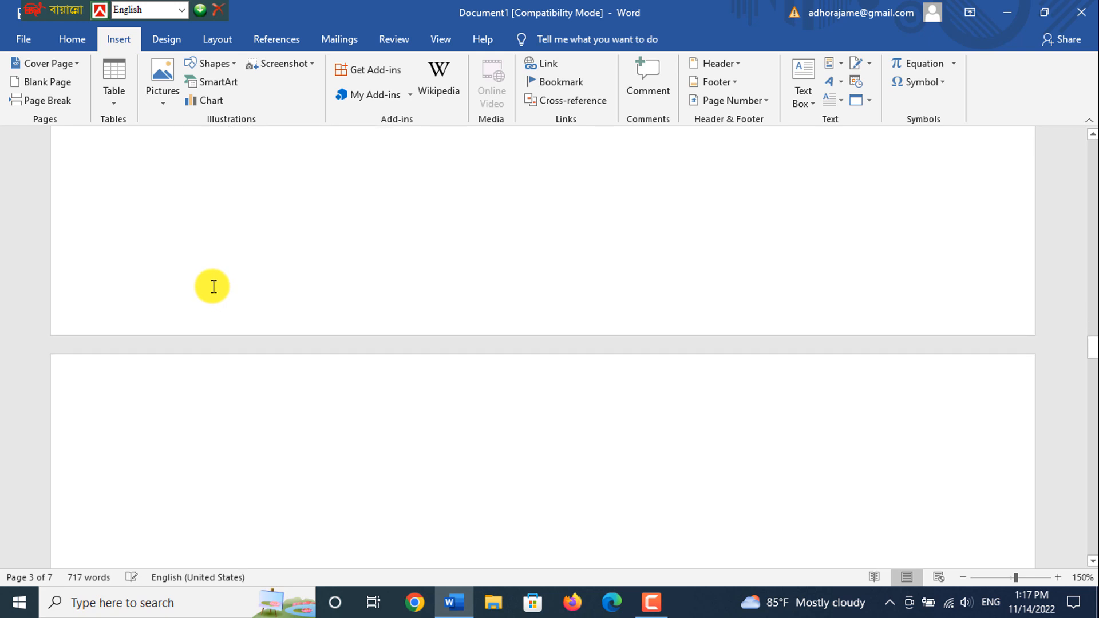
Insert a table of 4 columns and 3 rows on the blank page after the body text
scroll(214, 319, up, 2)
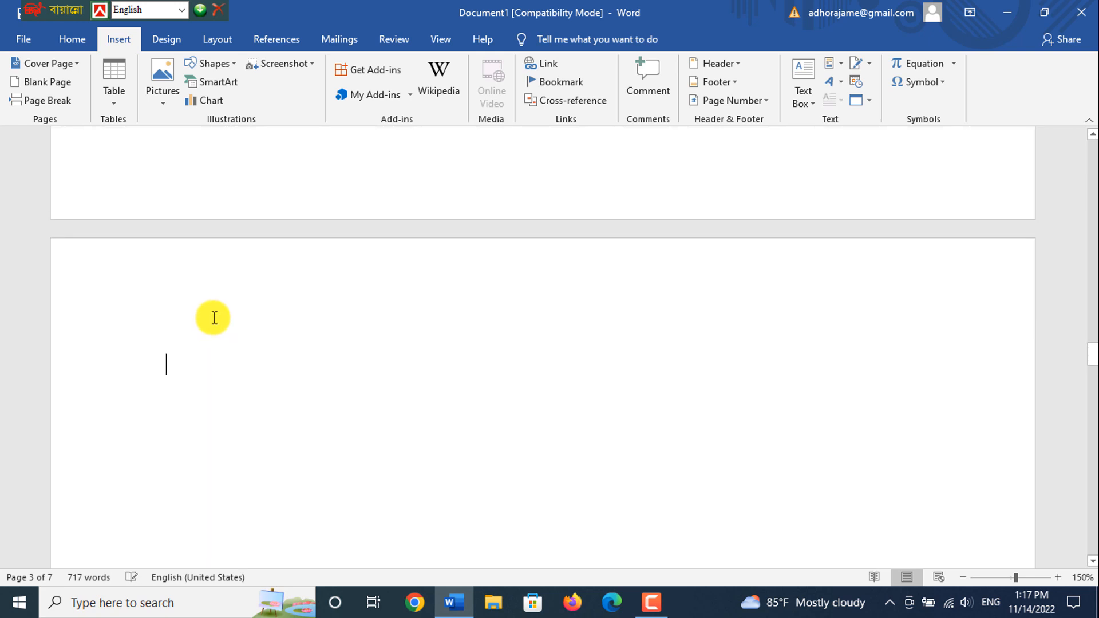
click(116, 78)
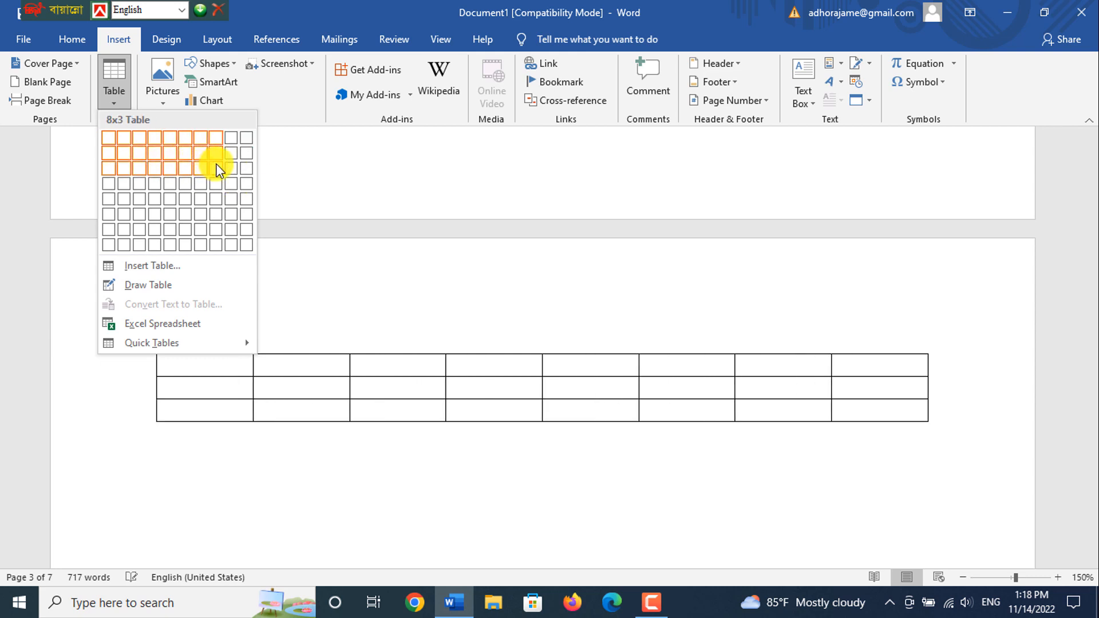
click(161, 170)
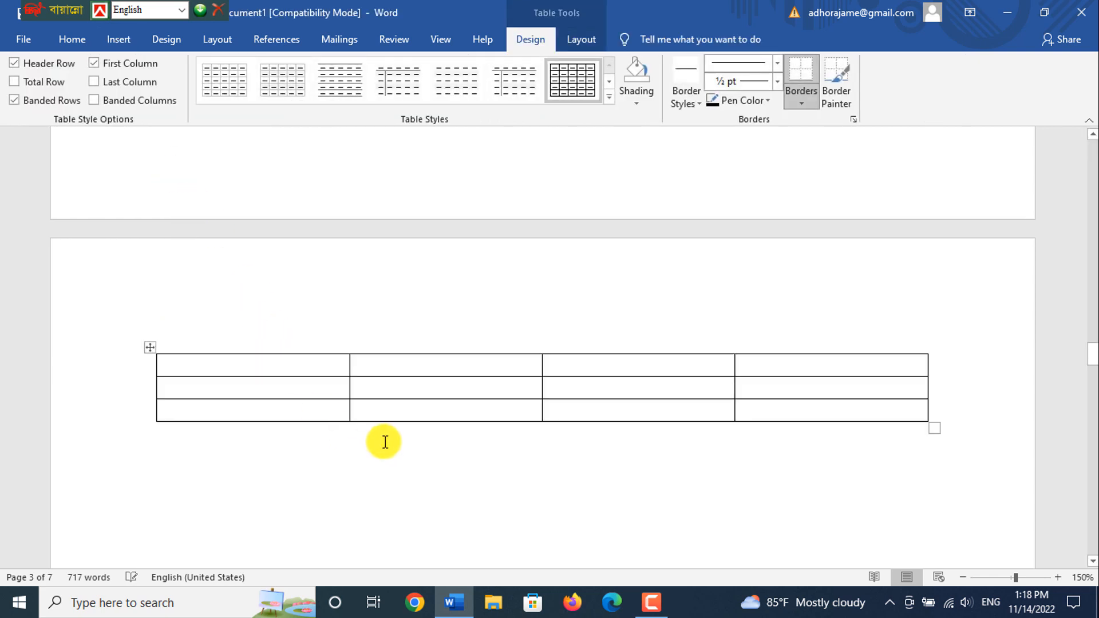
Try narrowing the table's first column to less than half its width, and widen it back again
scroll(412, 445, down, 3)
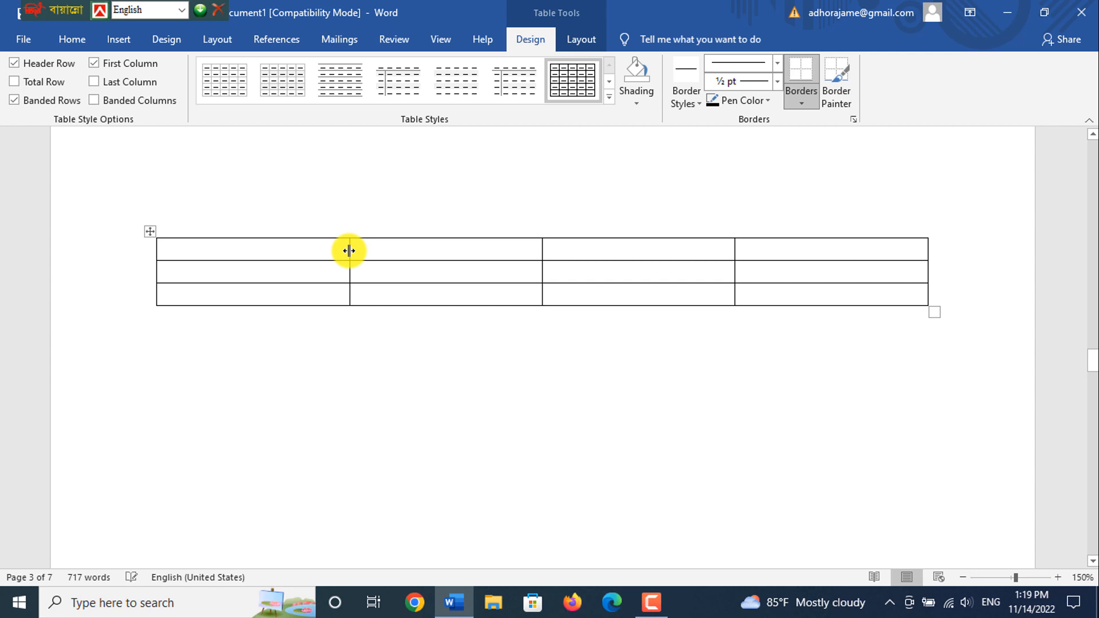
drag(349, 250, 237, 268)
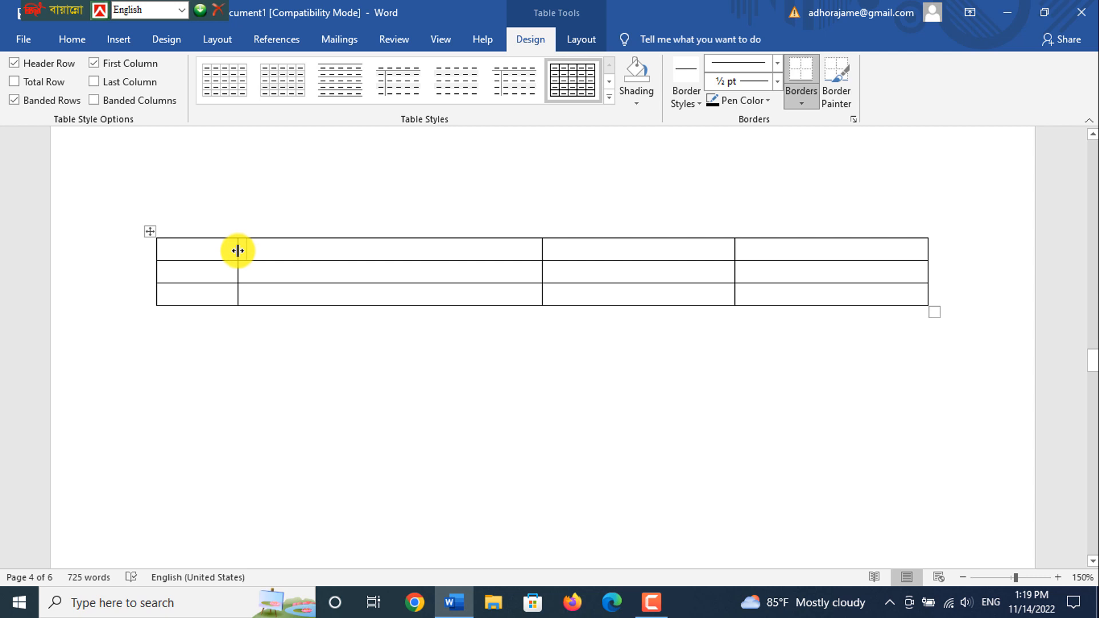
drag(238, 251, 346, 263)
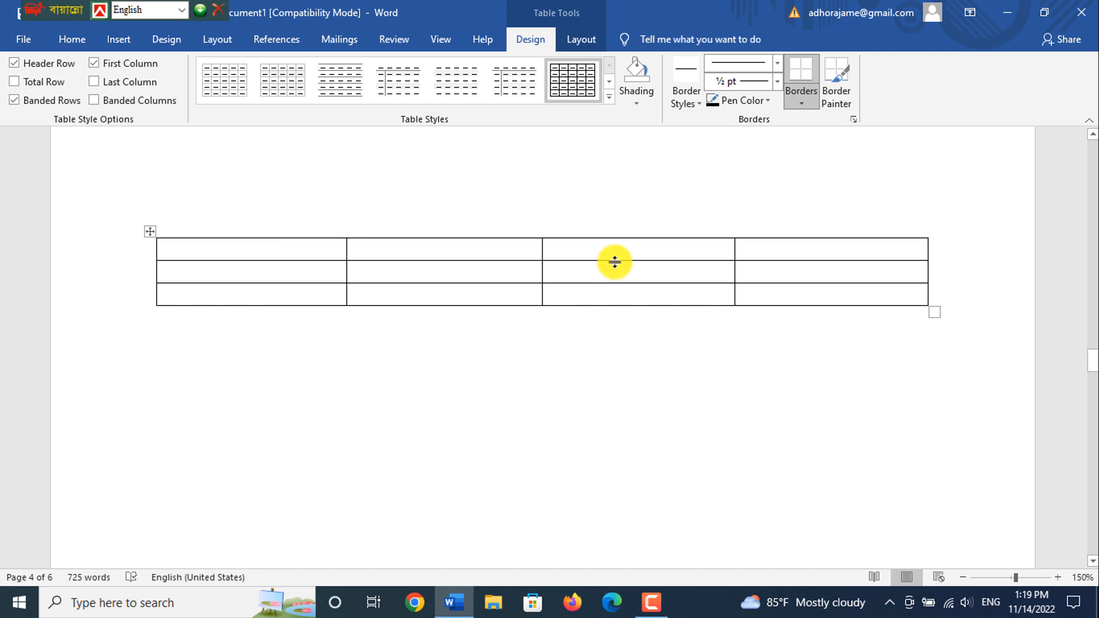
drag(615, 259, 612, 259)
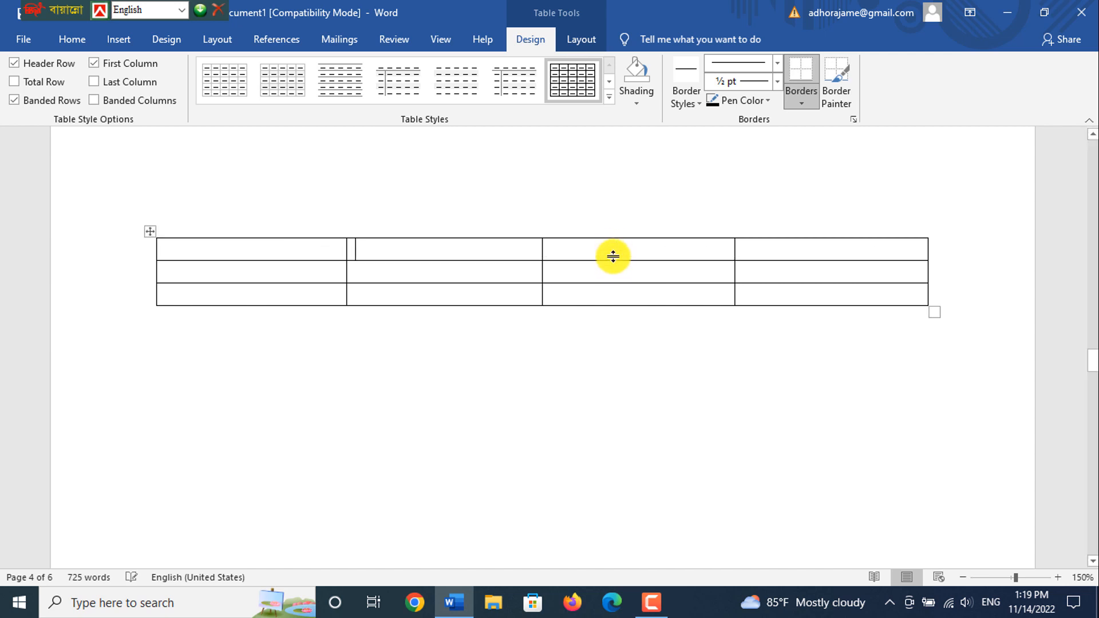
Widen the table's third column slightly and pull both outer edges of the table inward
mouse_move(733, 253)
mouse_down()
mouse_move(647, 265)
mouse_move(752, 259)
mouse_up()
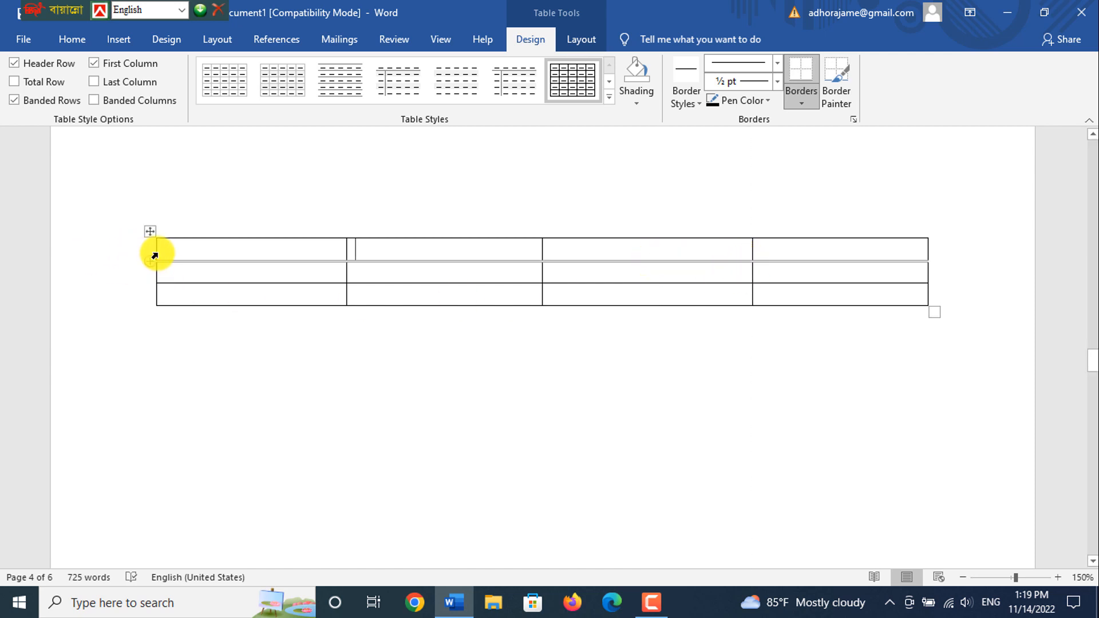
drag(155, 250, 265, 259)
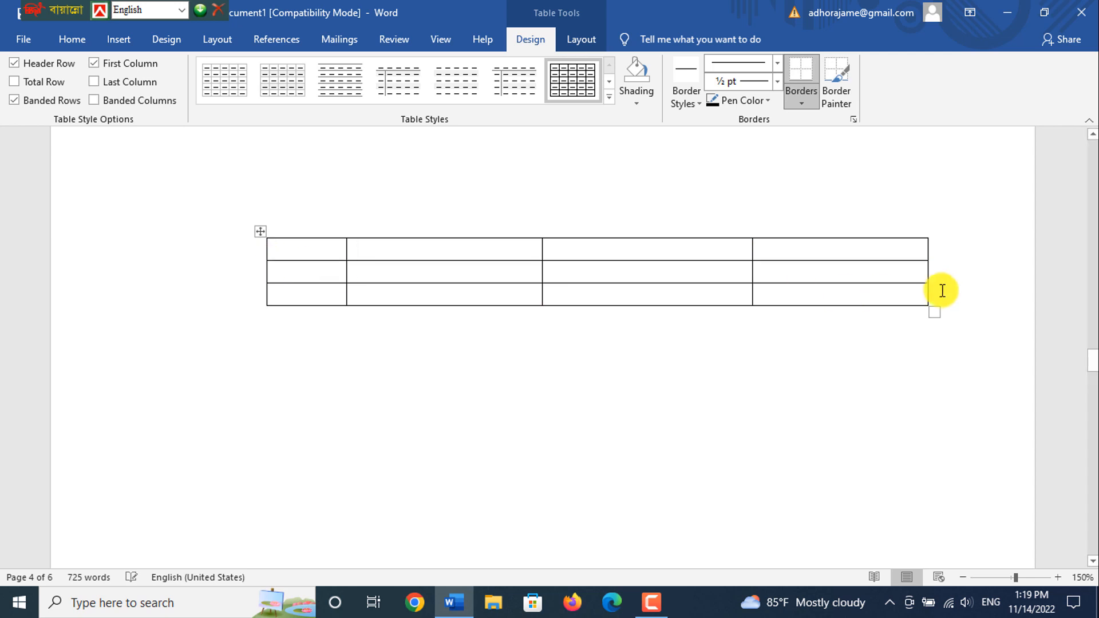
drag(926, 271, 839, 275)
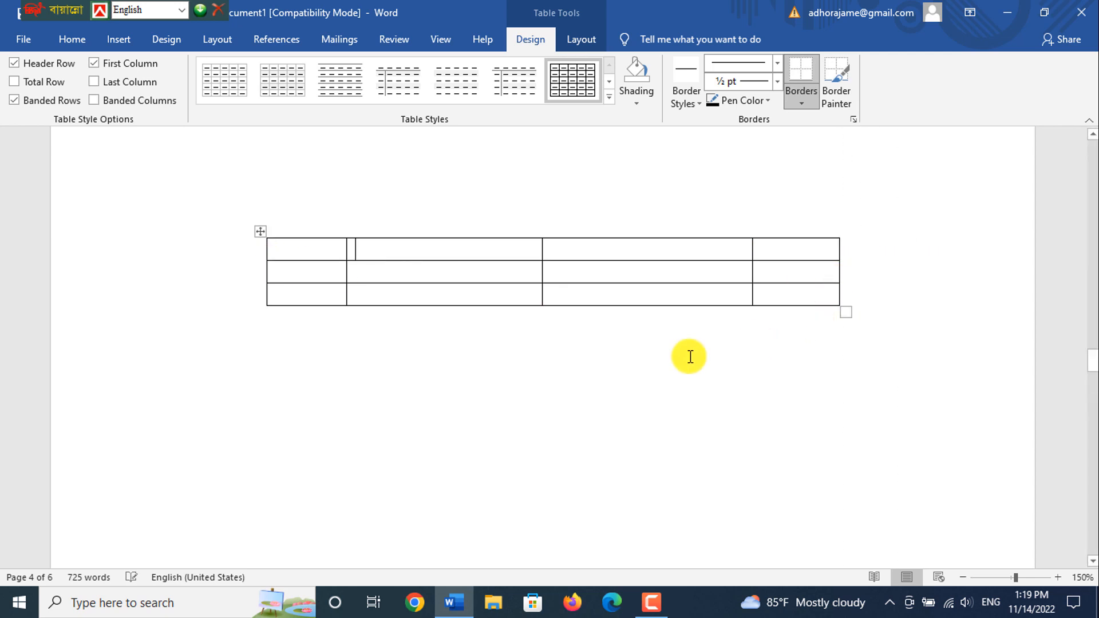
Try moving the whole table down to the left margin and back up toward its previous place
click(323, 252)
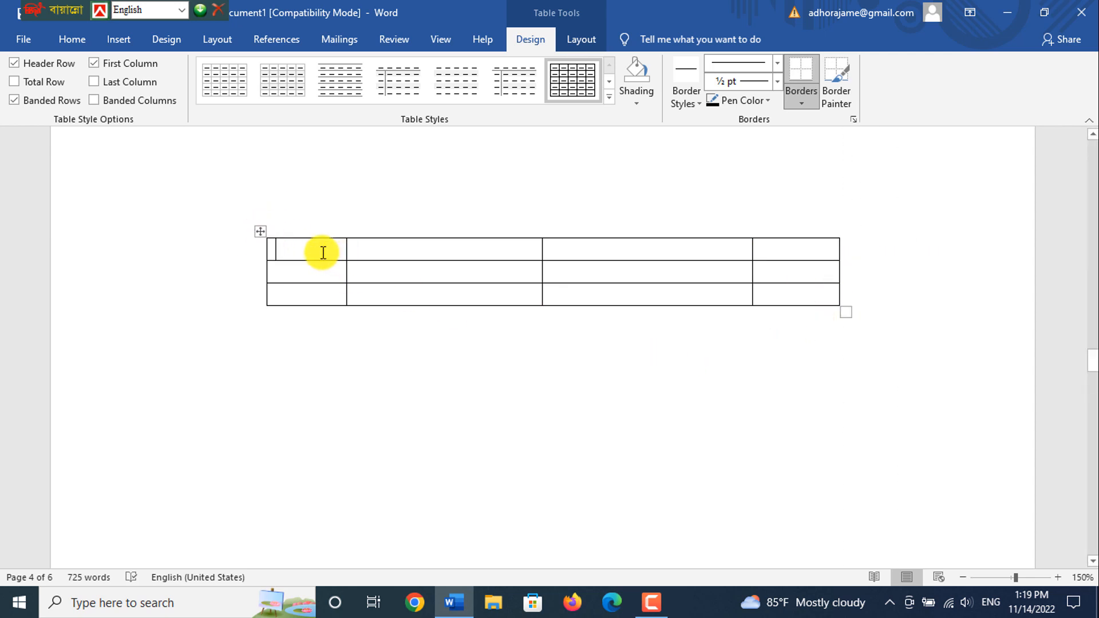
click(261, 232)
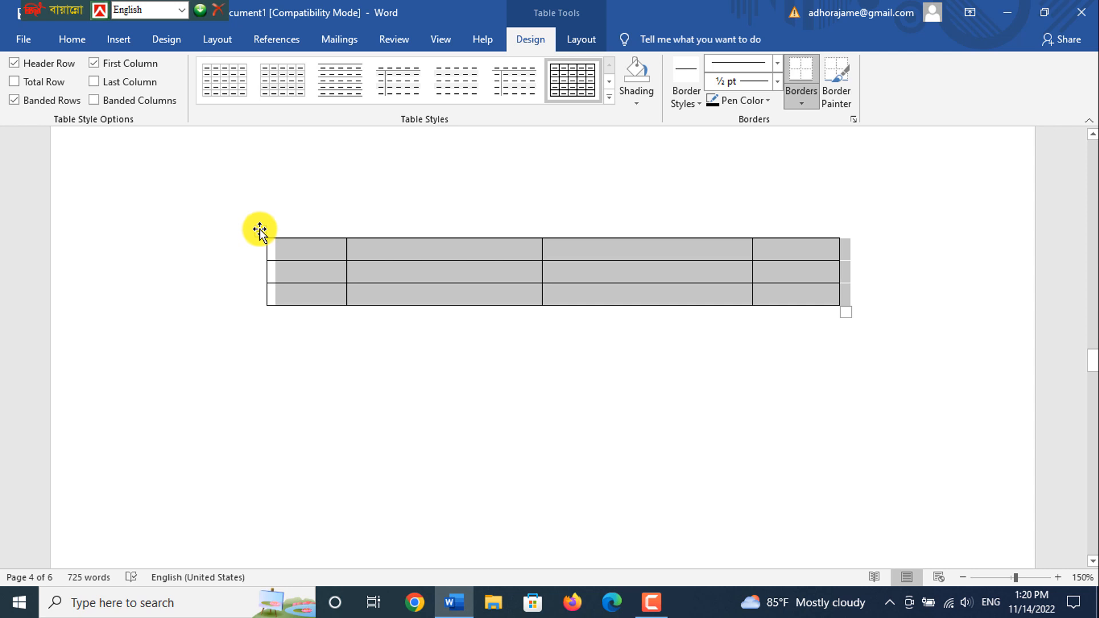
drag(260, 231, 161, 383)
drag(150, 317, 262, 256)
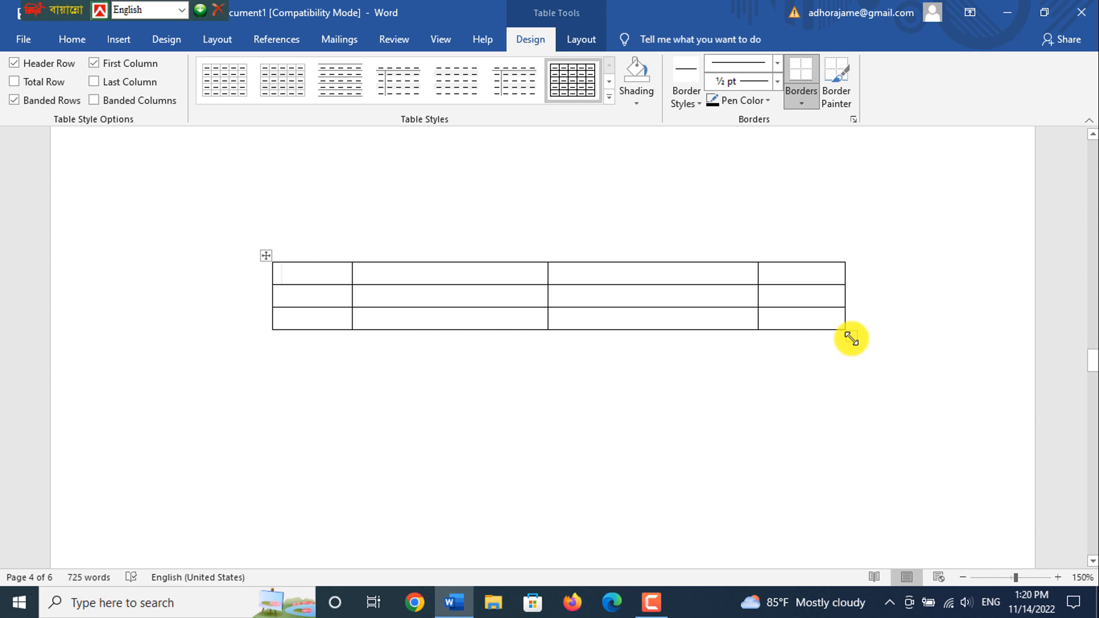
Enlarge the whole table so it spans the text width from the left margin, and widen its first column
drag(852, 339, 1001, 432)
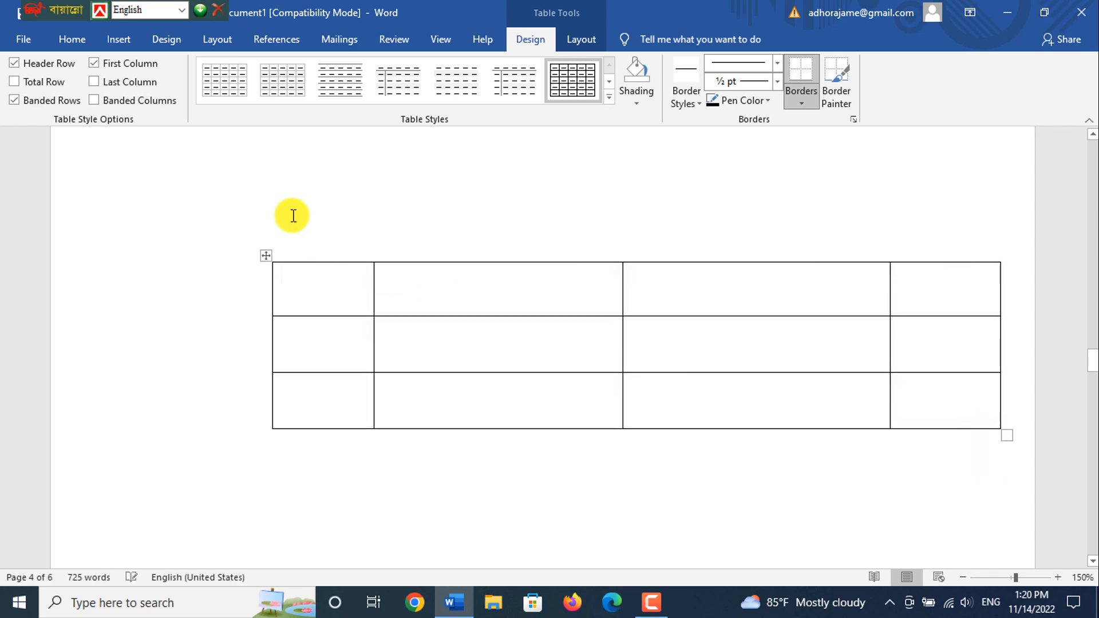
drag(263, 257, 150, 254)
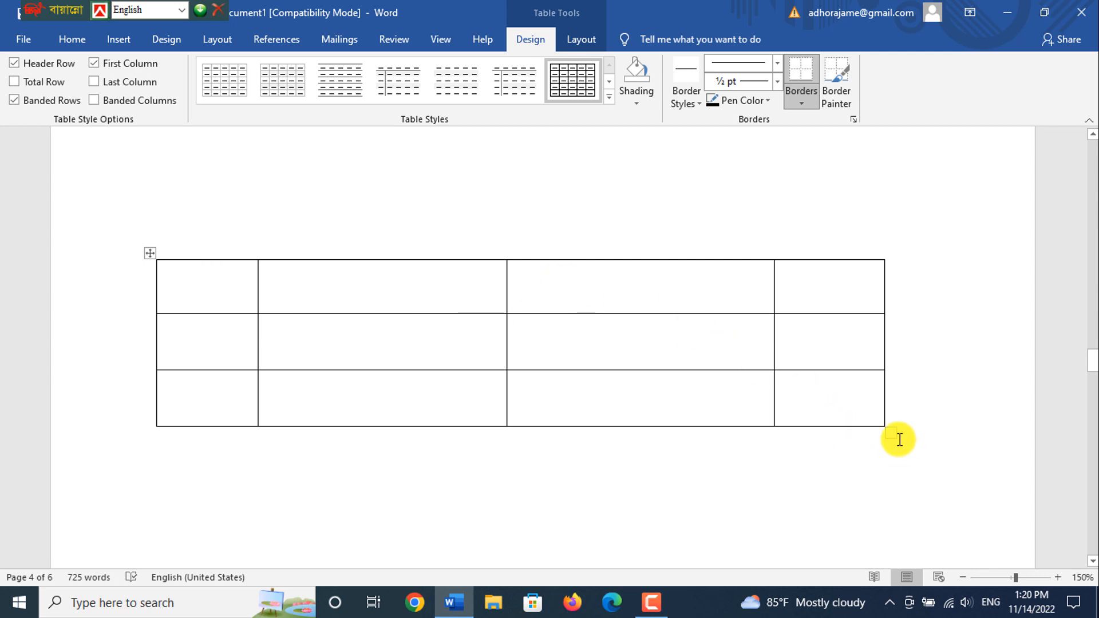
drag(910, 437, 985, 449)
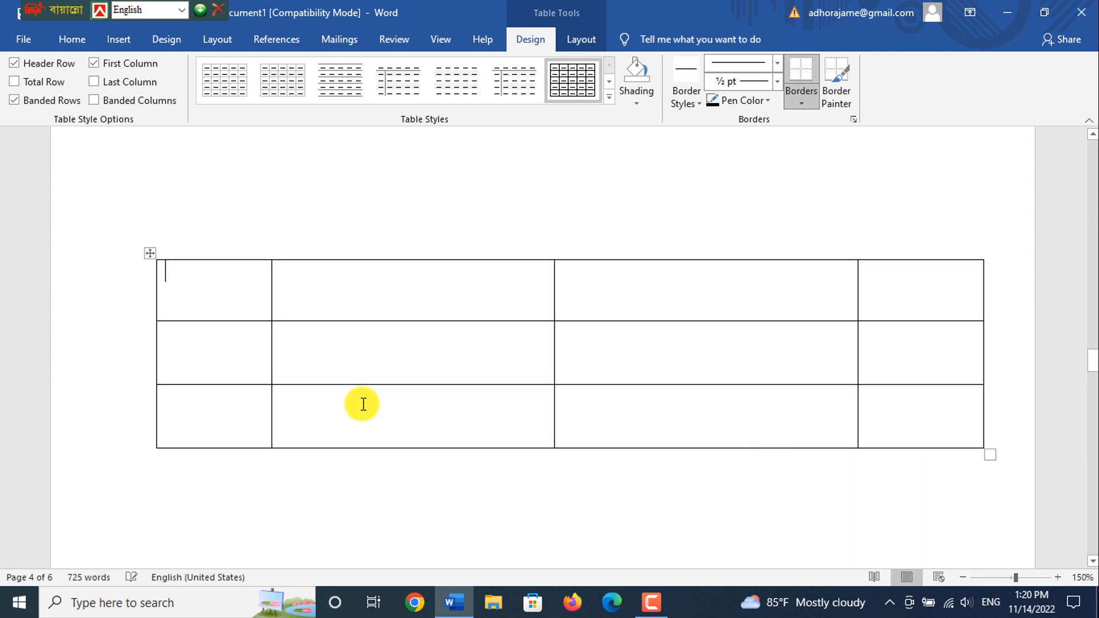
click(342, 347)
click(221, 290)
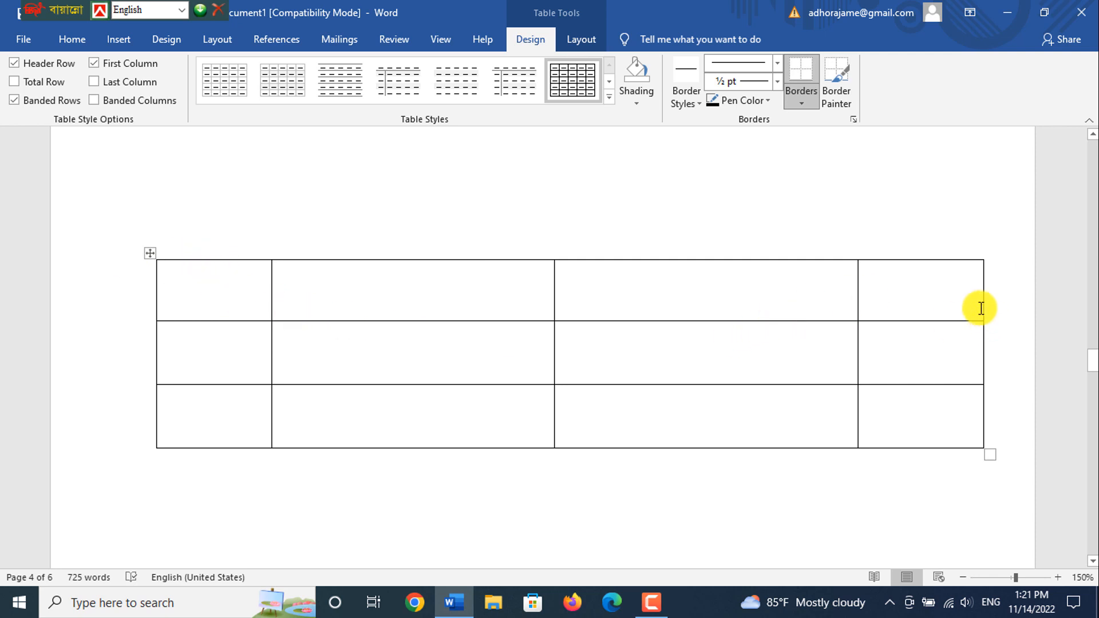
drag(988, 456, 930, 433)
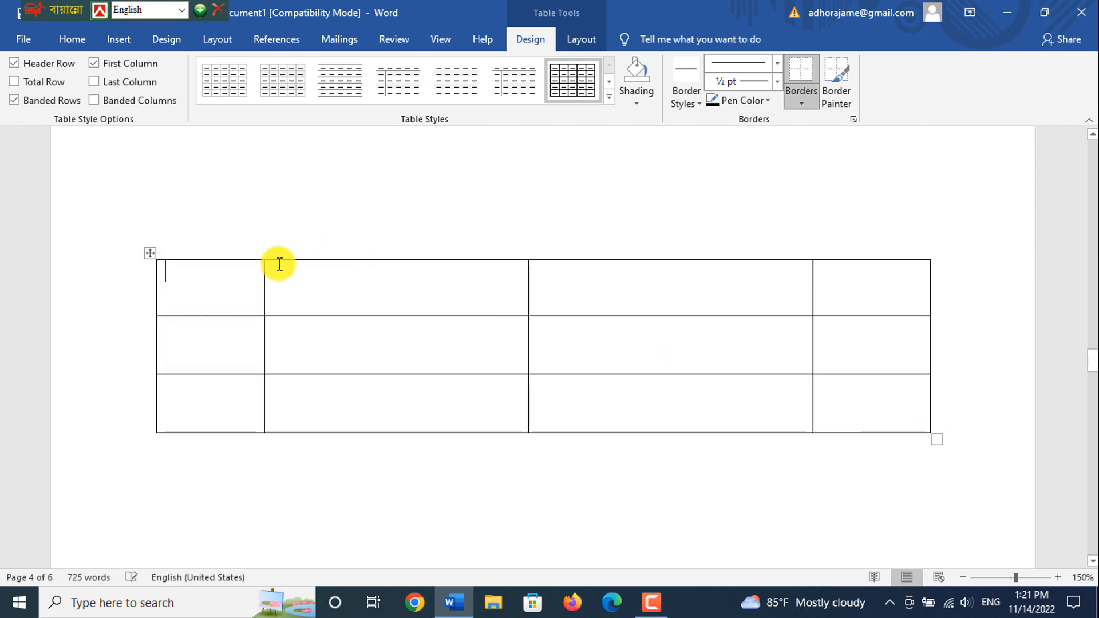
drag(264, 291, 324, 292)
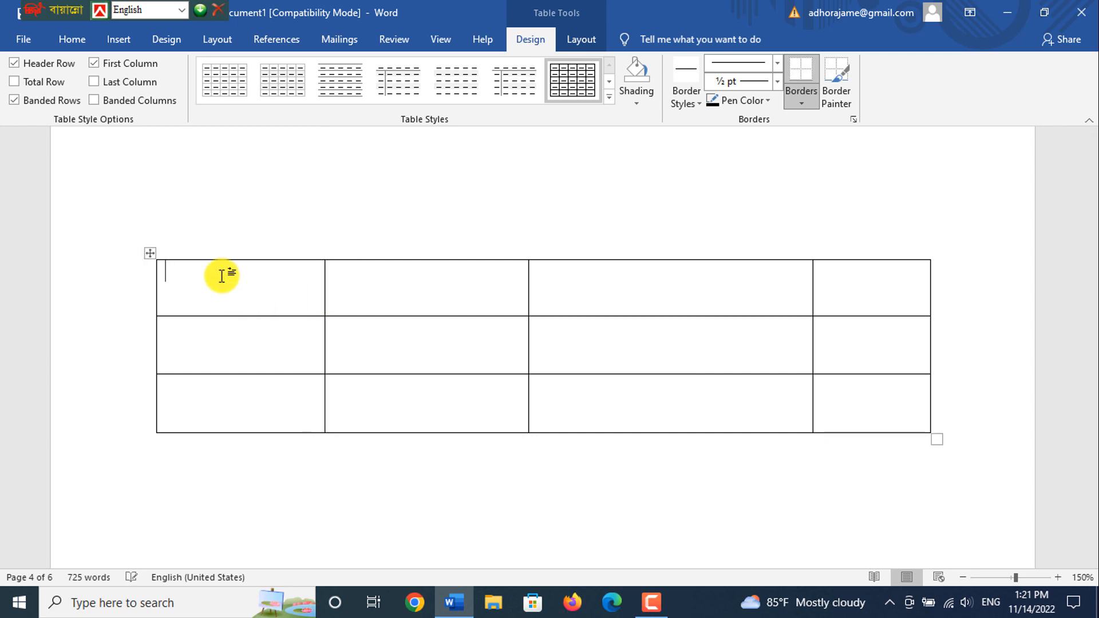
Fill the table's first row with tgbhtfh, hfghfgh, dfghdfgh and szfg, and start the second row with dfgdfg and fgdfg
click(491, 303)
key(Tab)
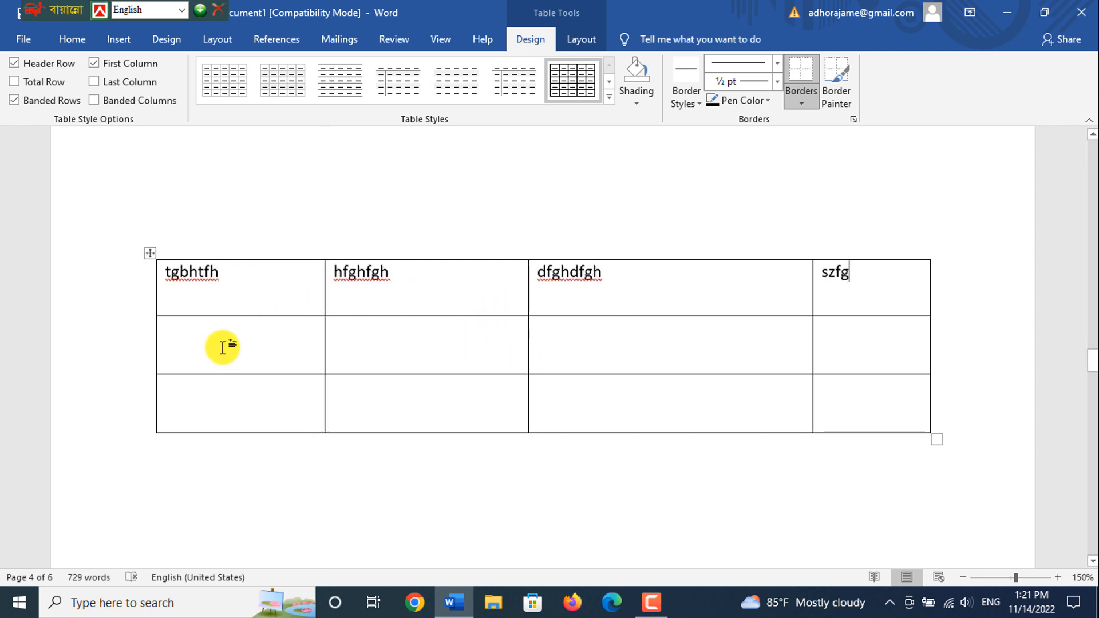
click(222, 347)
text(dfgdfg)
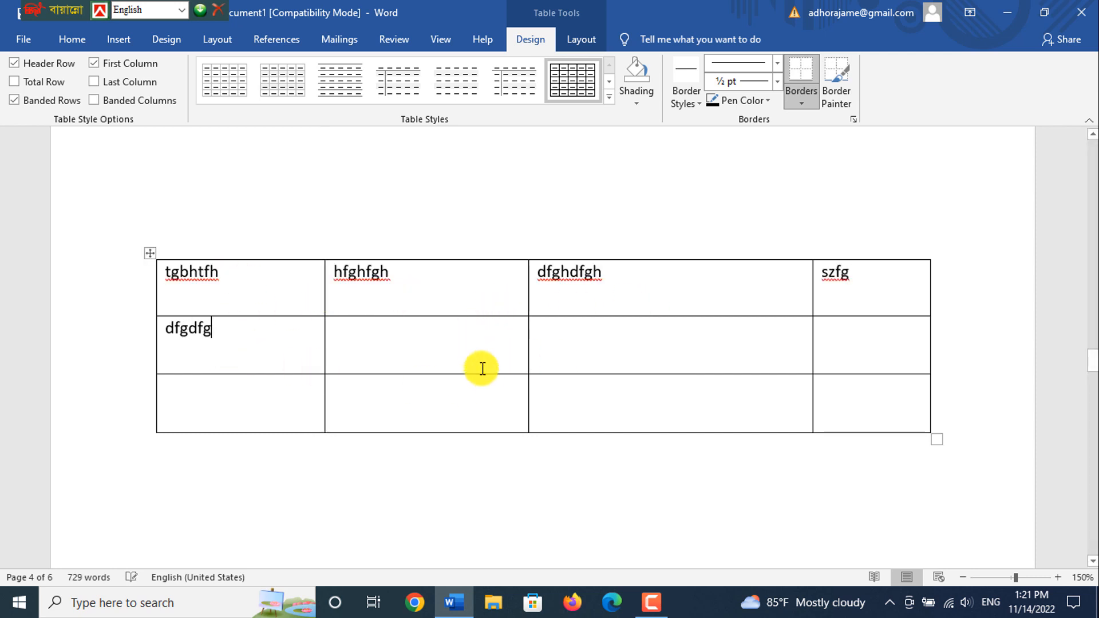
click(462, 356)
text(fgdfg)
Insert a second table of 7 columns and 8 rows in the empty space below the first table
click(510, 474)
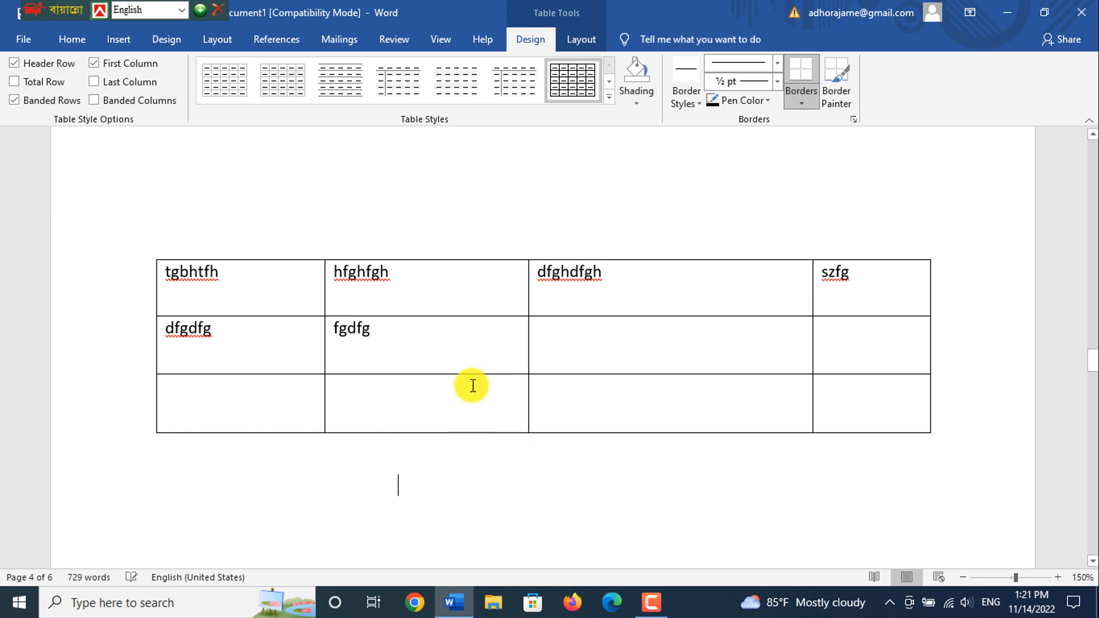
scroll(471, 383, down, 2)
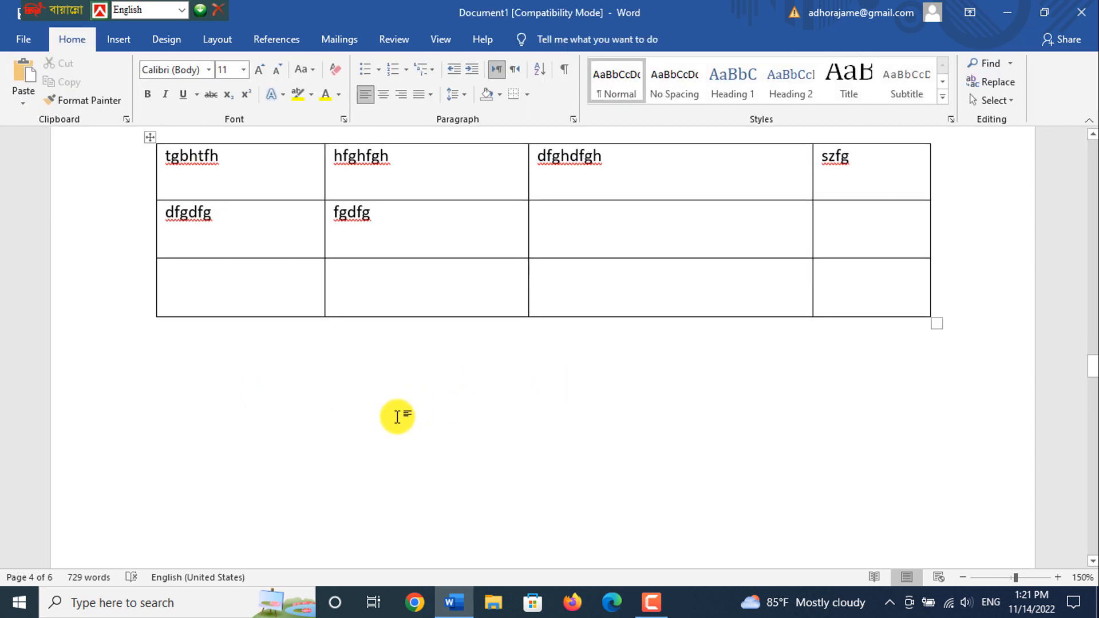
scroll(389, 409, down, 3)
scroll(640, 350, down, 3)
scroll(628, 346, up, 3)
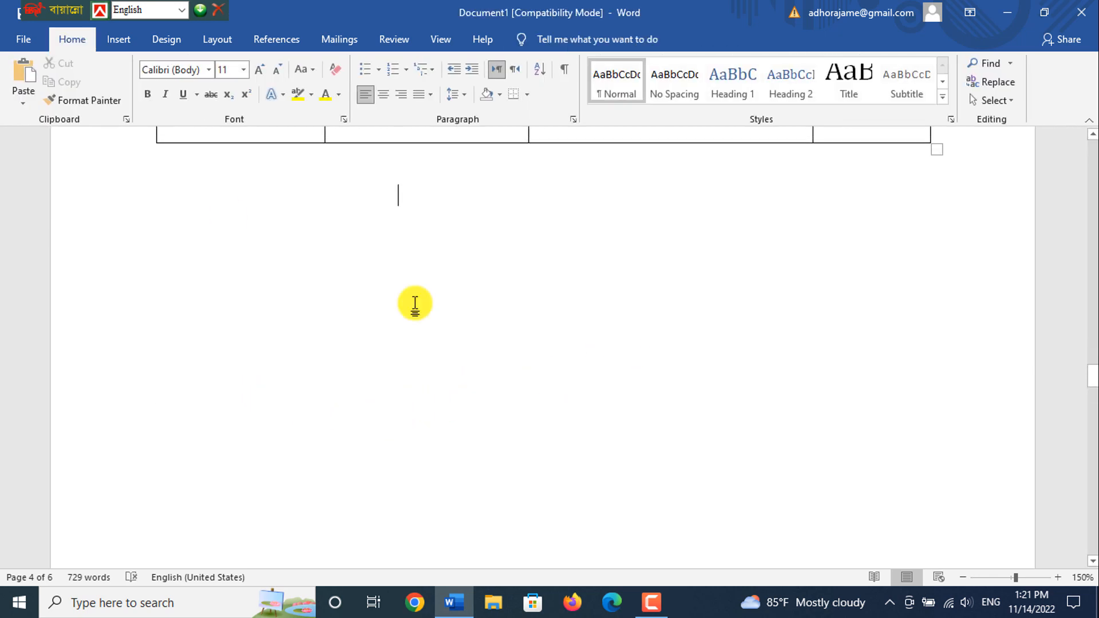
click(115, 38)
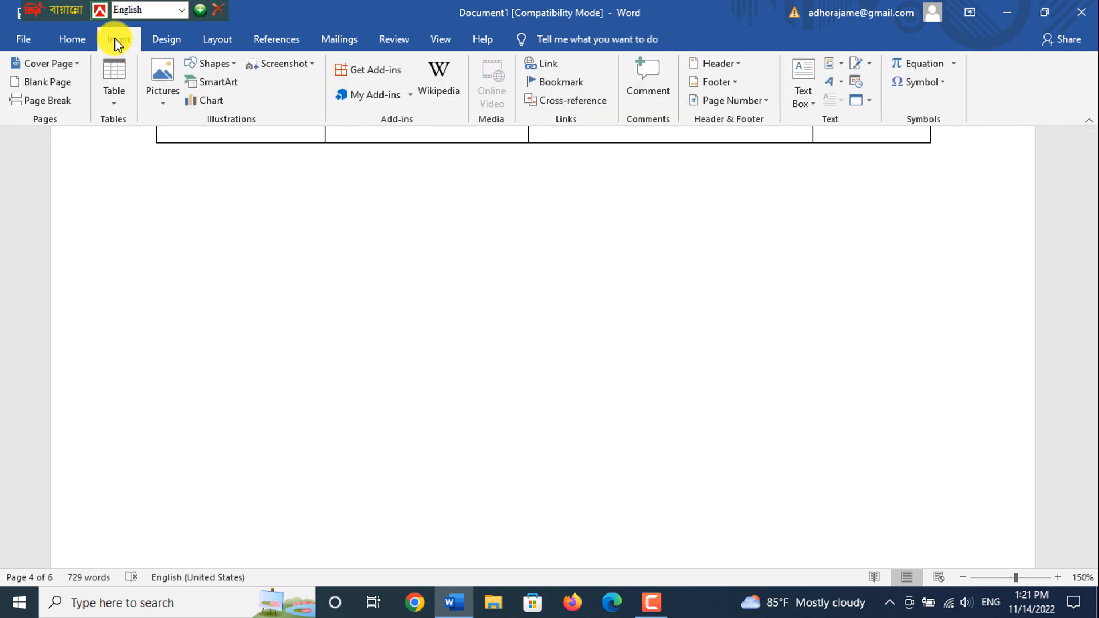
click(119, 79)
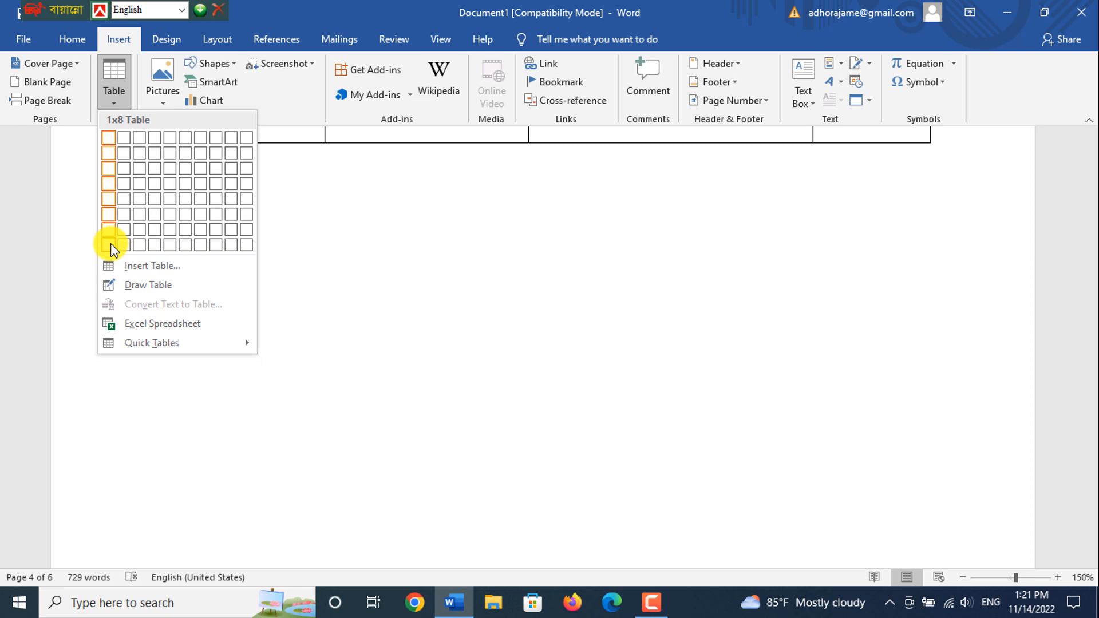
click(199, 245)
scroll(515, 295, down, 5)
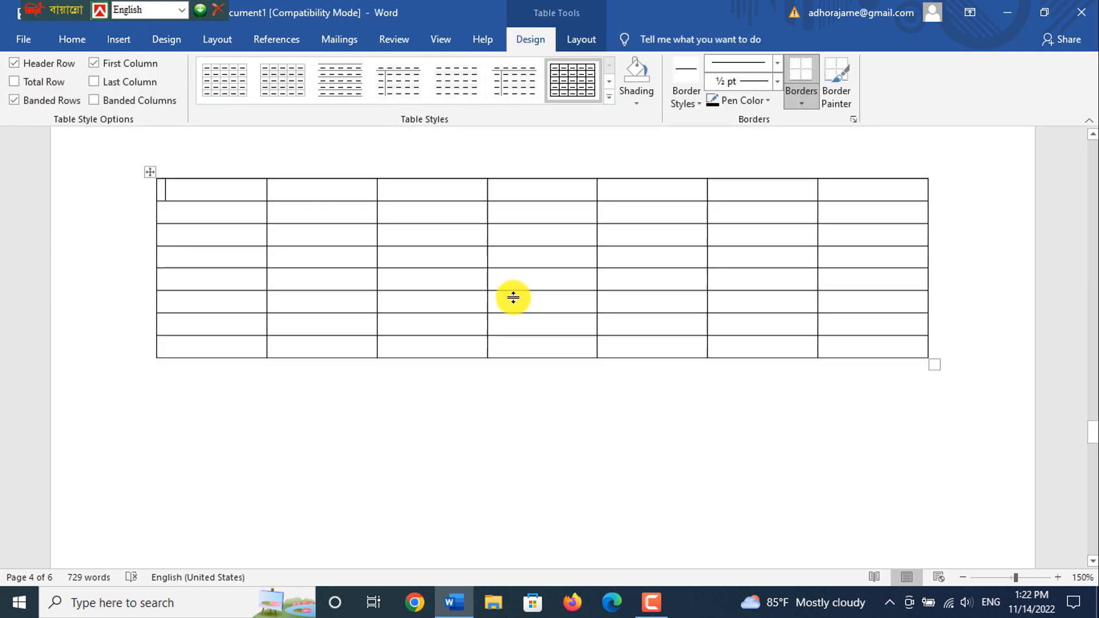
Enlarge the new seven-column table from its lower corner so its rows become taller and its columns slightly wider
scroll(513, 295, up, 5)
scroll(517, 293, down, 4)
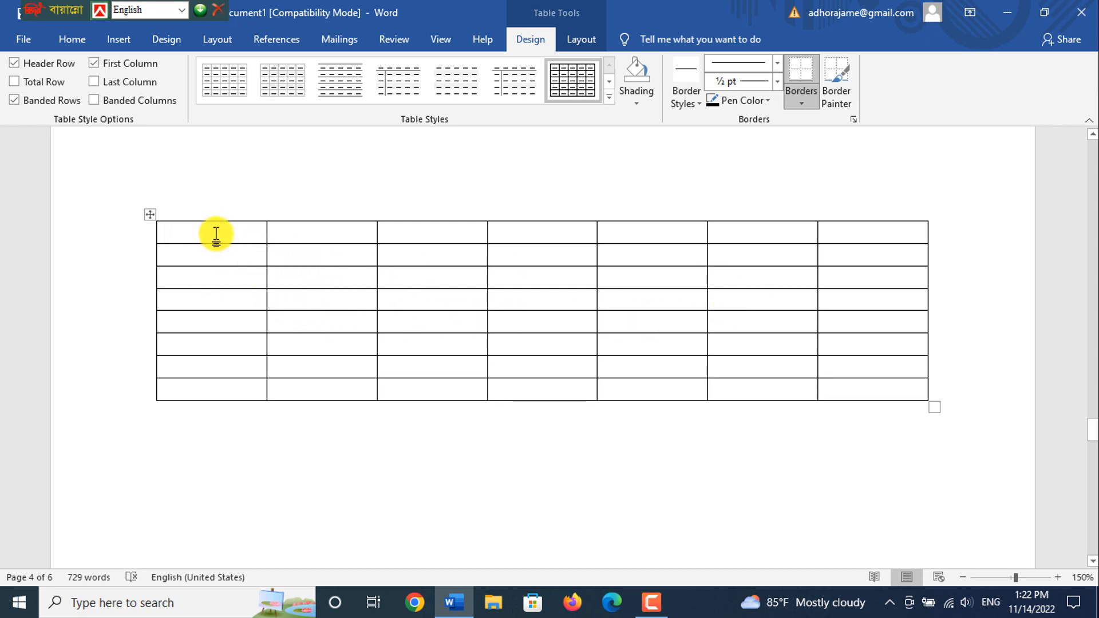
drag(934, 408, 937, 460)
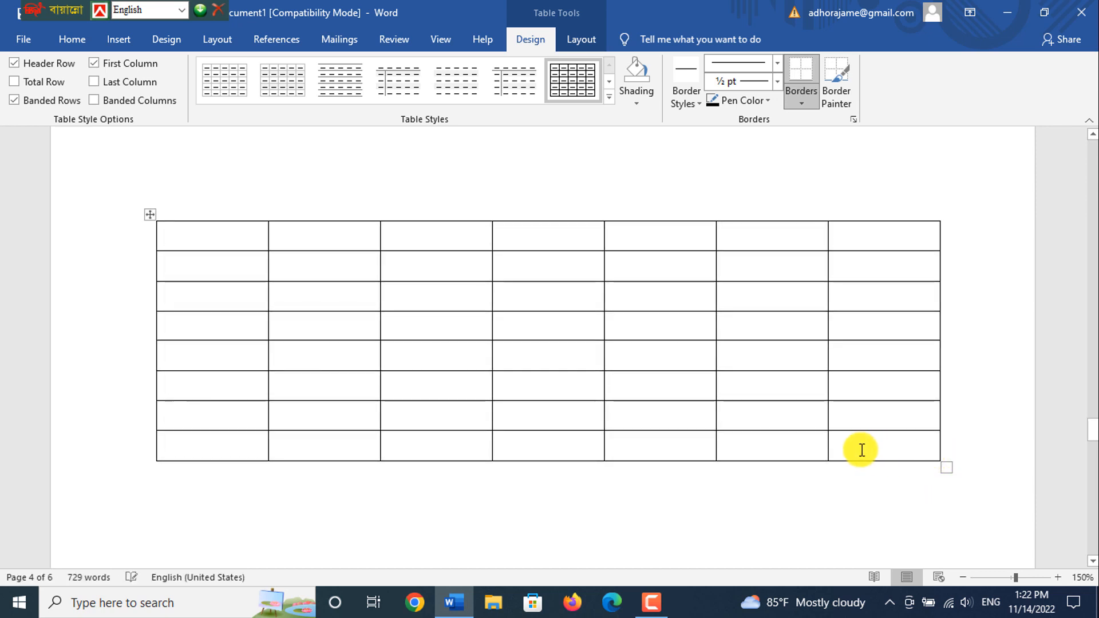
Fill the new table's third row with sun, min, Tue, Wed, Thu, Fri and Sat
click(1023, 579)
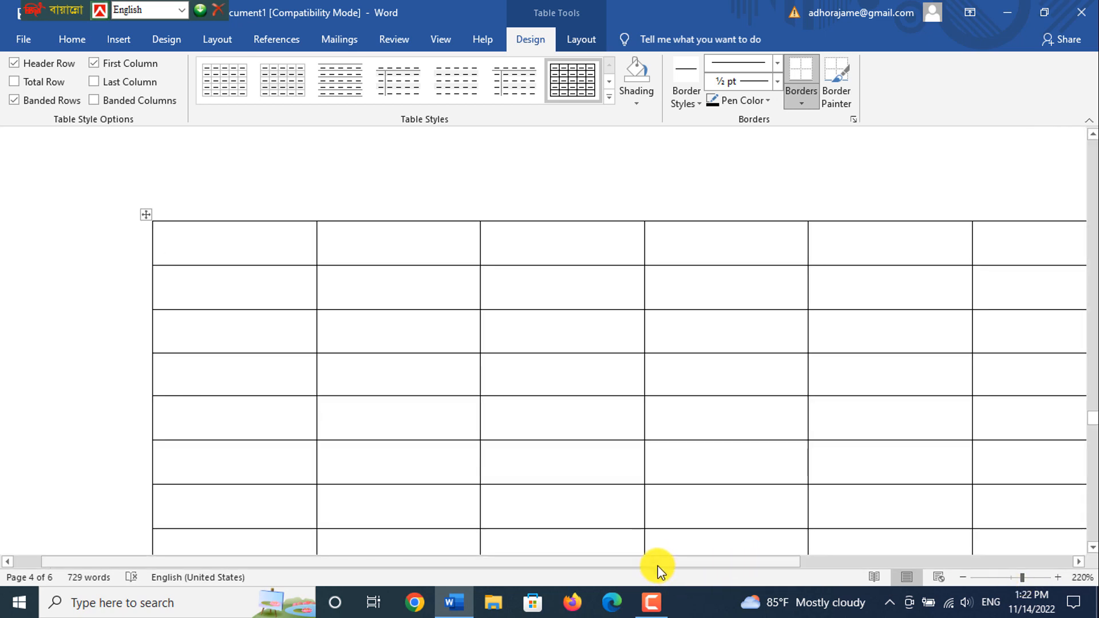
drag(658, 566, 741, 562)
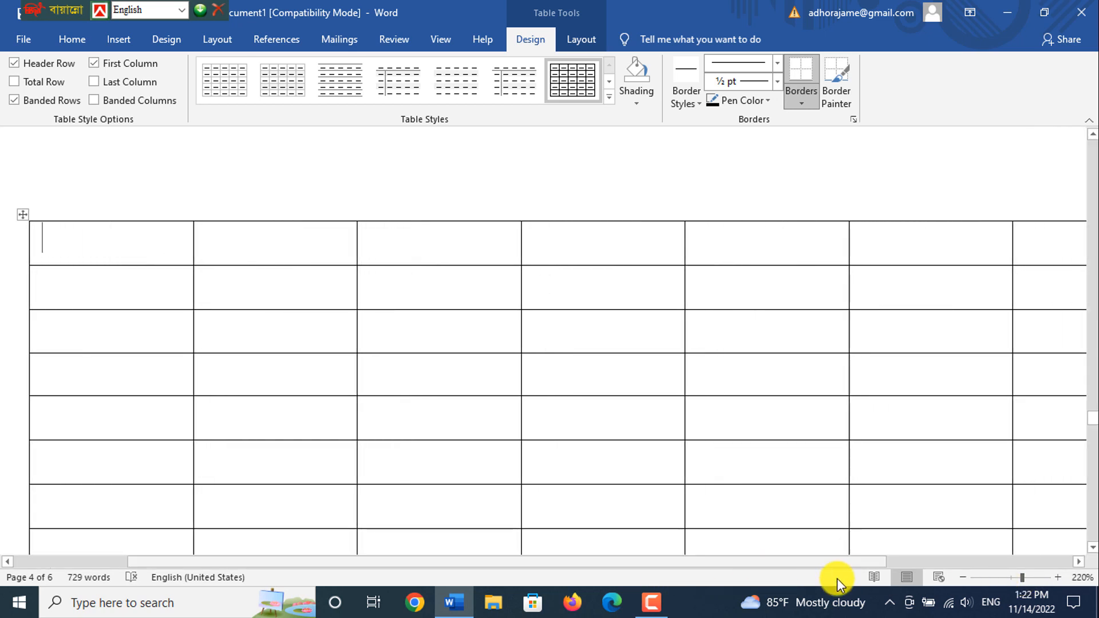
click(1018, 580)
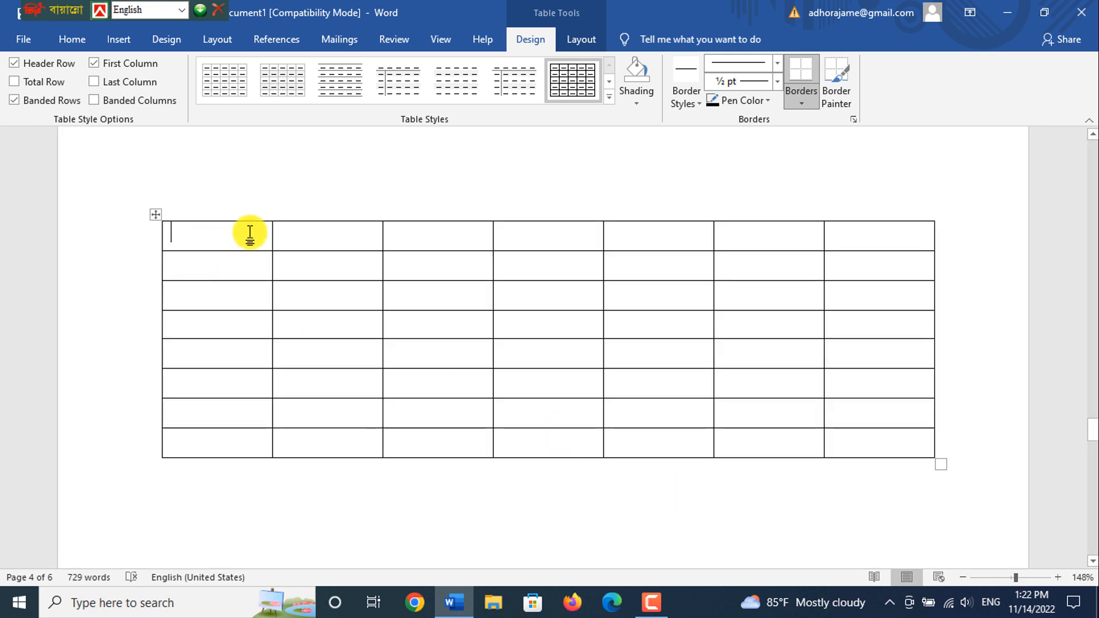
click(214, 268)
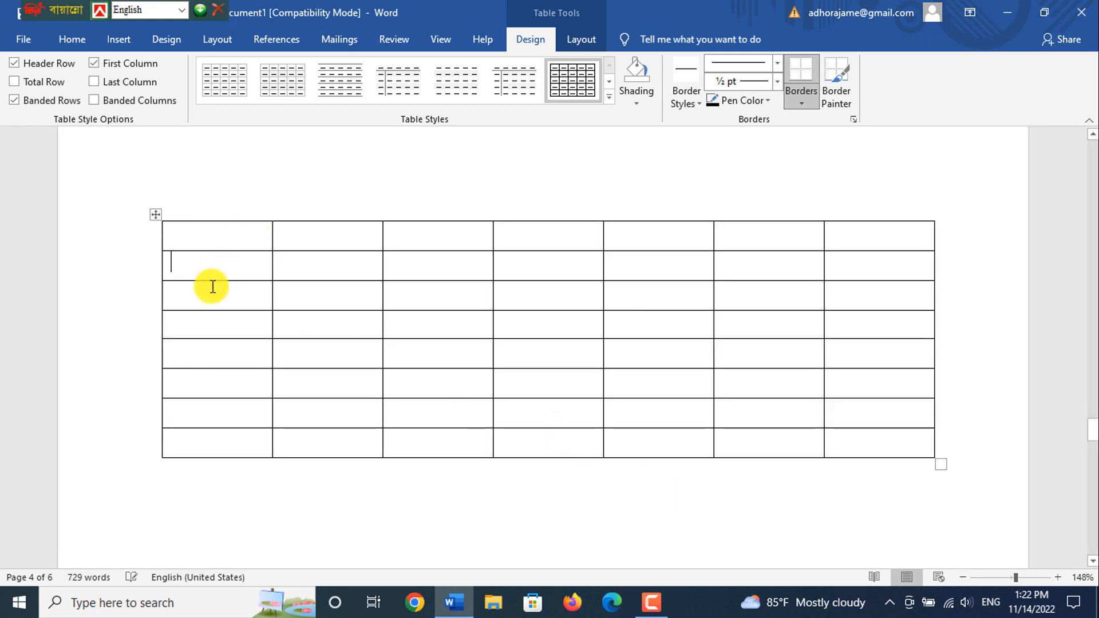
click(183, 308)
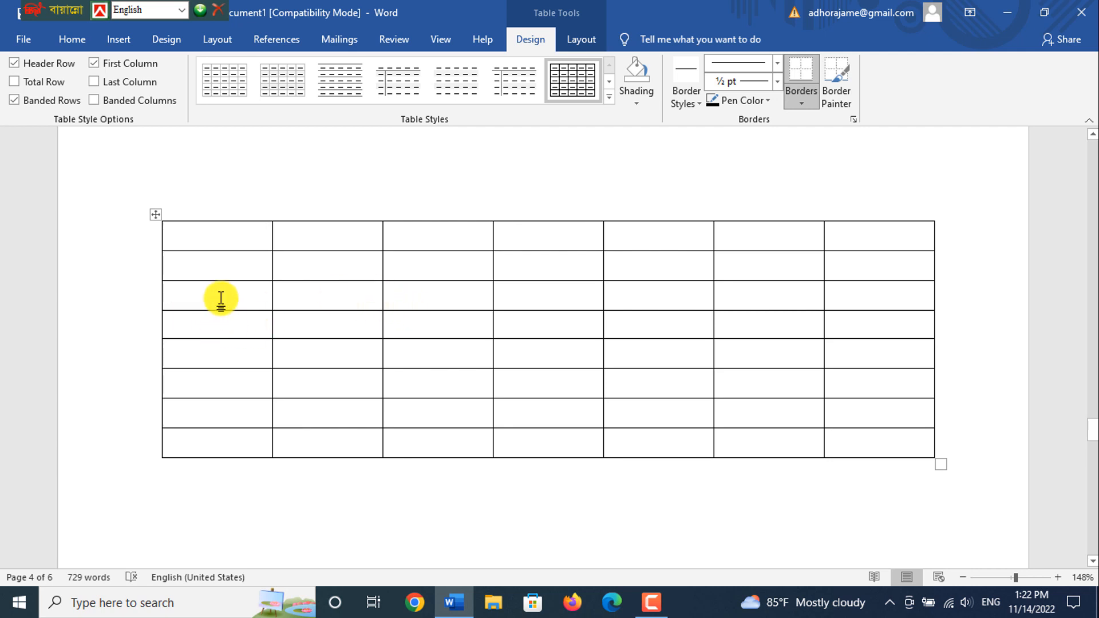
text(Sat)
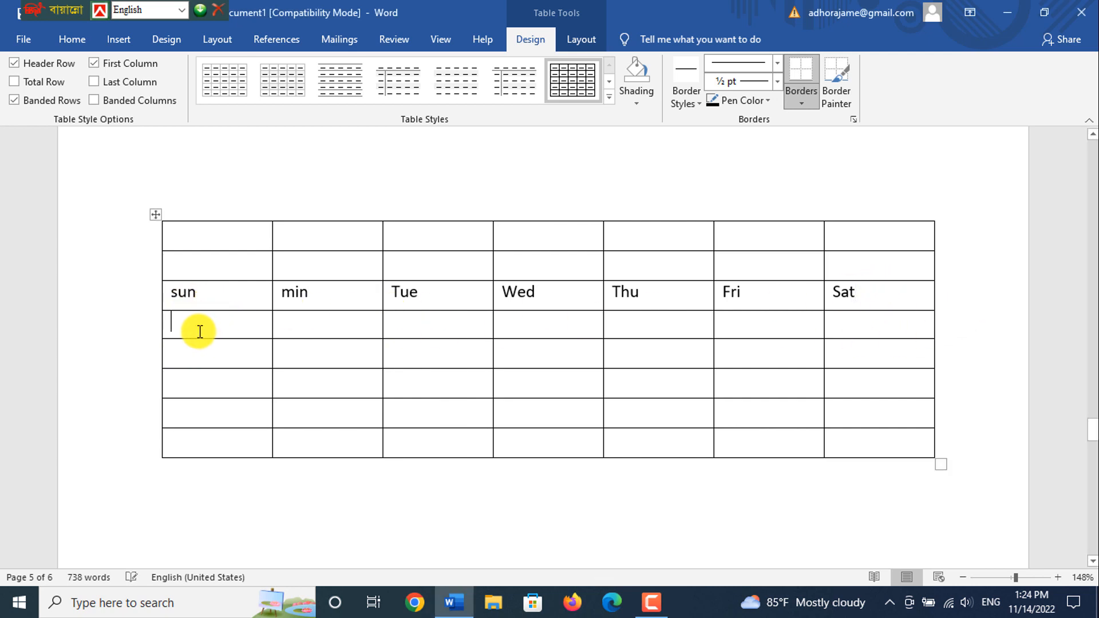
Enter the day numbers 01 to 31 in the rows below the weekday names, seven per row, starting under sun
text(01 )
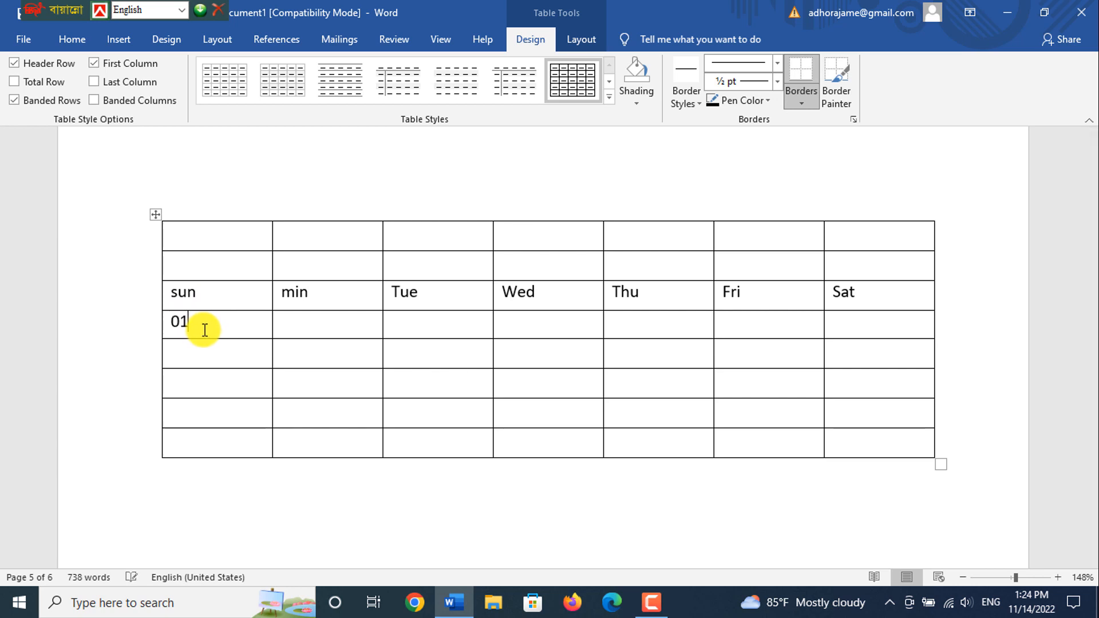
text(02 )
text(03)
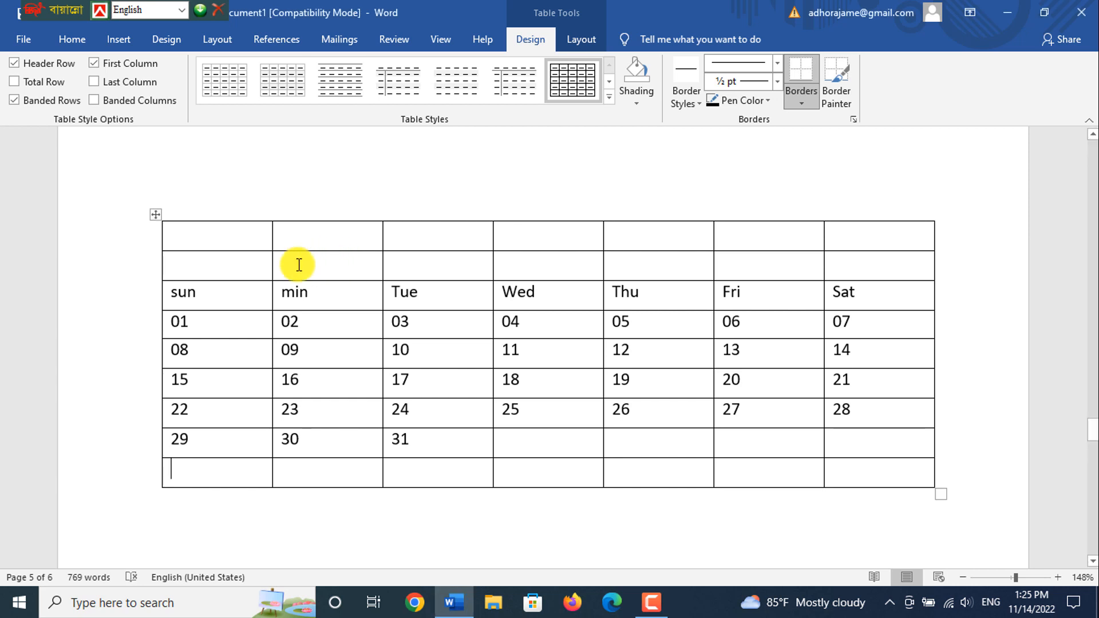
Delete the cells of the table's empty first row with the Shift cells left option
click(231, 269)
click(209, 233)
click(347, 233)
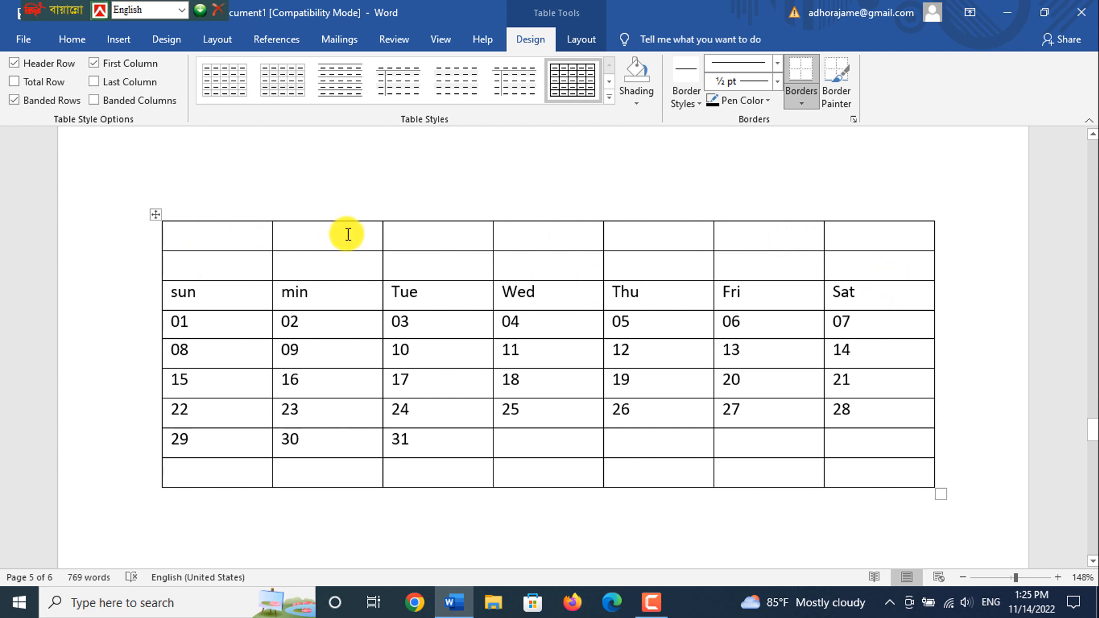
click(455, 241)
drag(197, 235, 926, 234)
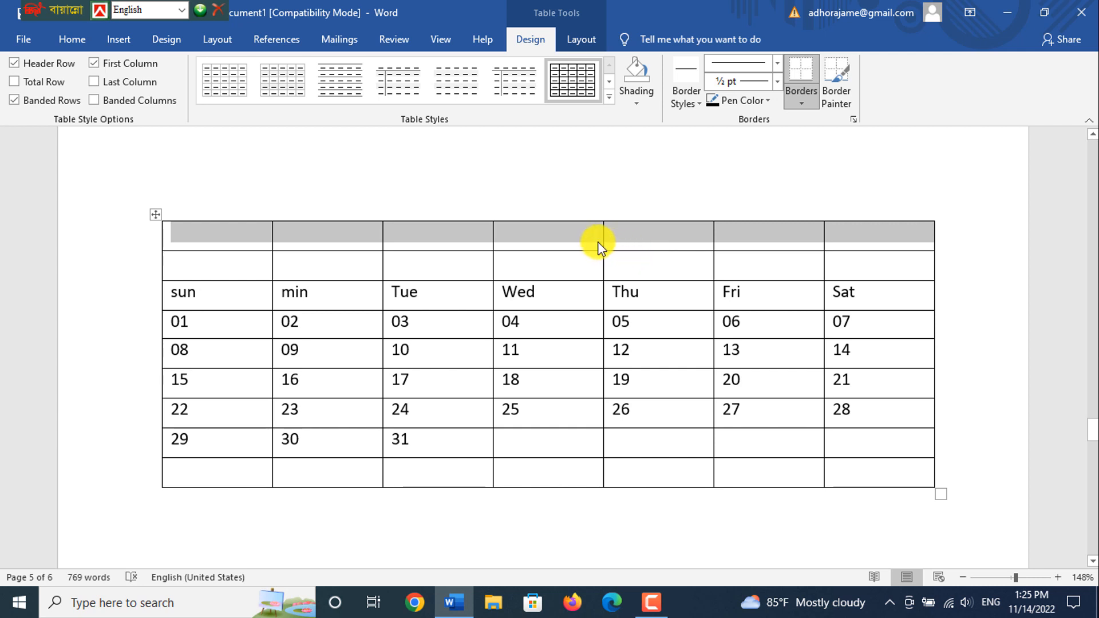
key(BackSpace)
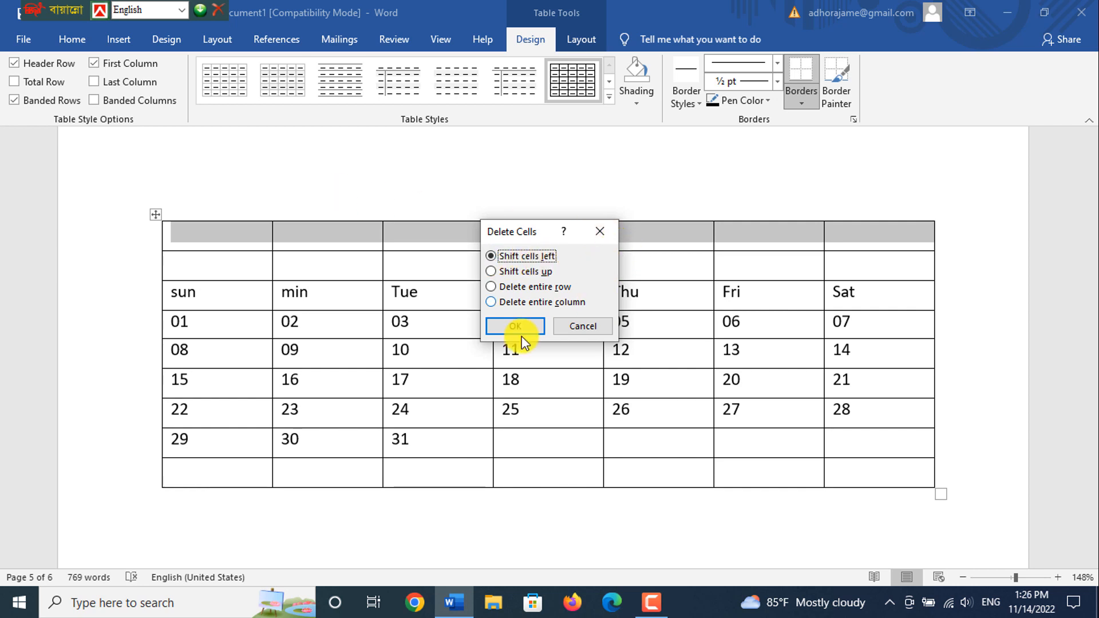
click(504, 325)
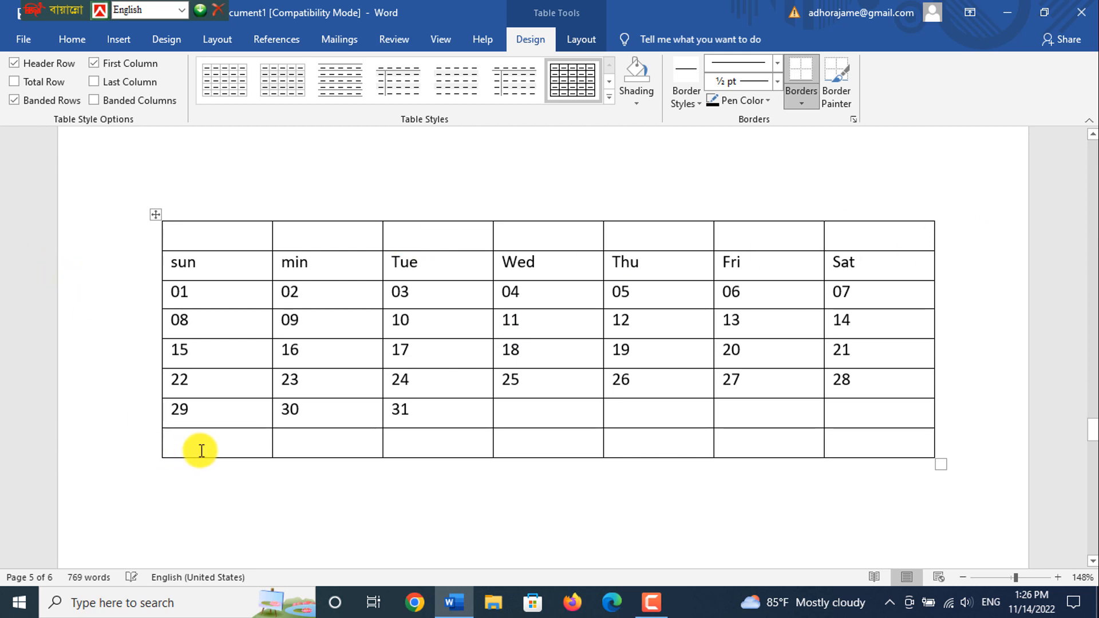
Delete the cells of the empty last row below the day numbers with the Shift cells left option
drag(172, 446, 898, 454)
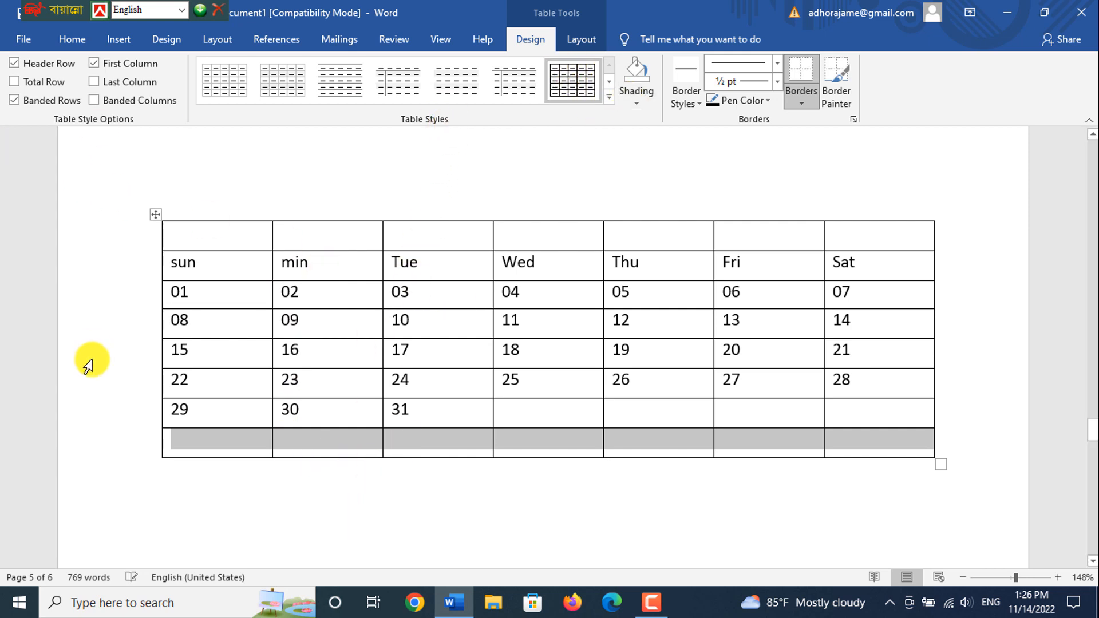
click(582, 35)
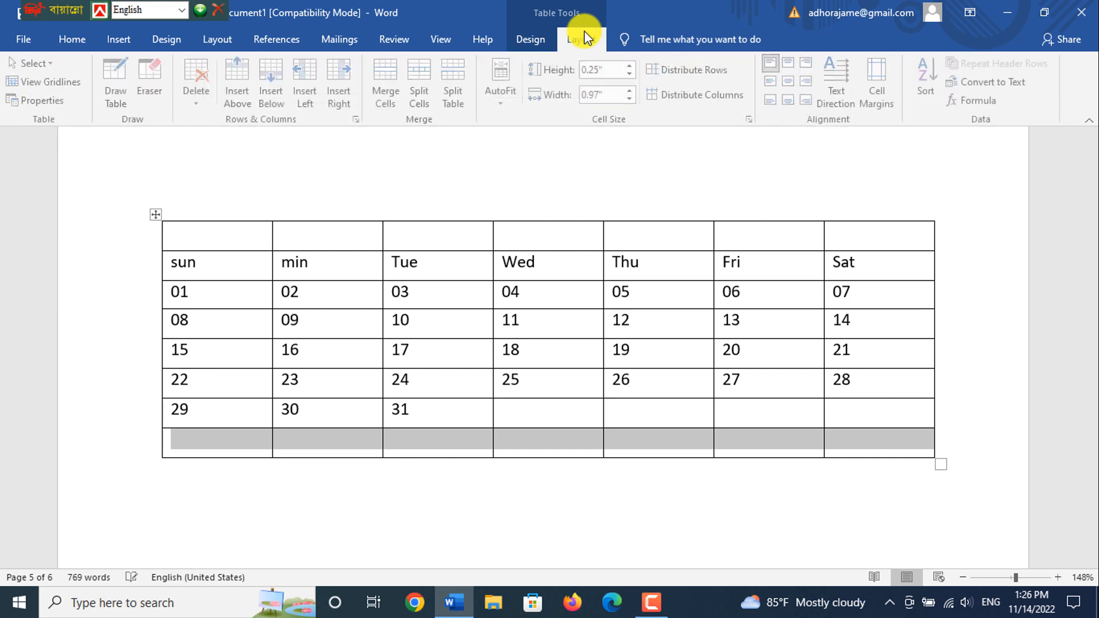
click(204, 101)
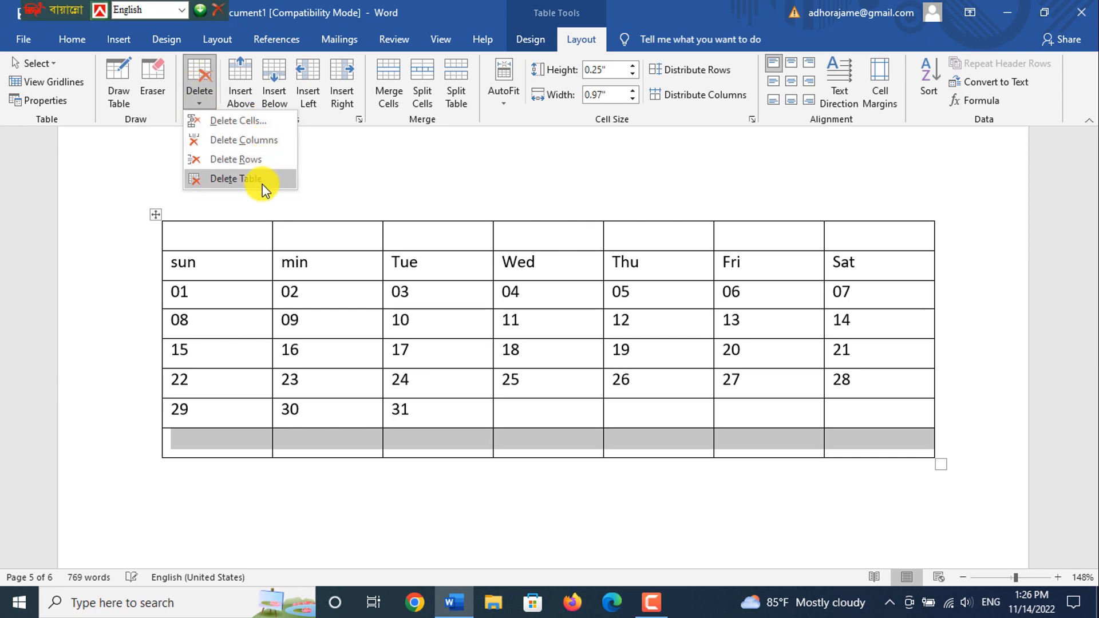
click(249, 119)
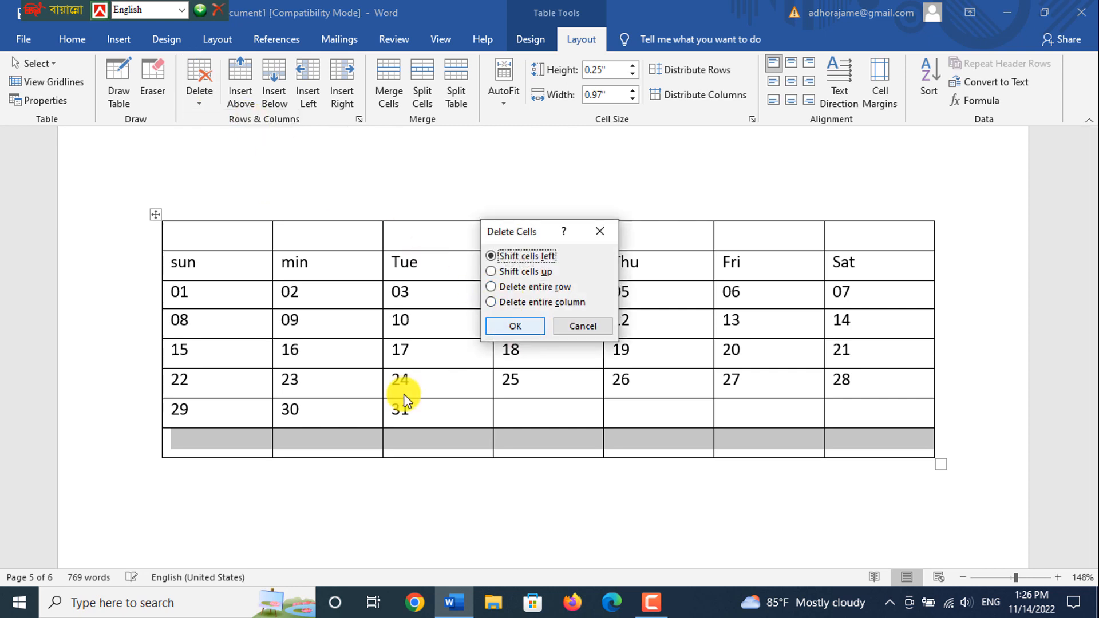
click(524, 335)
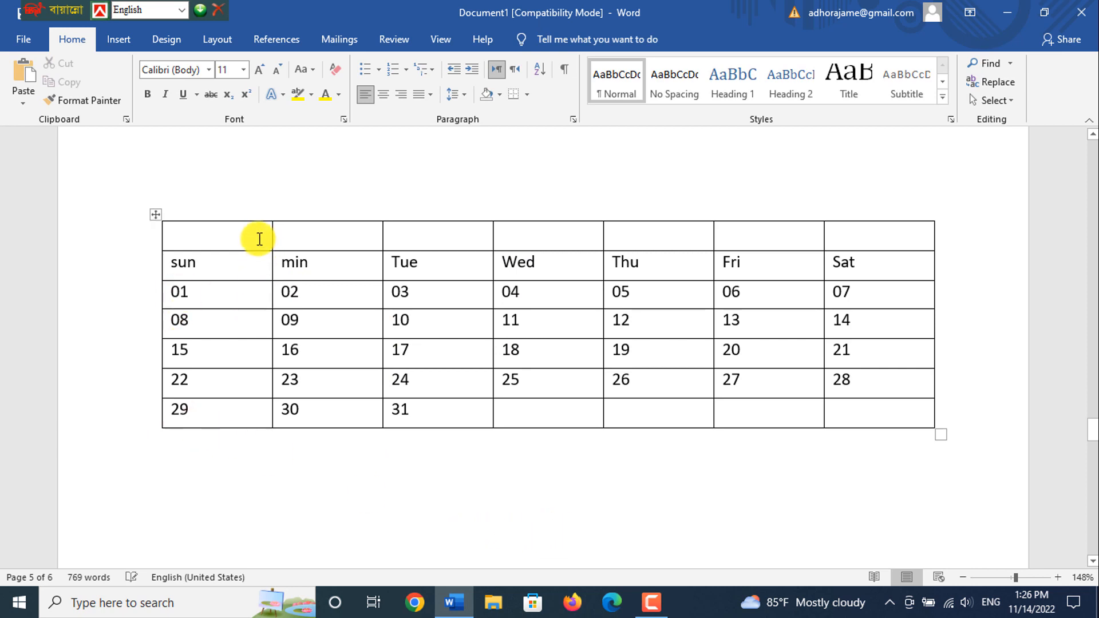
Merge all seven cells of the empty row above the weekday names into one cell
click(214, 234)
click(427, 240)
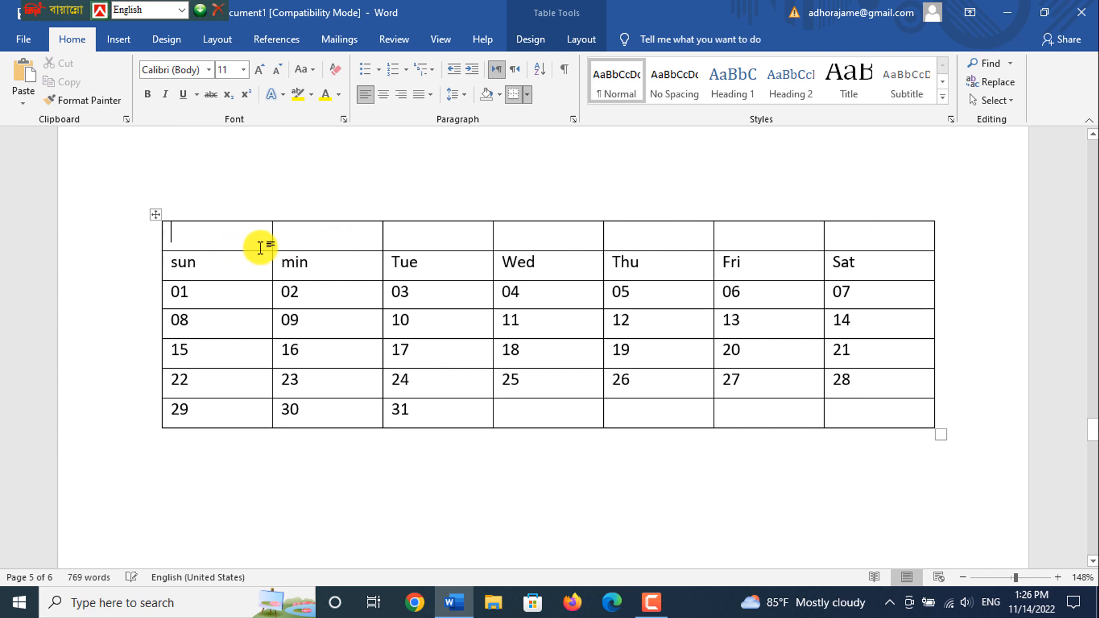
drag(209, 233, 855, 233)
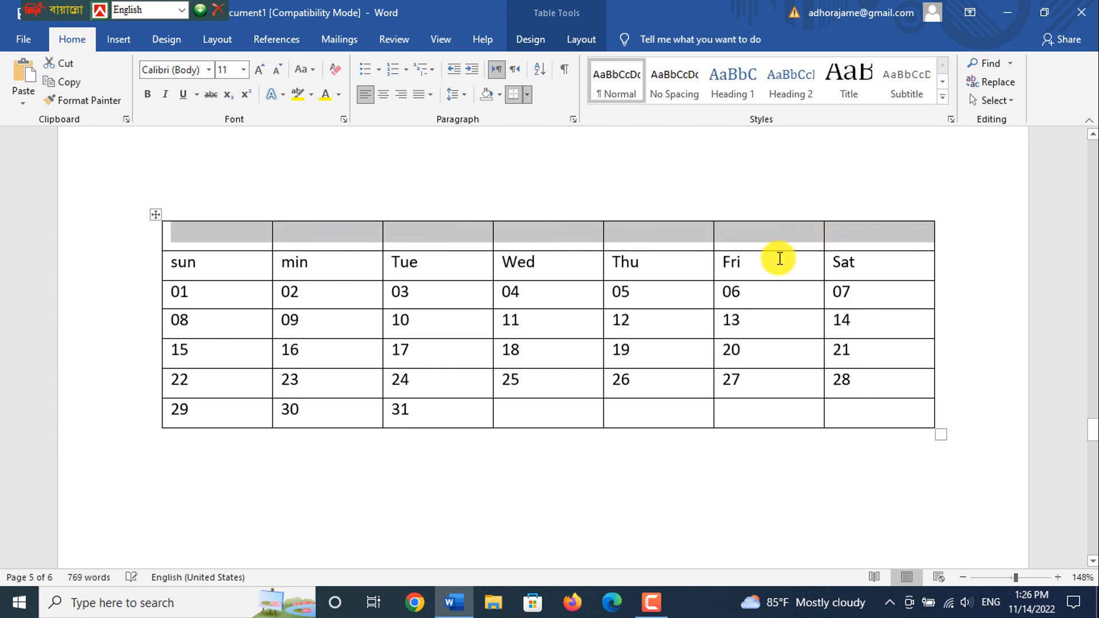
right_click(433, 232)
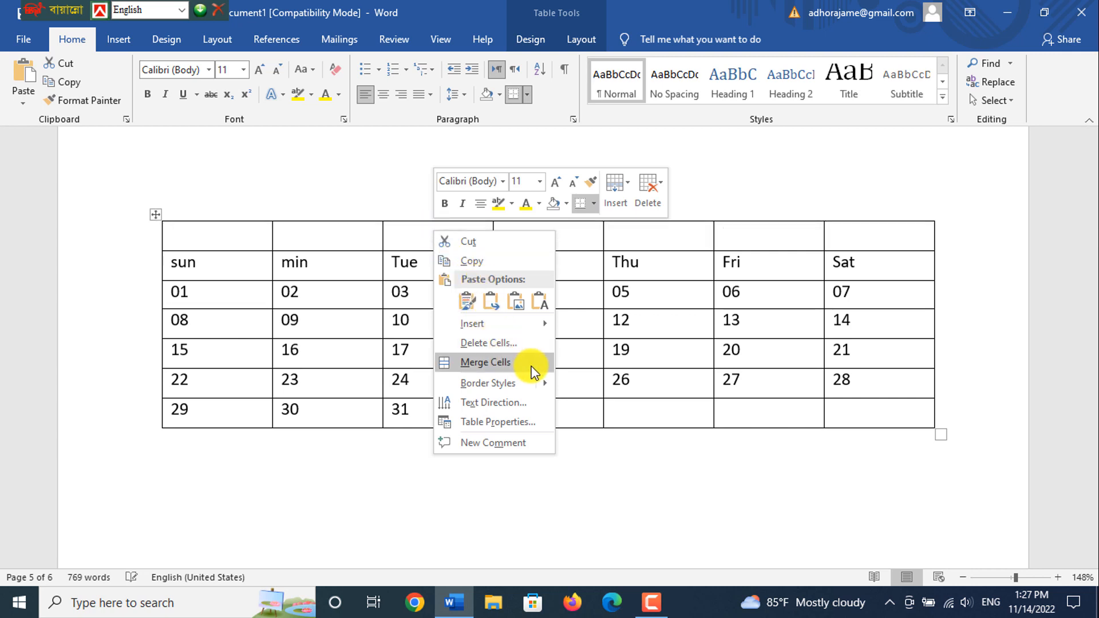
mouse_move(531, 329)
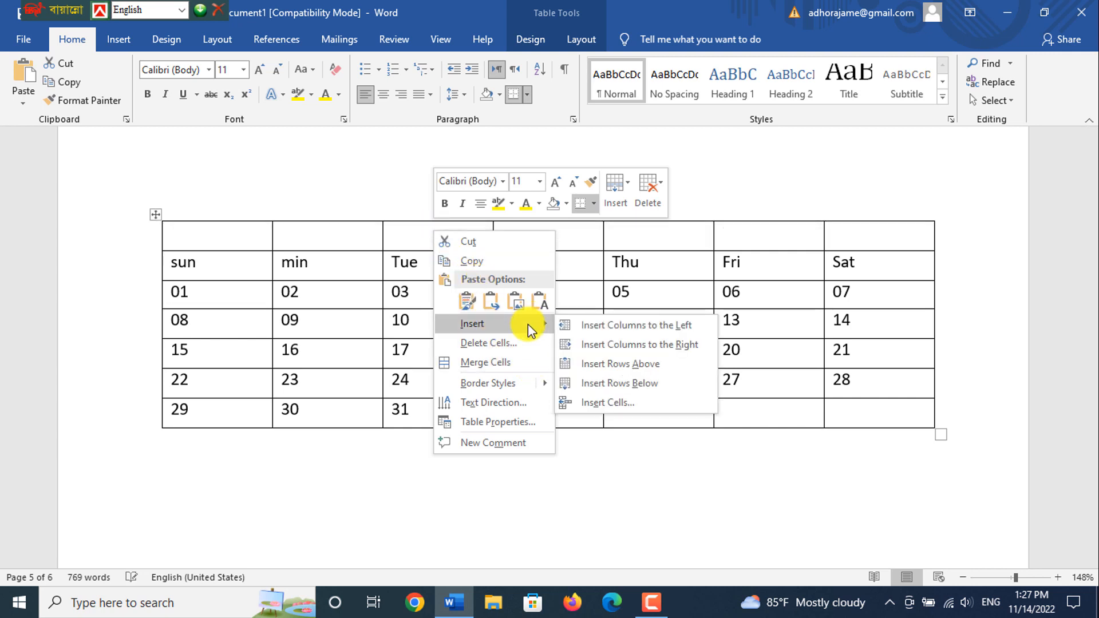
click(478, 362)
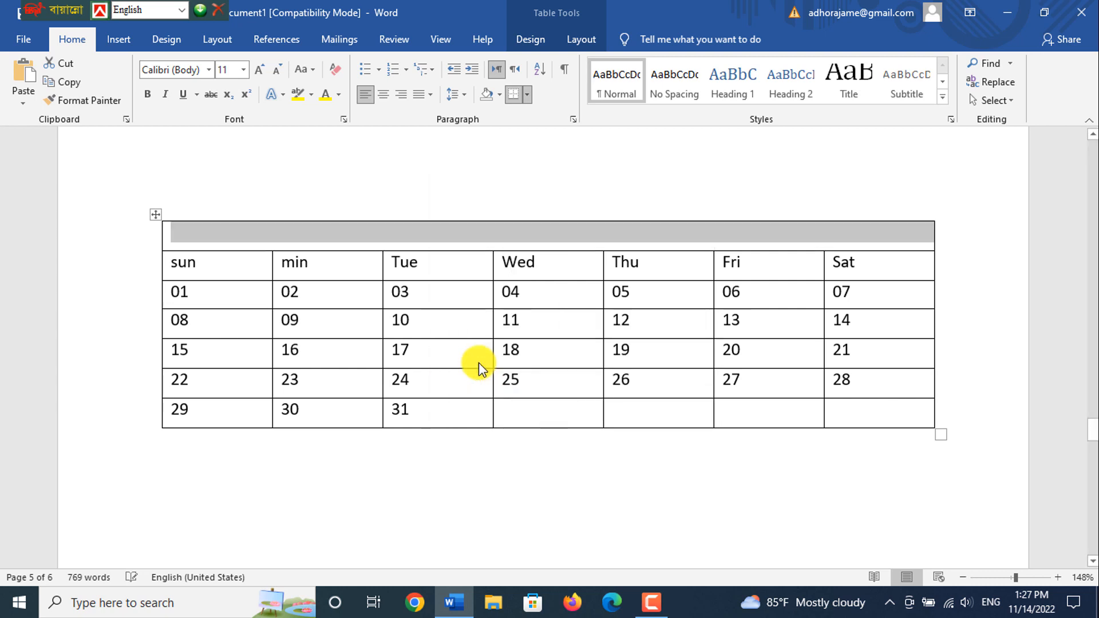
Enter January in the merged cell above the weekday names and center it
click(885, 235)
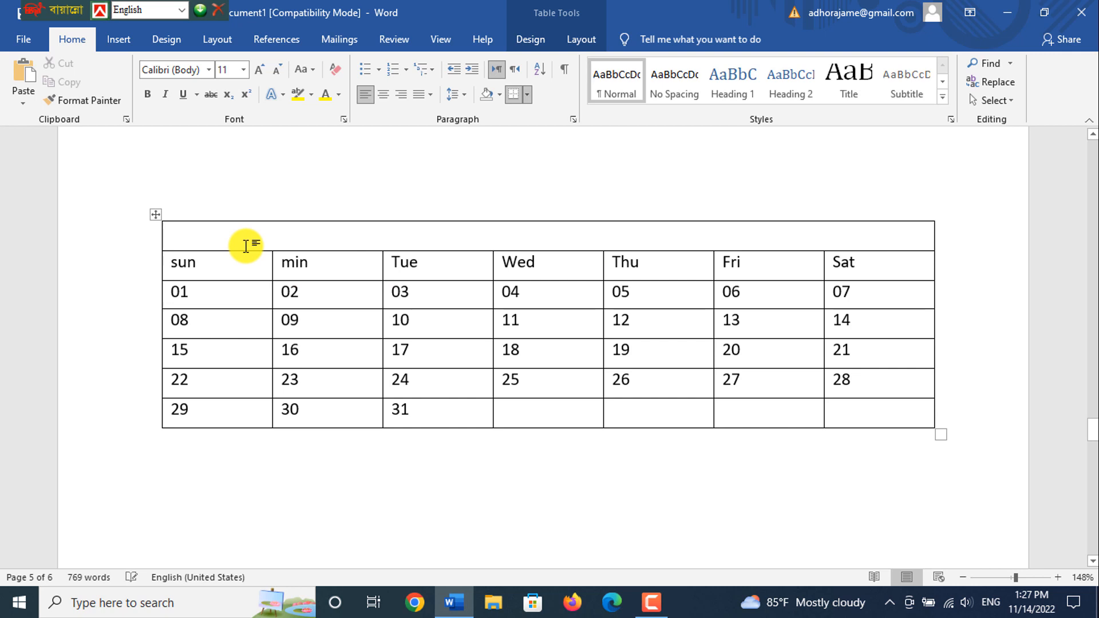
text(January)
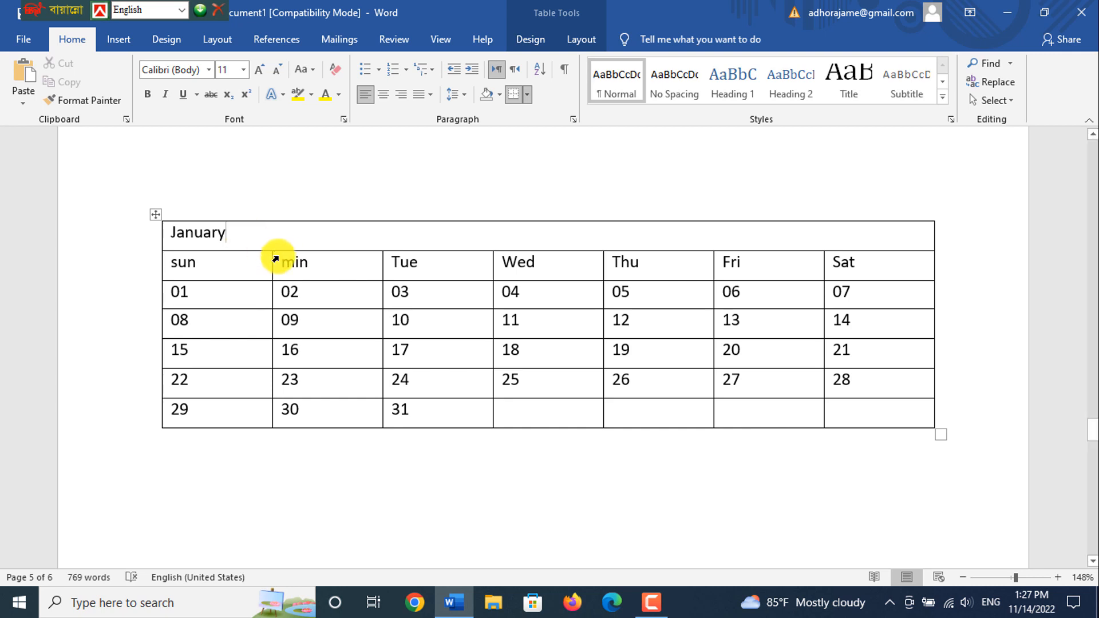
drag(235, 231, 161, 230)
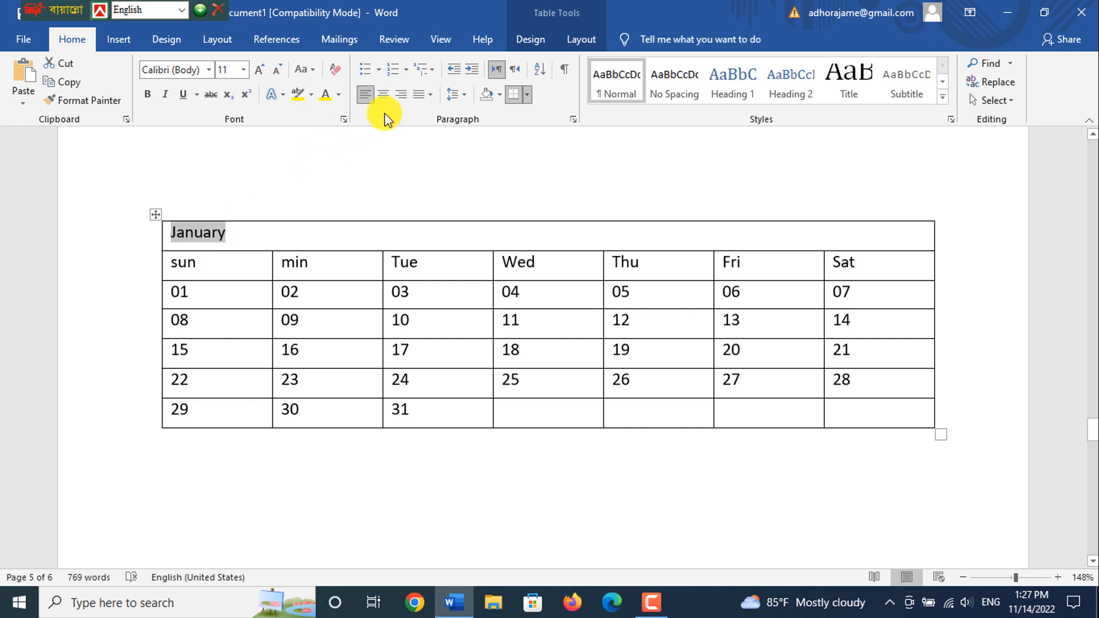
click(383, 94)
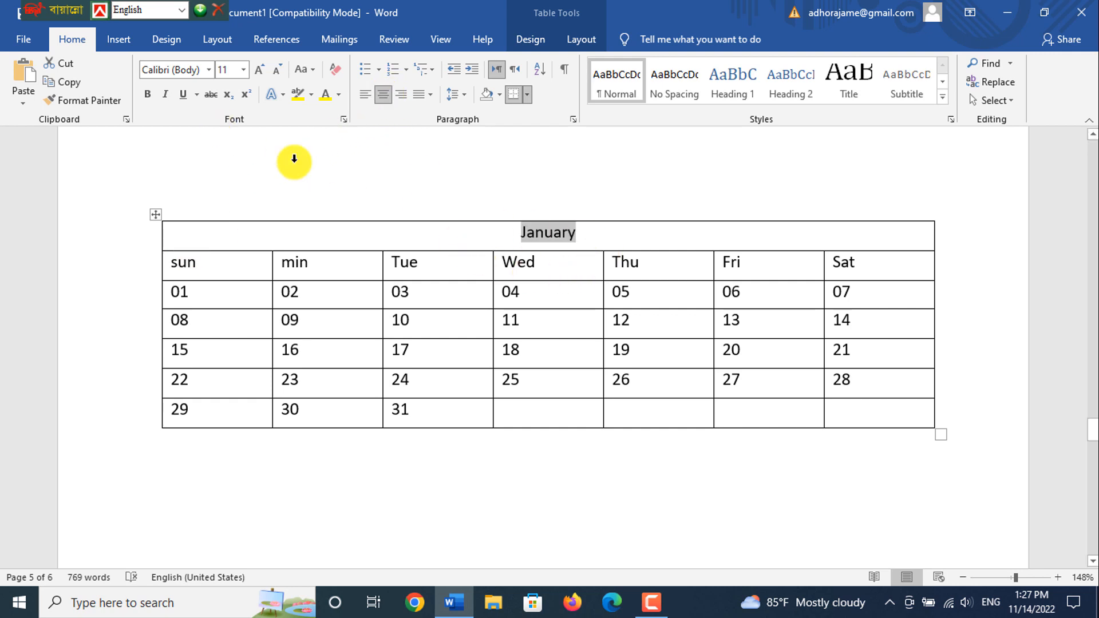
Set the font size of the January title to 18
click(244, 69)
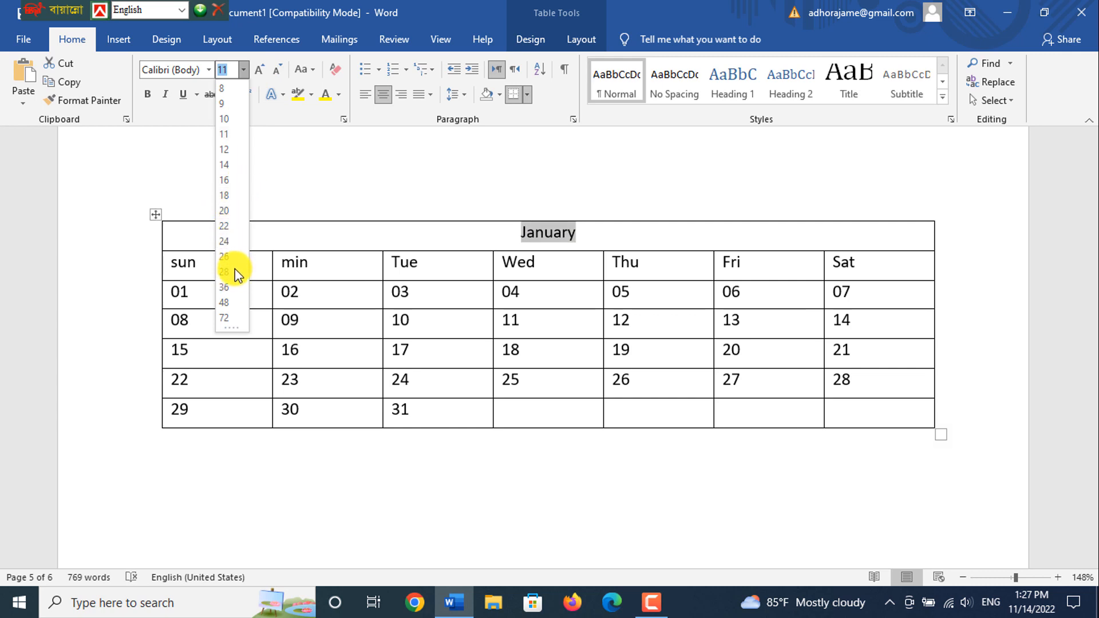
click(228, 241)
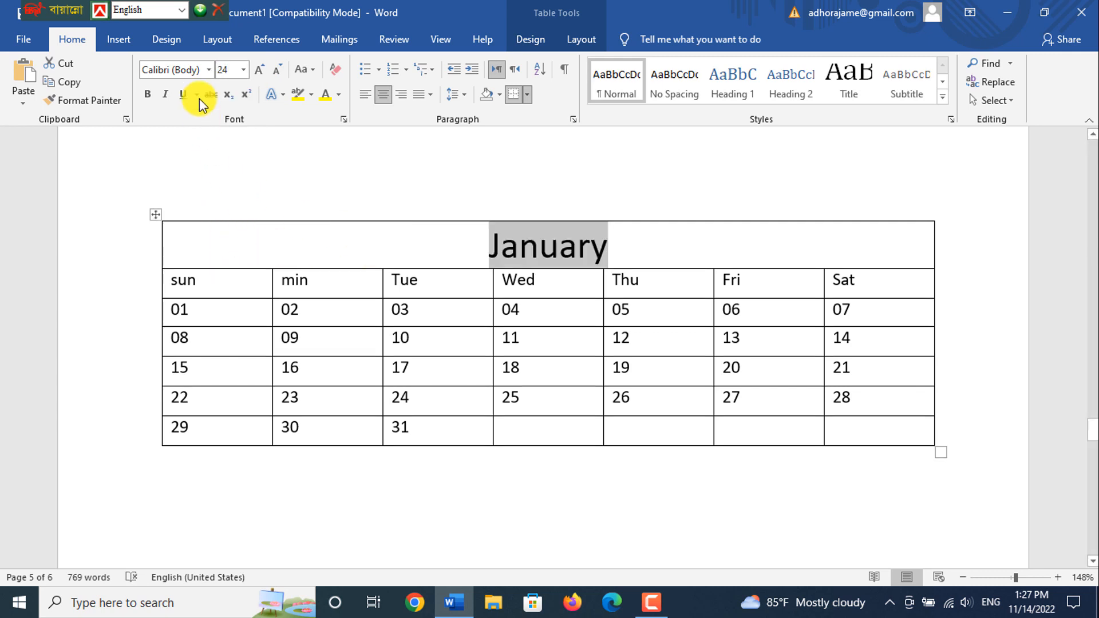
click(245, 71)
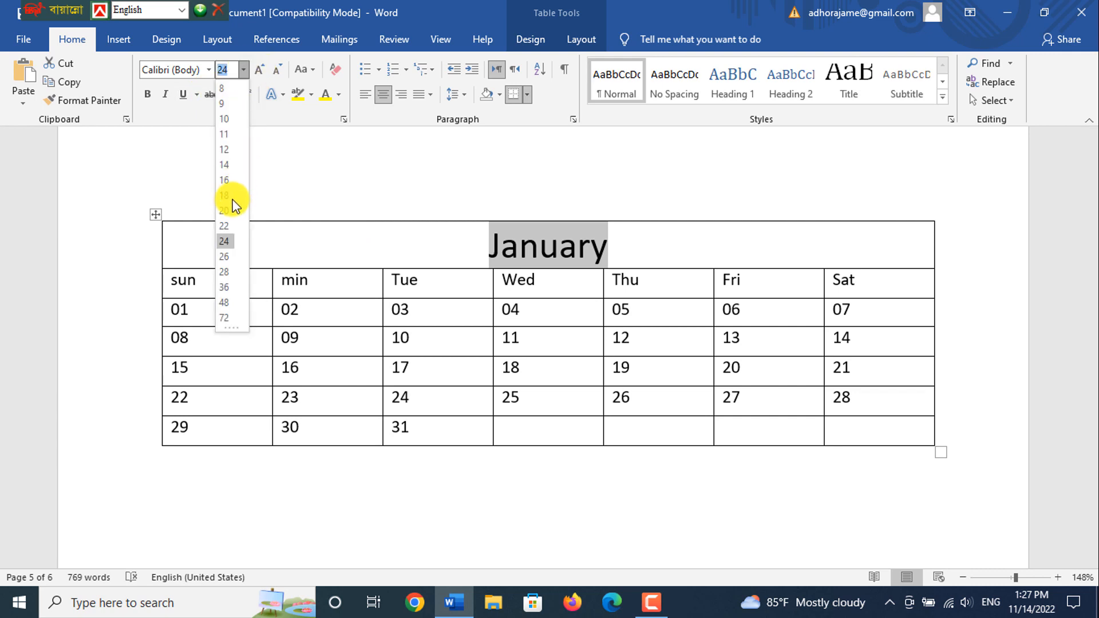
click(229, 214)
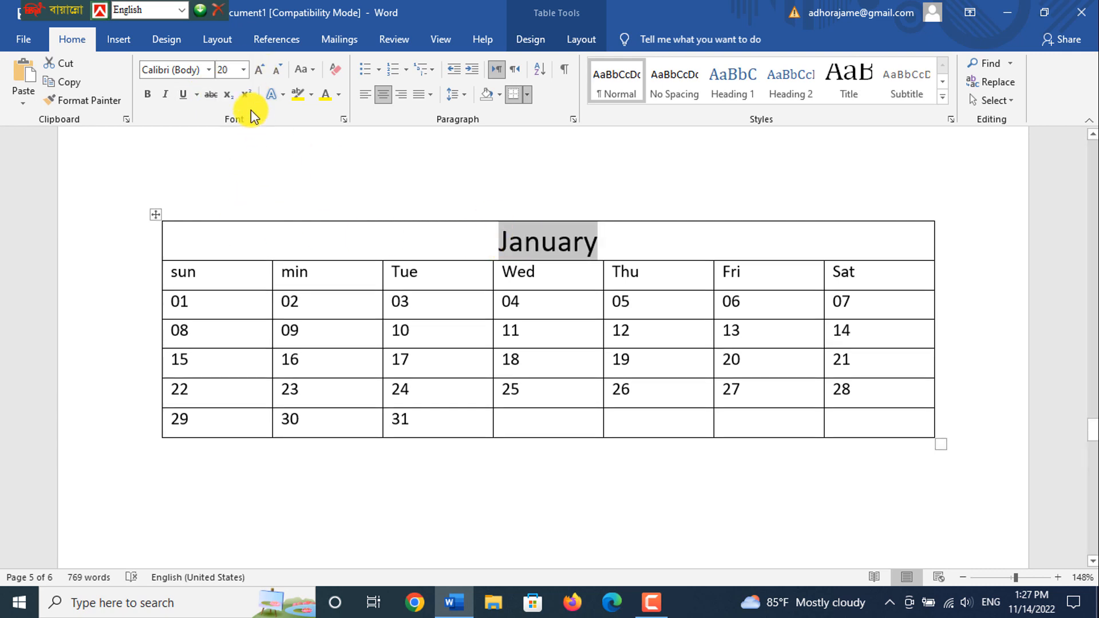
click(276, 68)
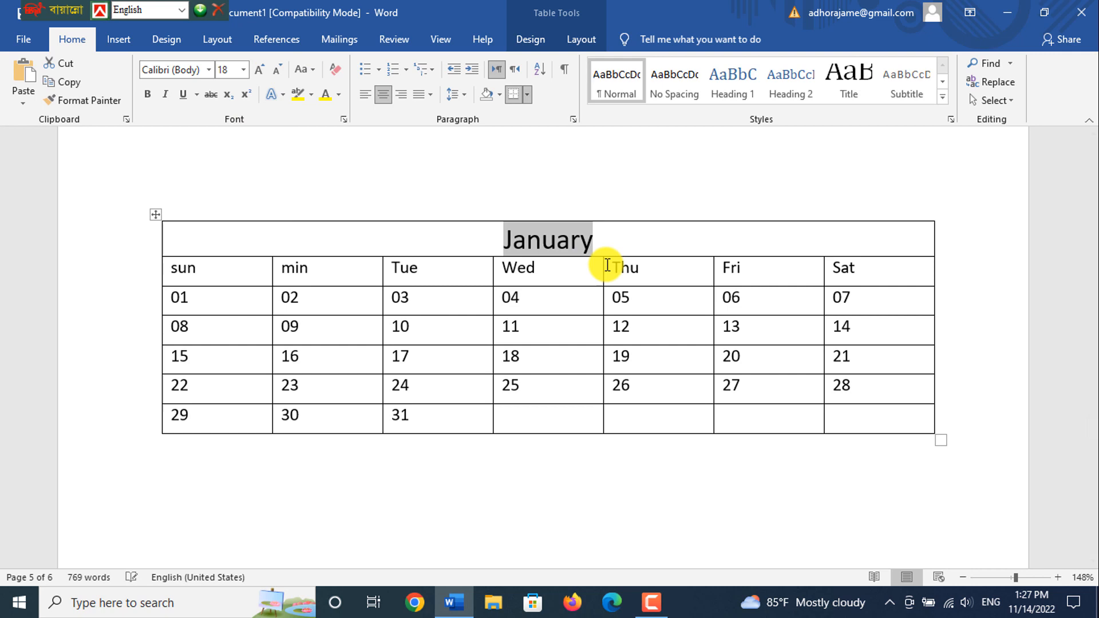
Change the font color of the January title to the standard red
click(669, 253)
drag(588, 243, 481, 237)
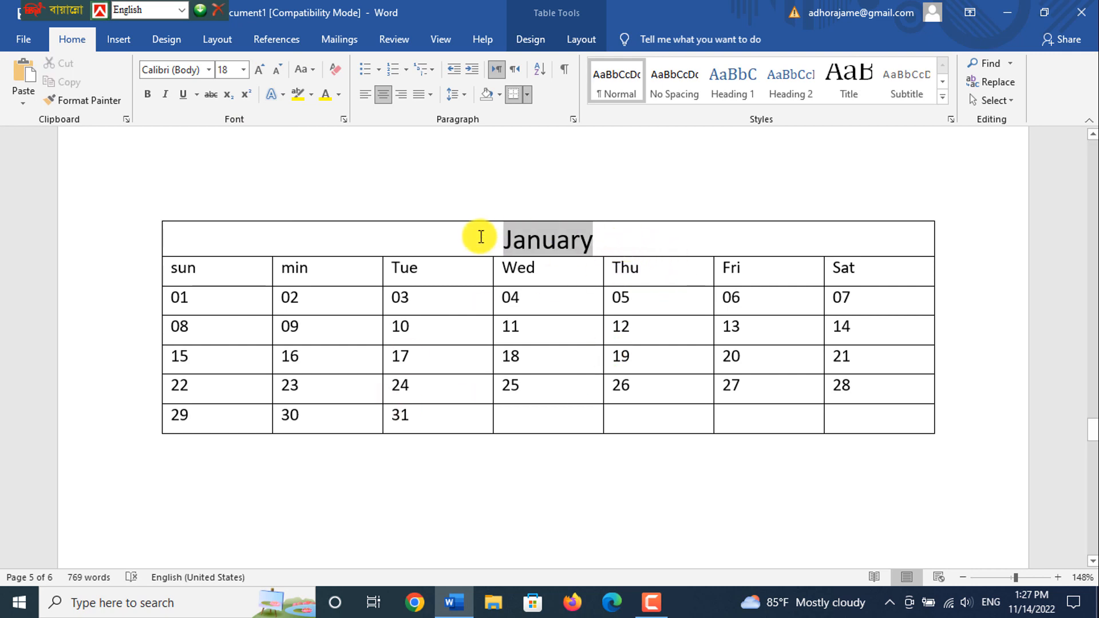
click(339, 95)
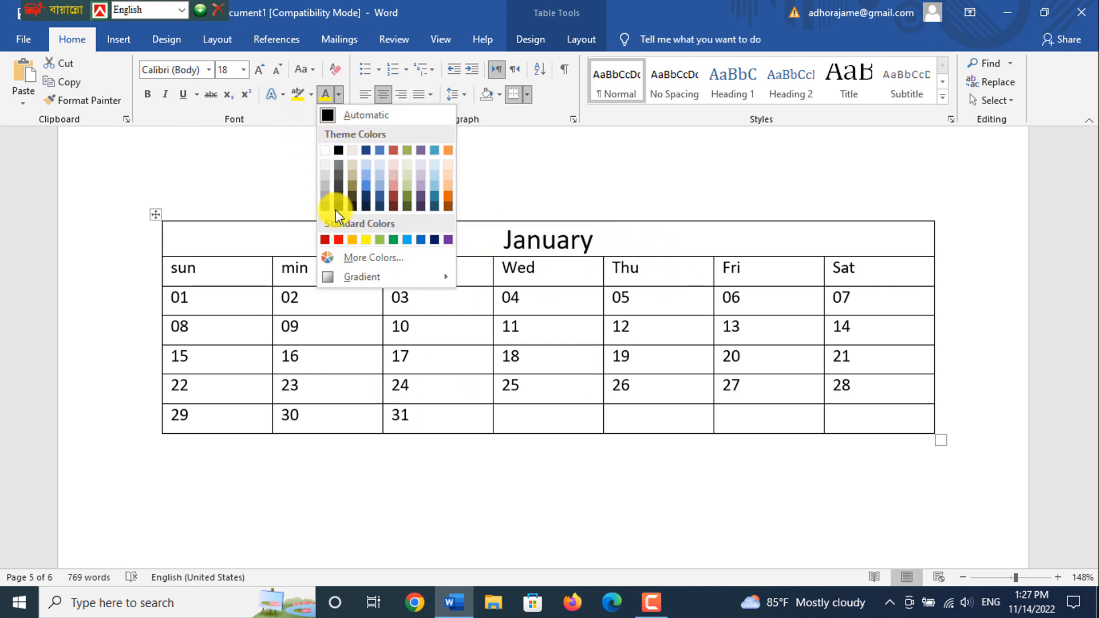
click(339, 240)
click(598, 241)
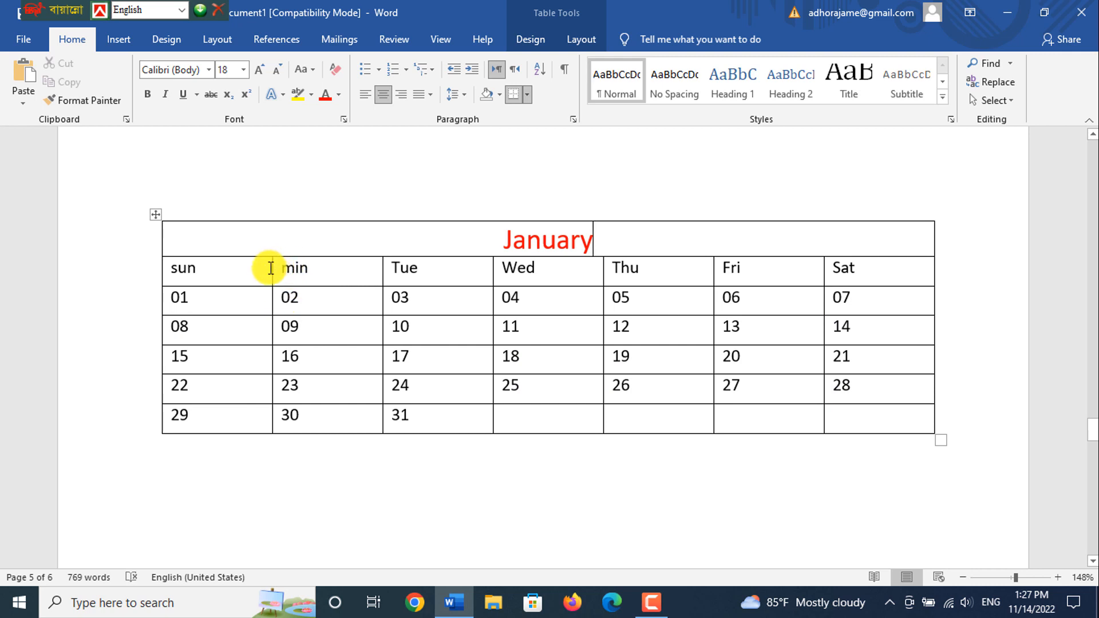
Try to narrow the first six calendar columns one by one by moving their borders closer to the text
drag(271, 268, 229, 277)
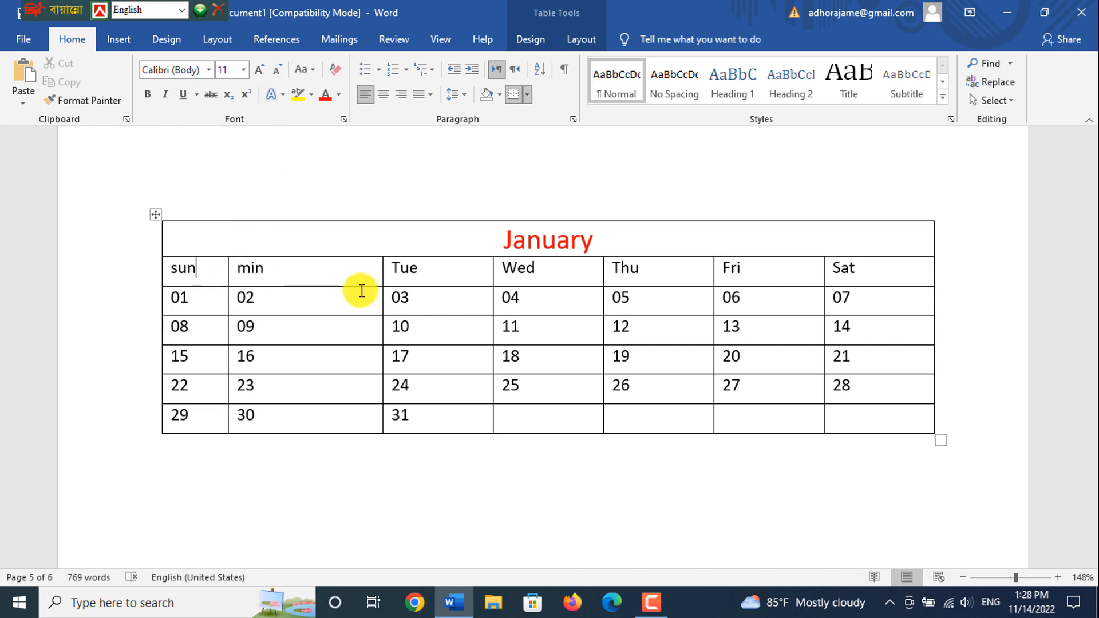
drag(382, 274, 285, 274)
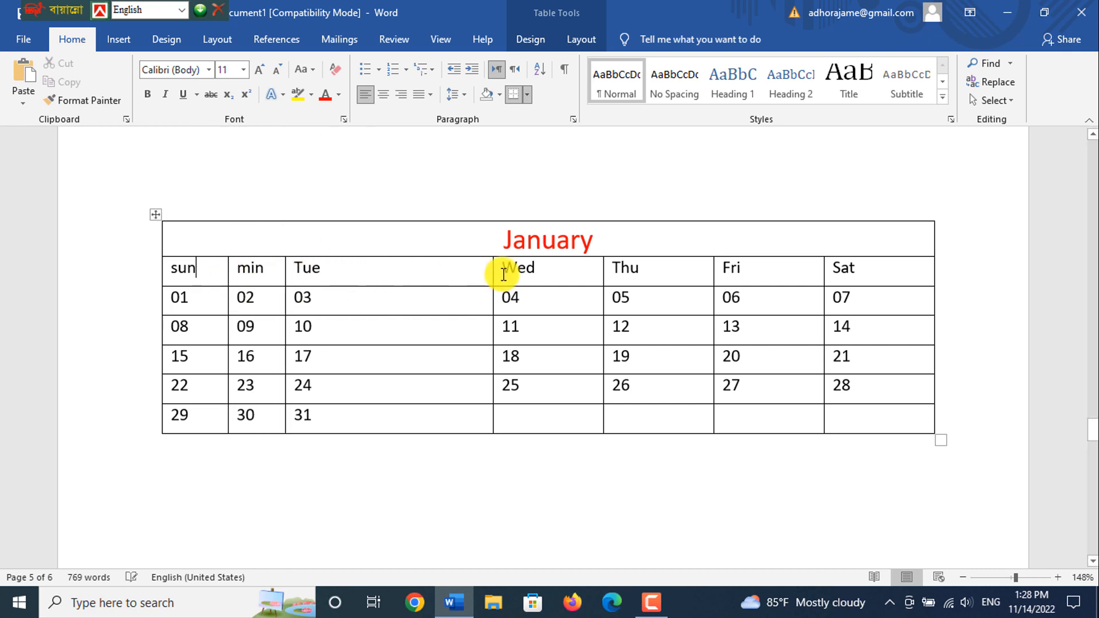
drag(493, 265, 350, 275)
drag(601, 274, 435, 273)
drag(712, 270, 501, 277)
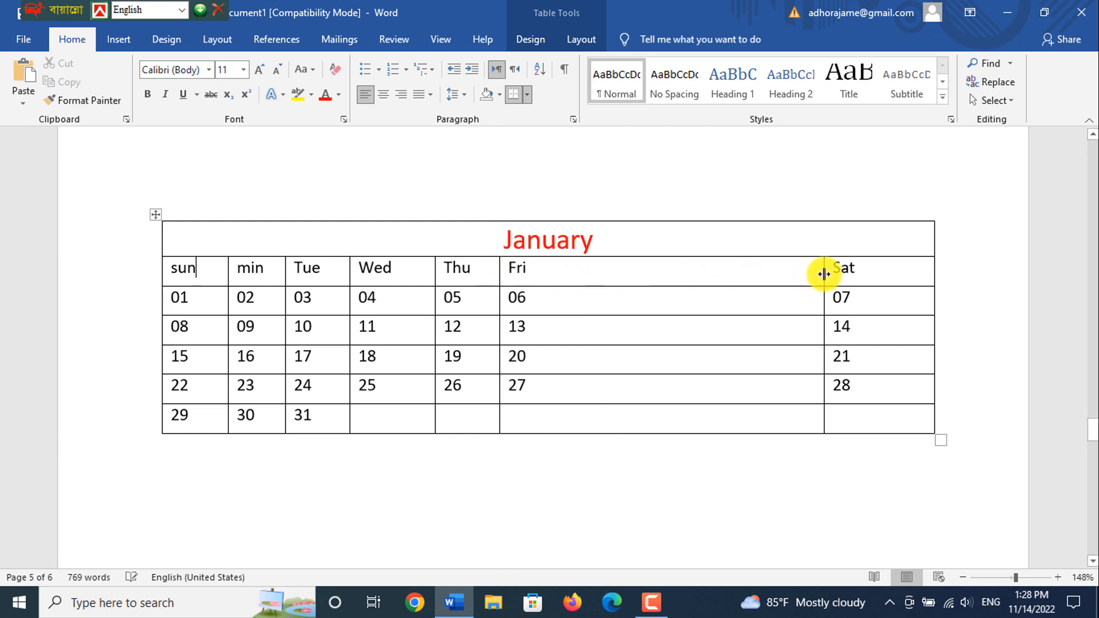
drag(824, 273, 564, 289)
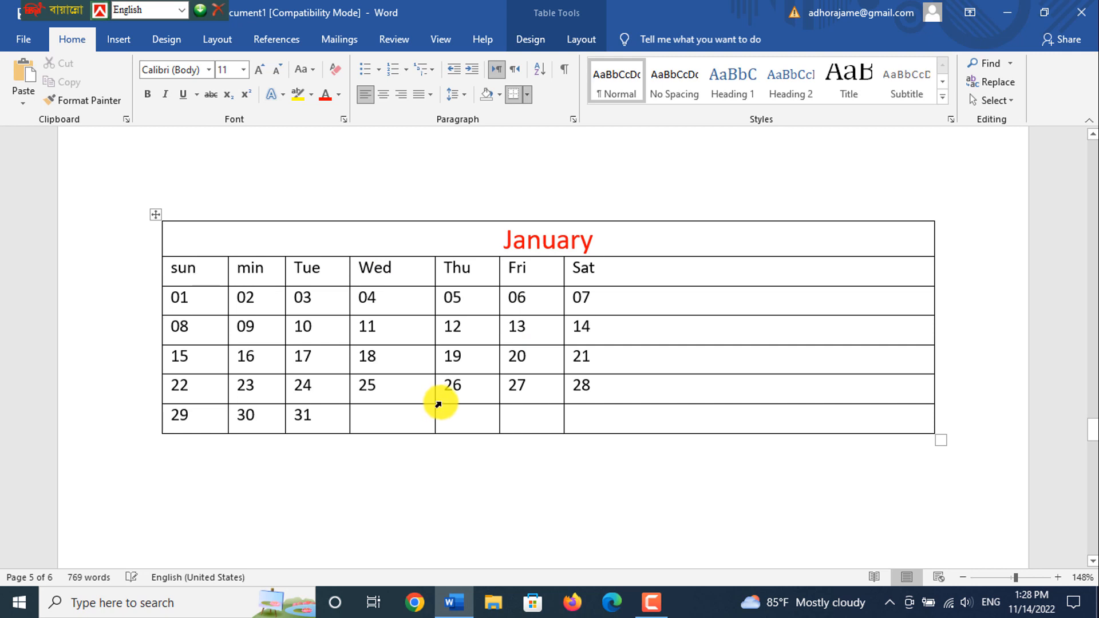
Undo all the individual column width changes in the calendar table
key(ctrl+z)
key(ctrl+z)
key(ctrl+z)
key(ctrl+z)
key(ctrl+z)
key(ctrl+z)
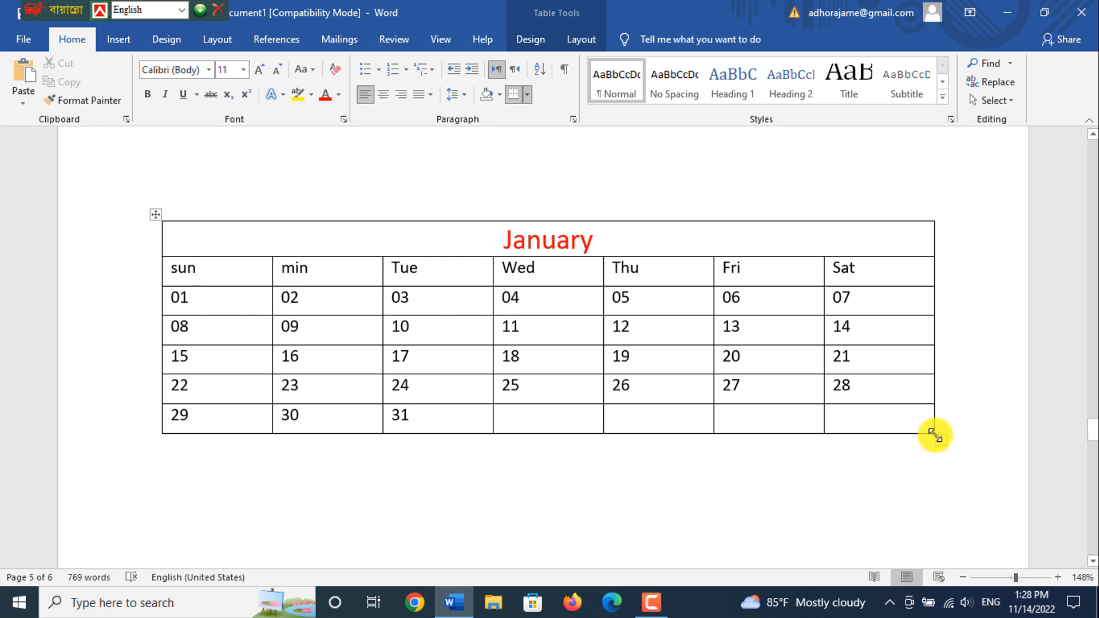
Shrink the whole calendar table to less than half its width and move it to the middle of the page
drag(927, 436, 509, 369)
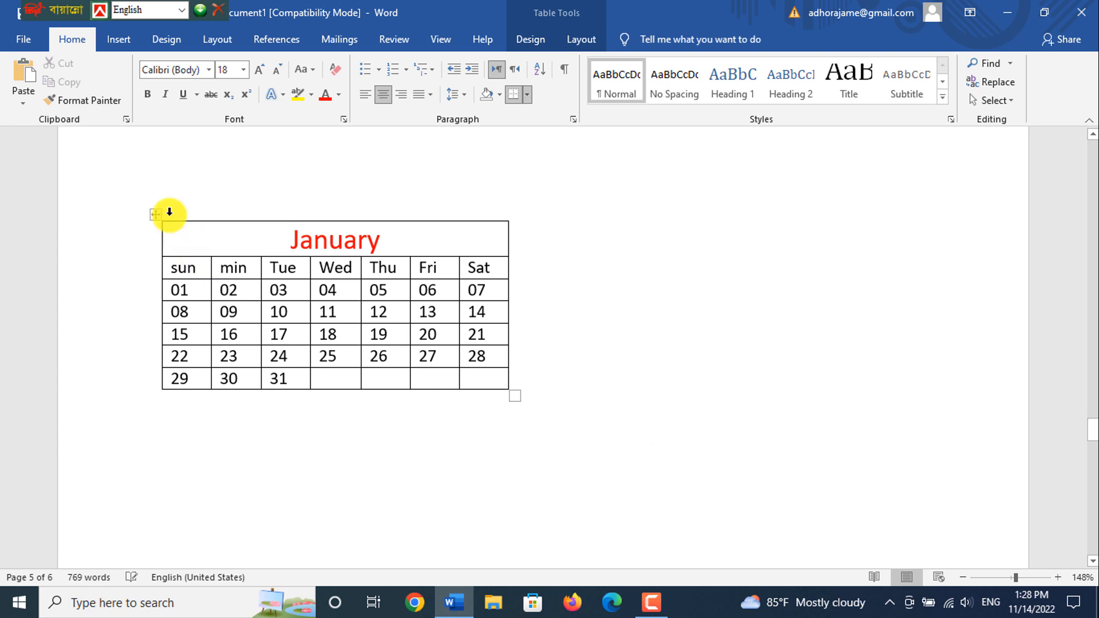
drag(158, 210, 385, 238)
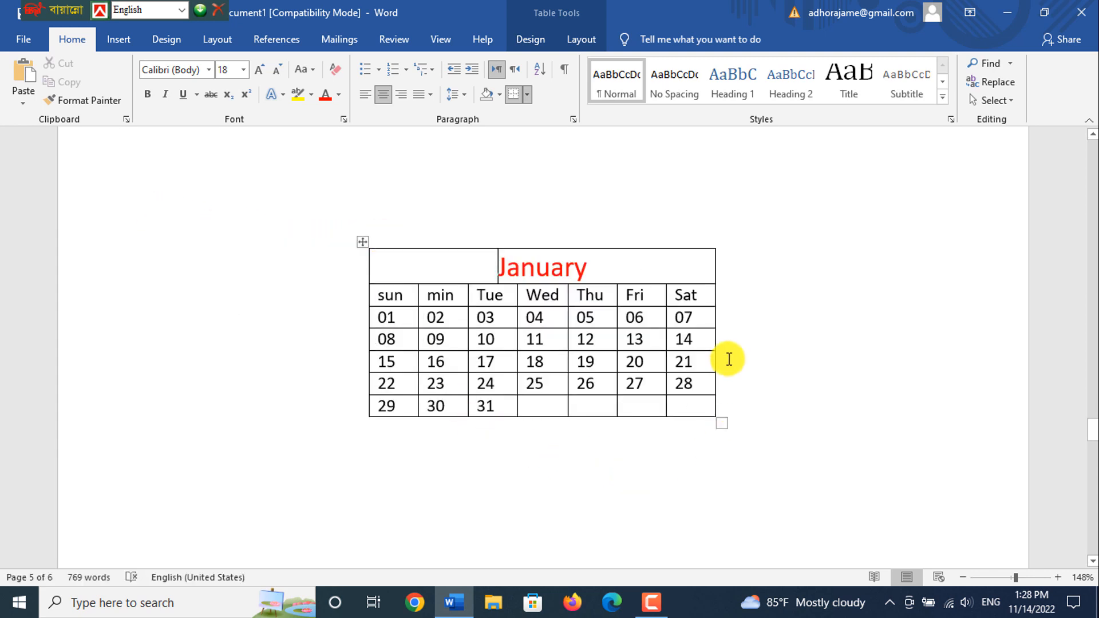
click(787, 344)
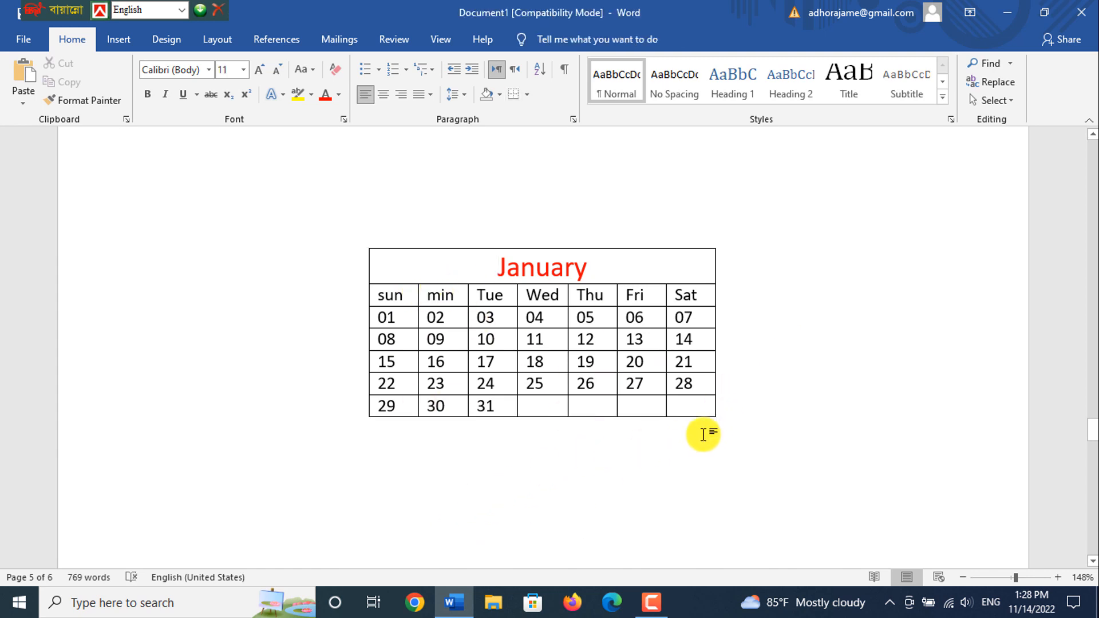
Apply the green grid table style with a solid header row and banded rows to the January calendar
click(390, 269)
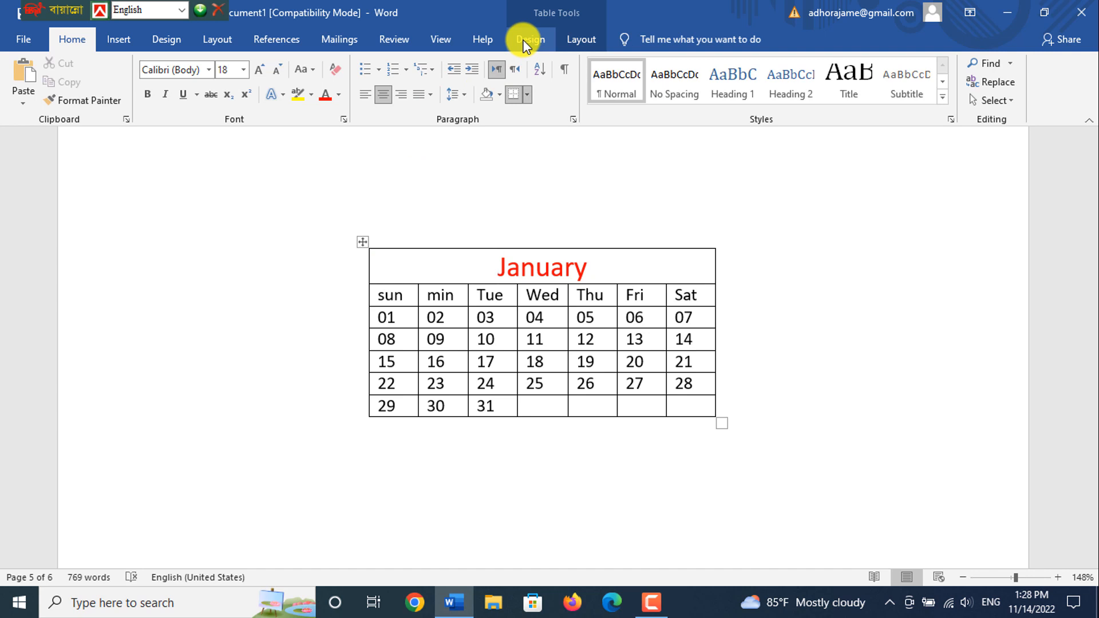
click(553, 318)
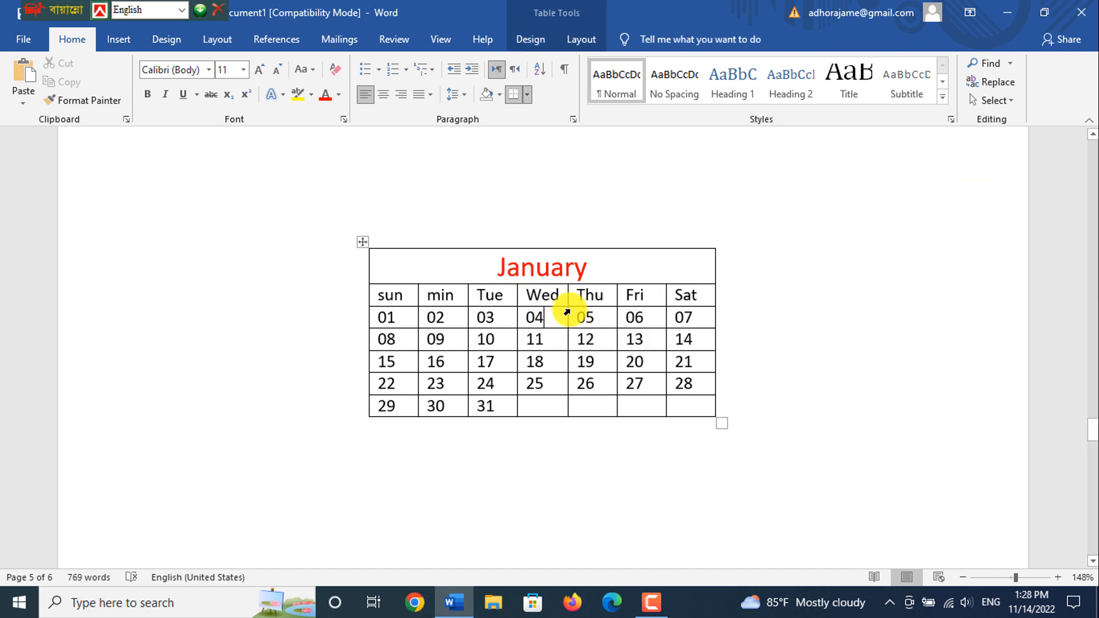
click(532, 42)
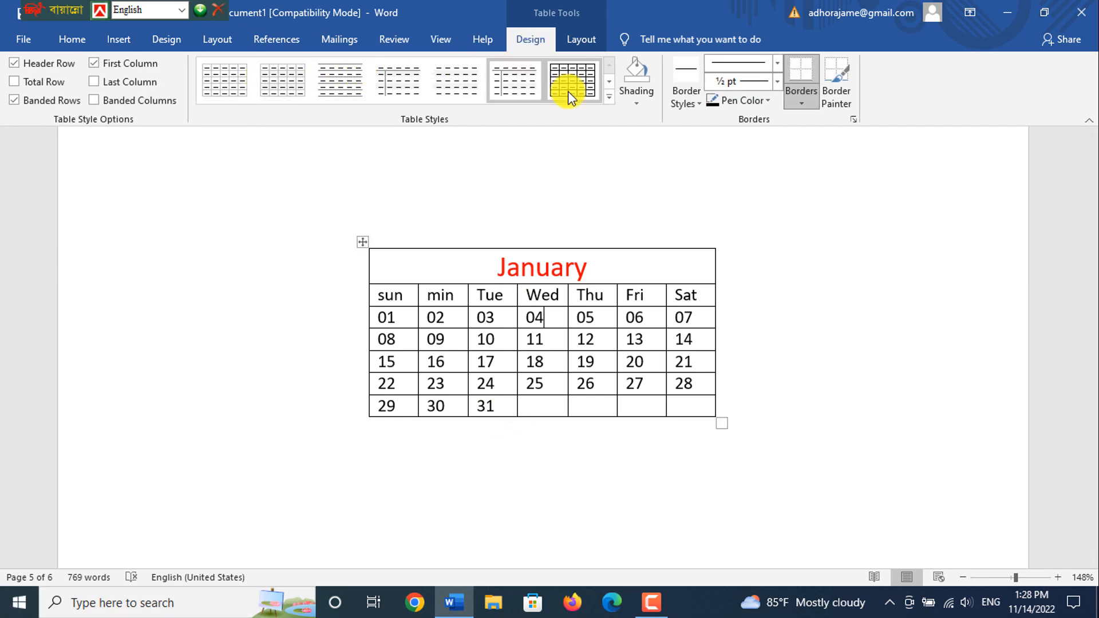
click(608, 96)
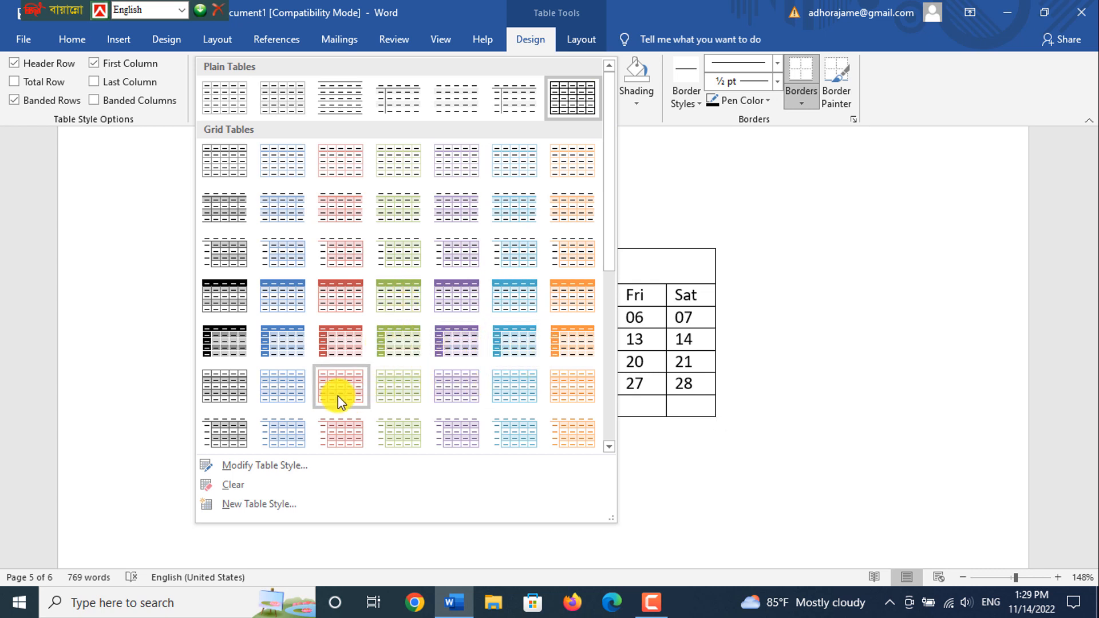
click(391, 302)
click(601, 471)
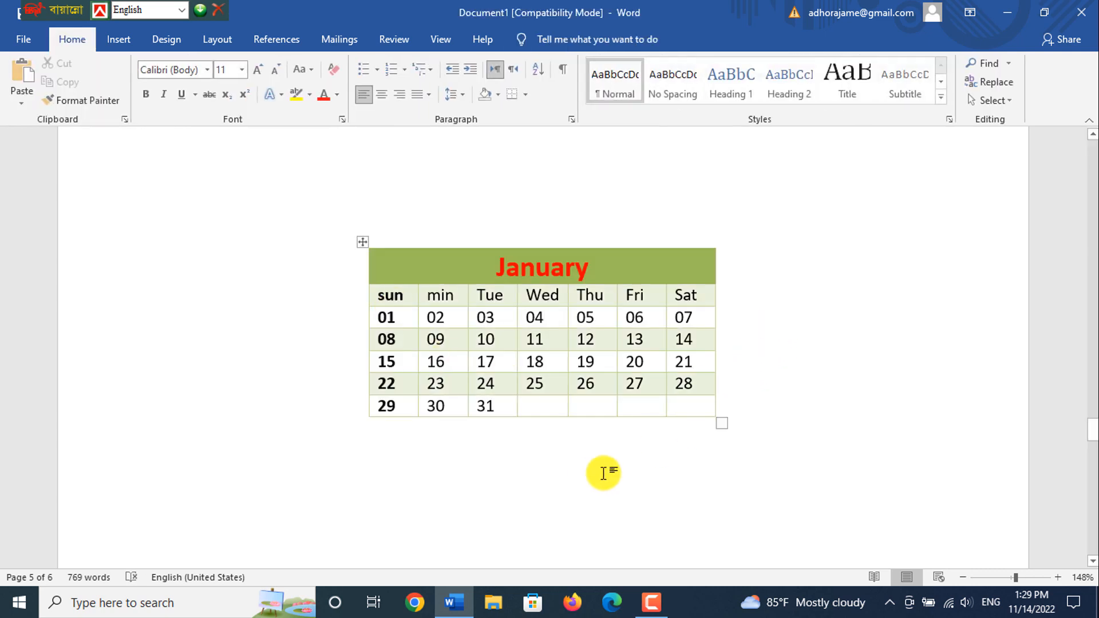